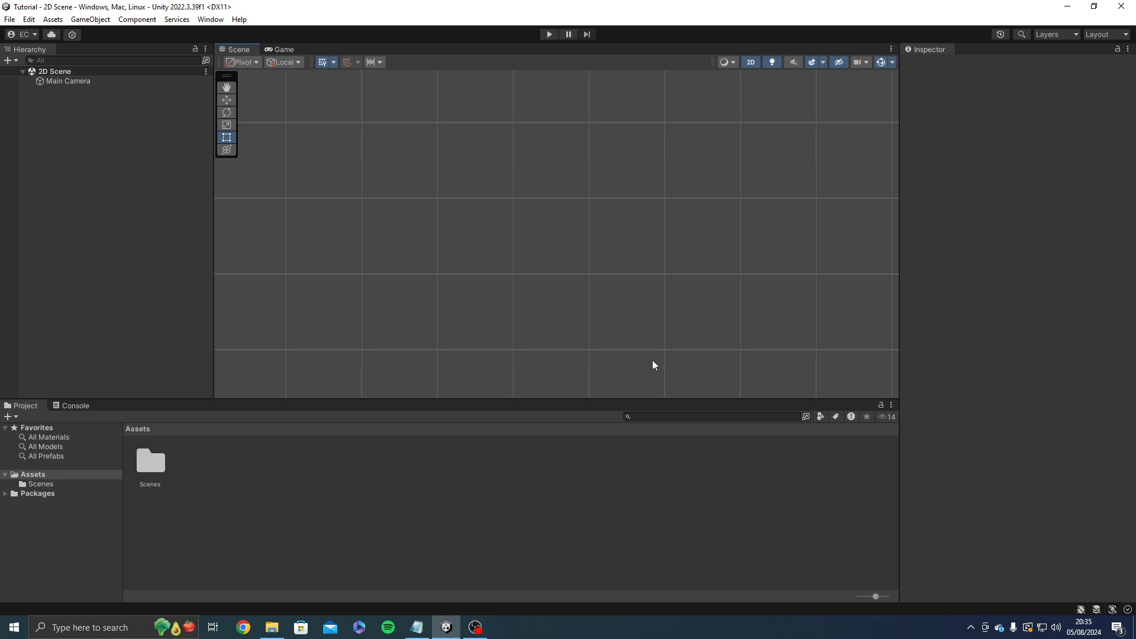
Step: Add a UI Scroll View to the 2D Scene
{"action": "right_click", "coordinate": [86, 153]}
{"action": "mouse_move", "coordinate": [143, 437]}
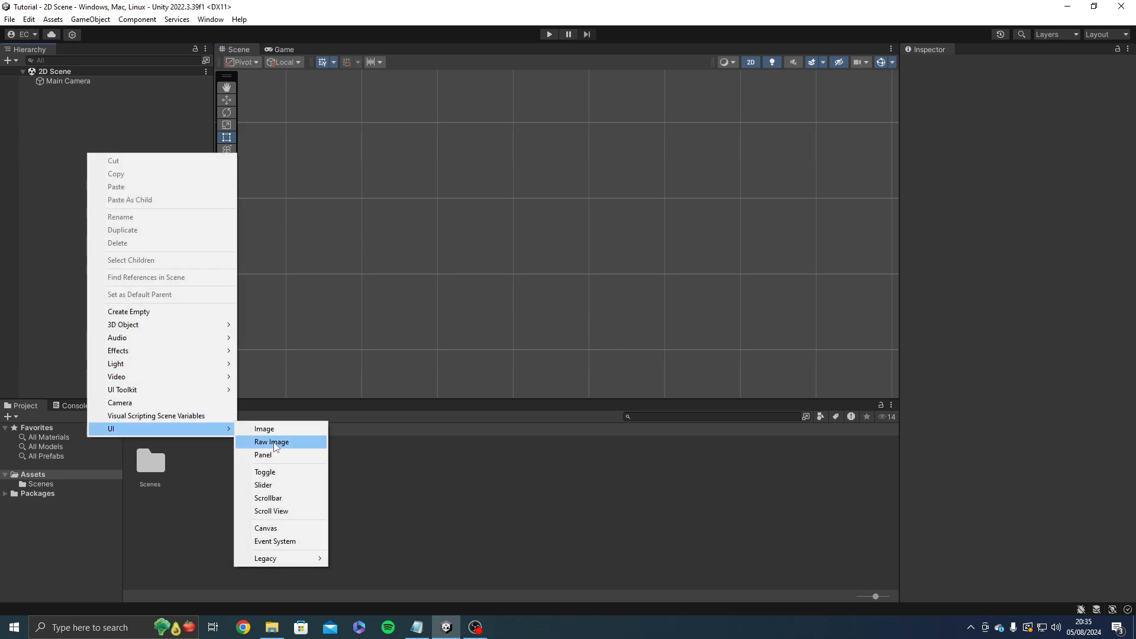
{"action": "left_click", "coordinate": [286, 512]}
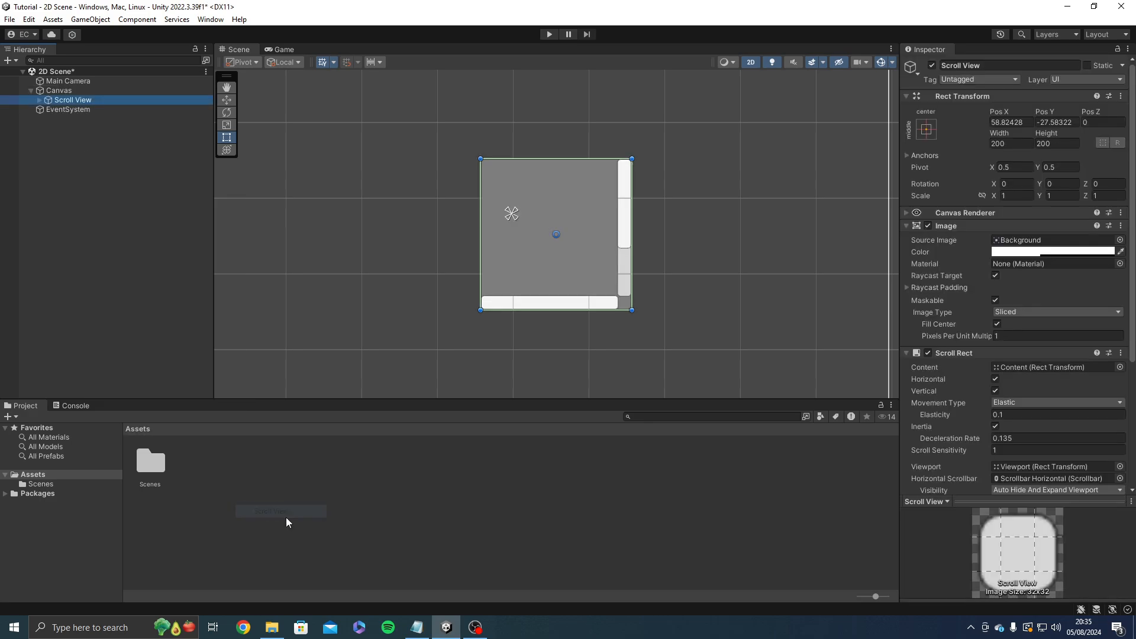
Step: Move the Scroll View to the exact centre of the canvas, at position 0, 0
{"action": "left_click", "coordinate": [329, 351]}
{"action": "scroll", "coordinate": [442, 335], "scroll_direction": "down", "scroll_amount": 1}
{"action": "middle_click_drag", "start_coordinate": [493, 319], "coordinate": [620, 273]}
{"action": "scroll", "coordinate": [444, 331], "scroll_direction": "down", "scroll_amount": 2}
{"action": "scroll", "coordinate": [620, 271], "scroll_direction": "up", "scroll_amount": 2}
{"action": "scroll", "coordinate": [617, 231], "scroll_direction": "up", "scroll_amount": 1}
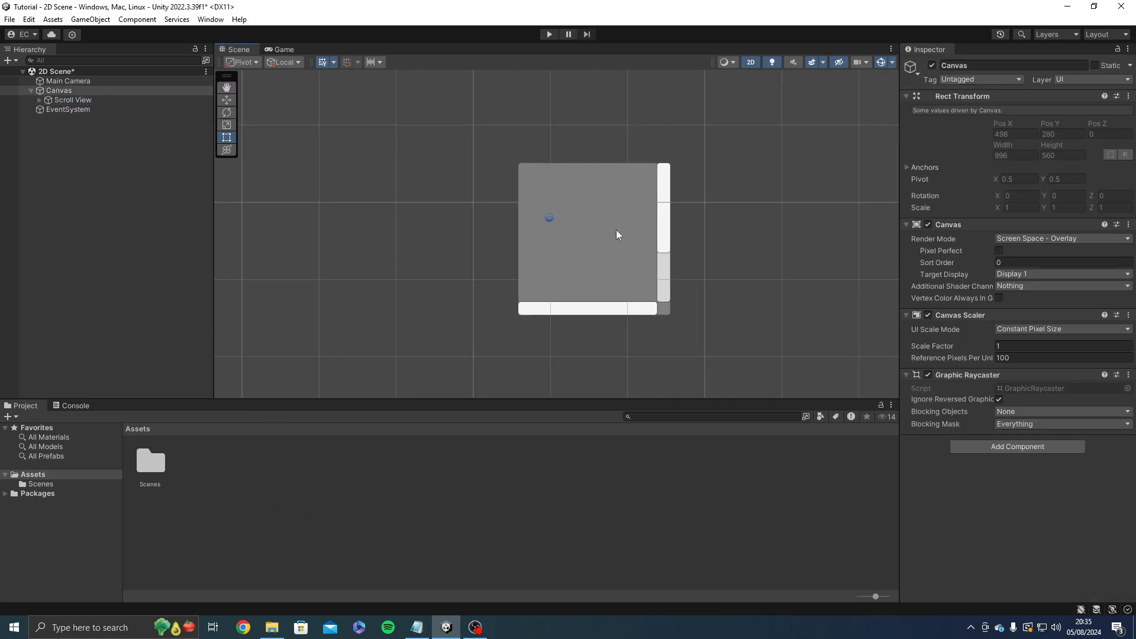
{"action": "left_click", "coordinate": [586, 211]}
{"action": "left_click_drag", "start_coordinate": [595, 208], "coordinate": [563, 192]}
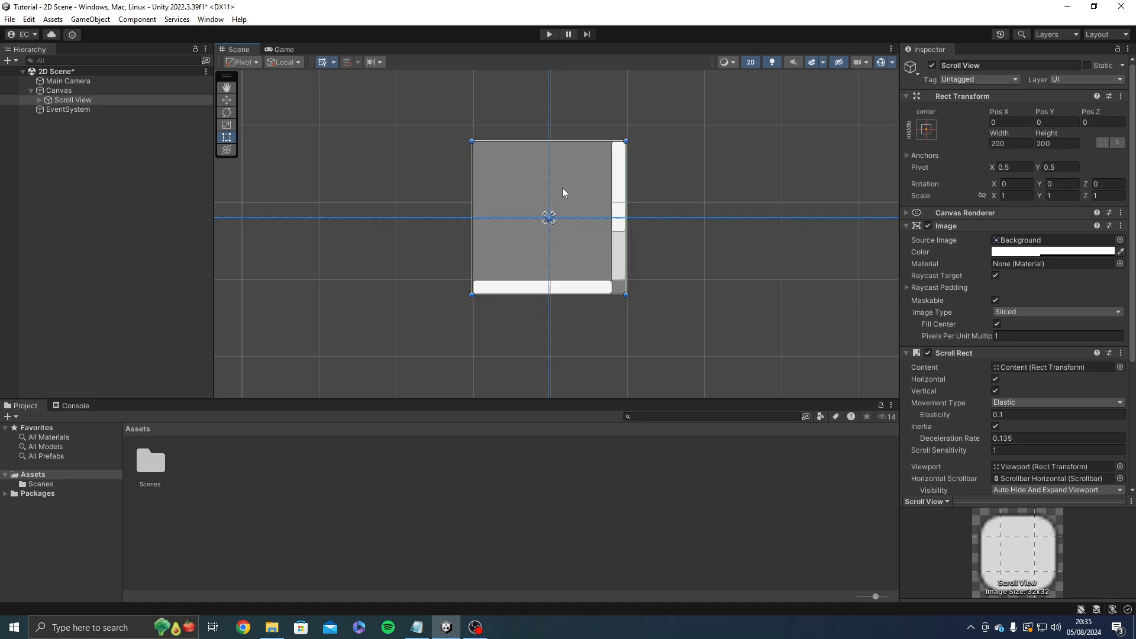
{"action": "scroll", "coordinate": [603, 209], "scroll_direction": "up", "scroll_amount": 1}
Step: Expand the Scroll View and examine its Viewport, Scrollbar Horizontal and Scrollbar Vertical children
{"action": "left_click", "coordinate": [40, 99]}
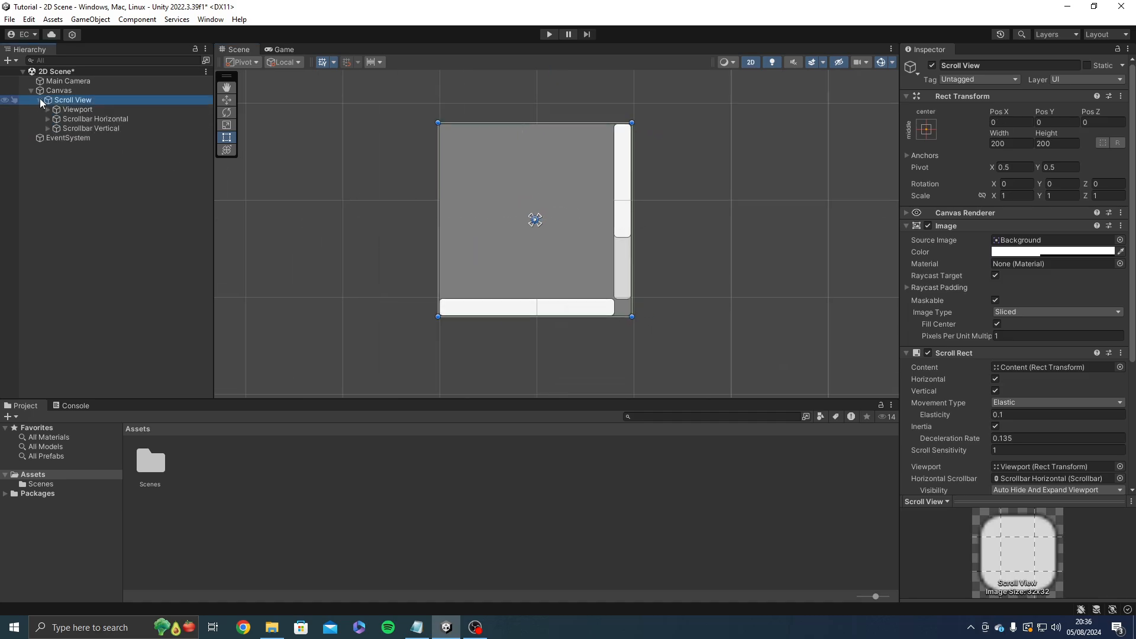
{"action": "left_click", "coordinate": [65, 109]}
{"action": "left_click", "coordinate": [83, 122]}
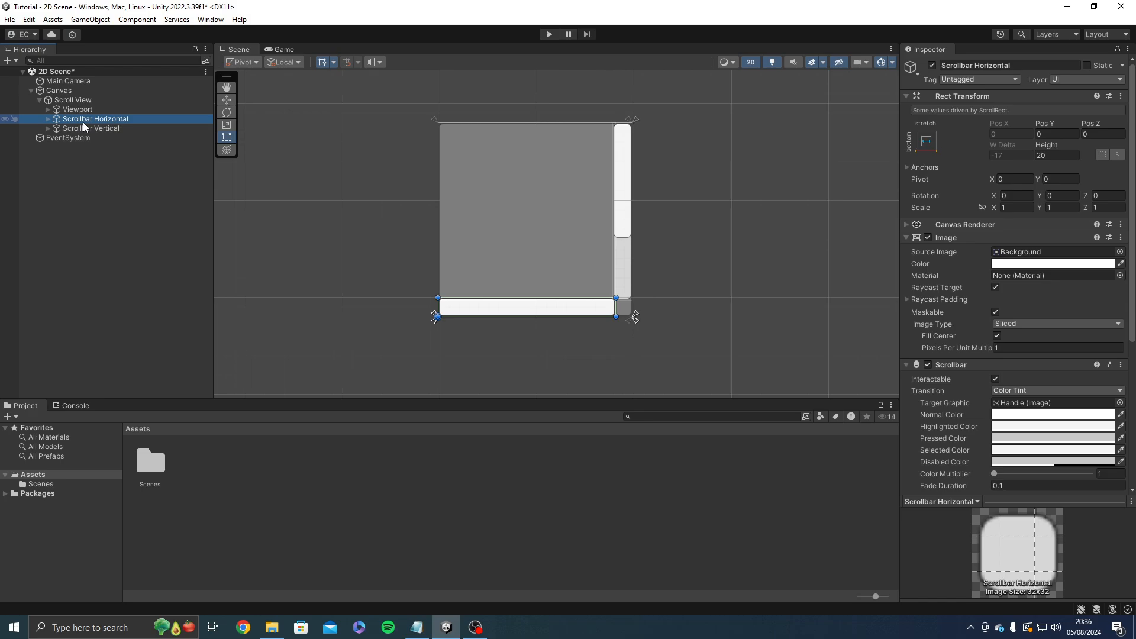
{"action": "left_click", "coordinate": [90, 129]}
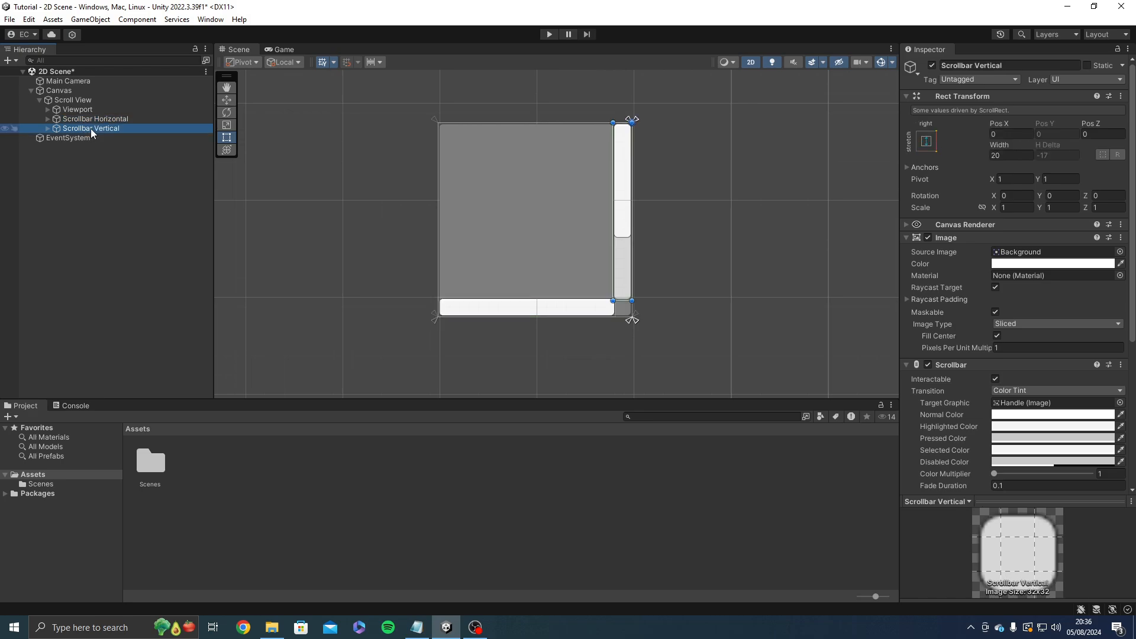
{"action": "left_click", "coordinate": [99, 121]}
{"action": "left_click", "coordinate": [105, 128]}
{"action": "left_click", "coordinate": [107, 119]}
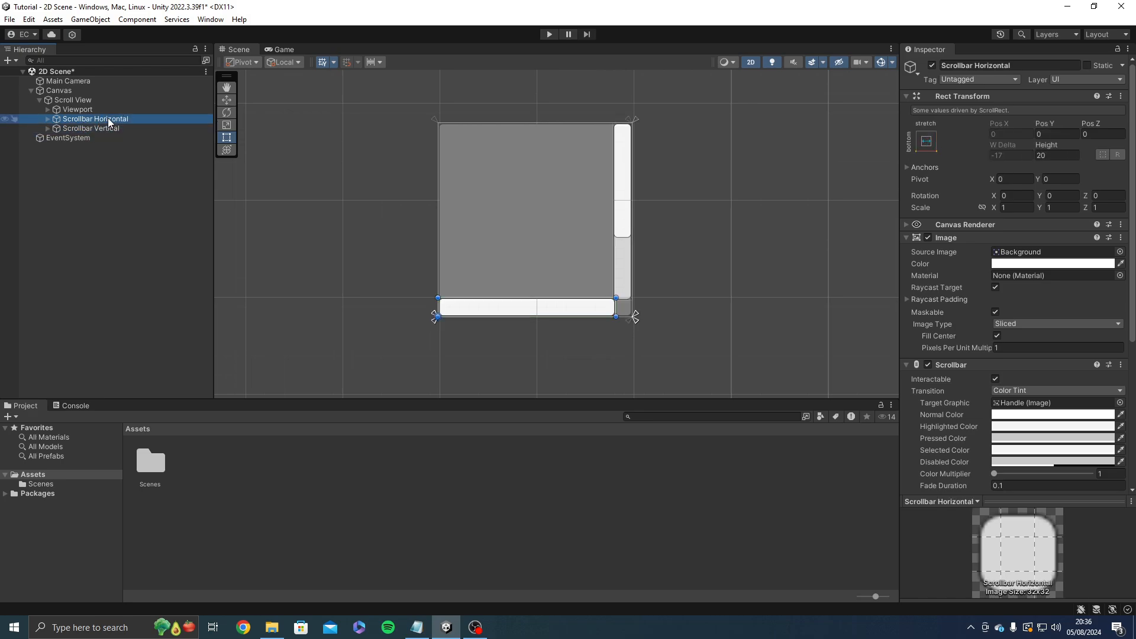
{"action": "left_click", "coordinate": [112, 126]}
{"action": "left_click", "coordinate": [99, 185]}
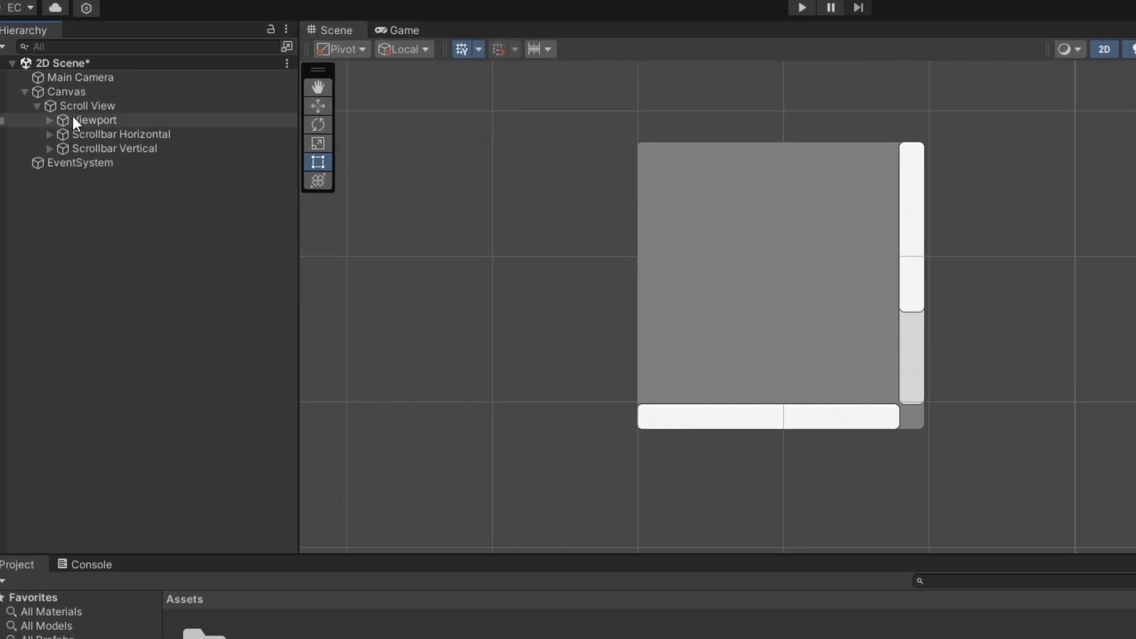
Step: Expand the Viewport and inspect how far its Content object extends beyond the visible scroll area
{"action": "left_click", "coordinate": [73, 116]}
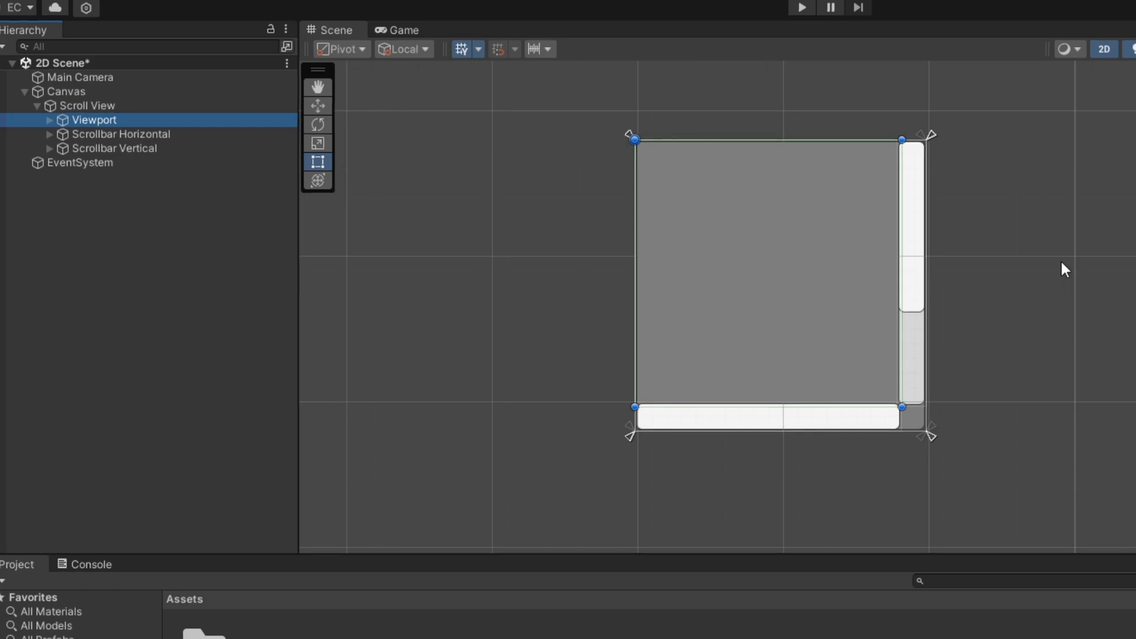
{"action": "left_click", "coordinate": [46, 120]}
{"action": "left_click", "coordinate": [81, 134]}
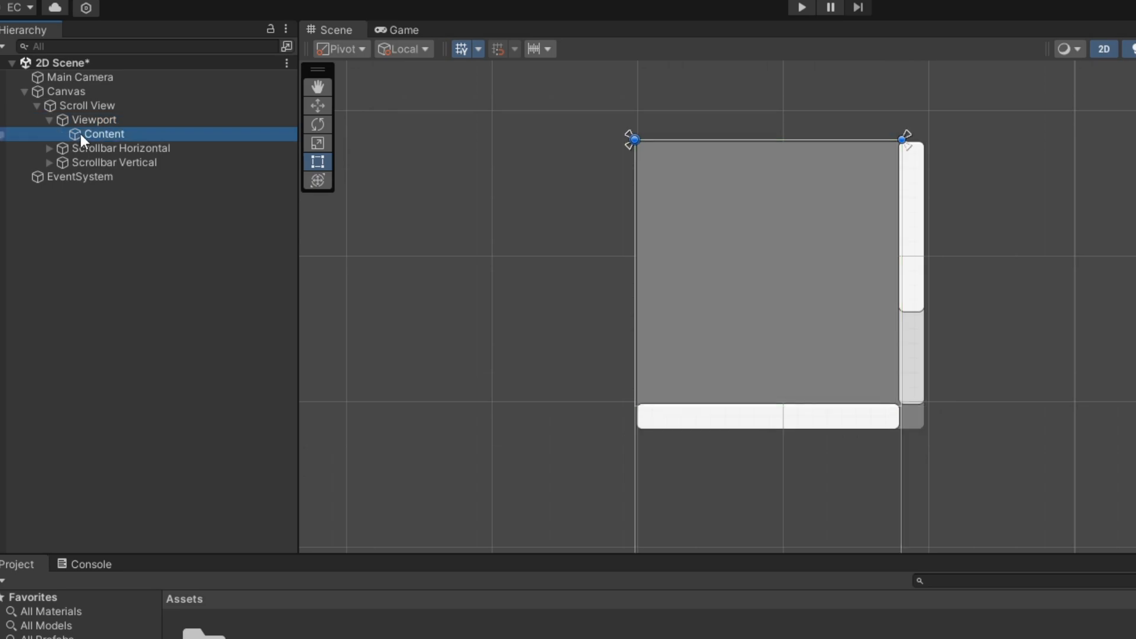
{"action": "middle_click_drag", "start_coordinate": [704, 270], "coordinate": [701, 205]}
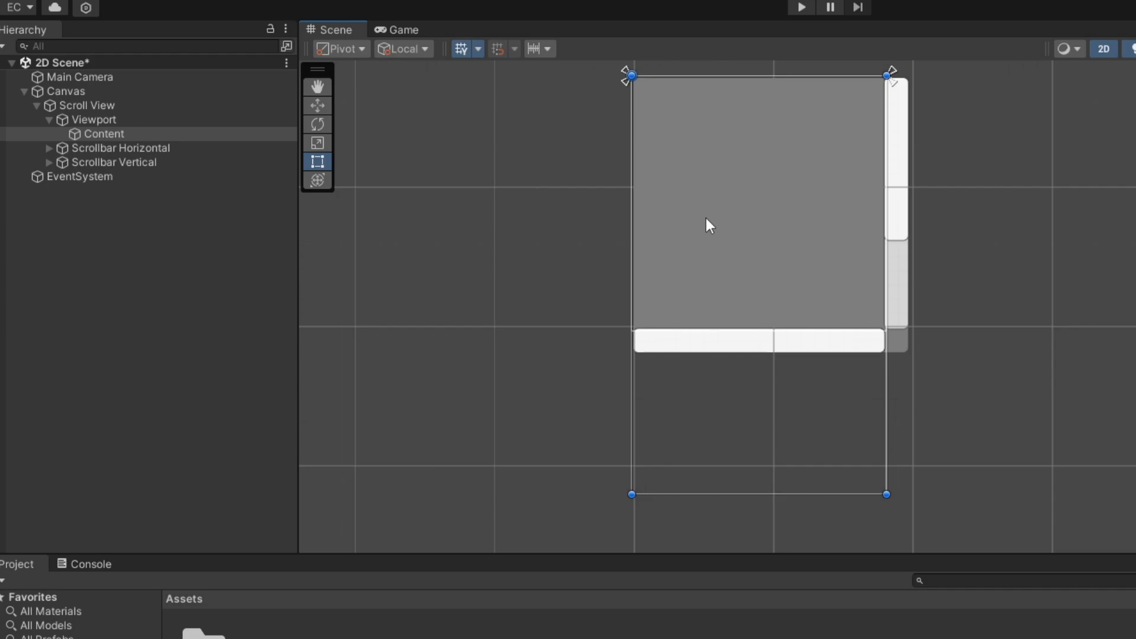
{"action": "middle_click_drag", "start_coordinate": [705, 218], "coordinate": [672, 235]}
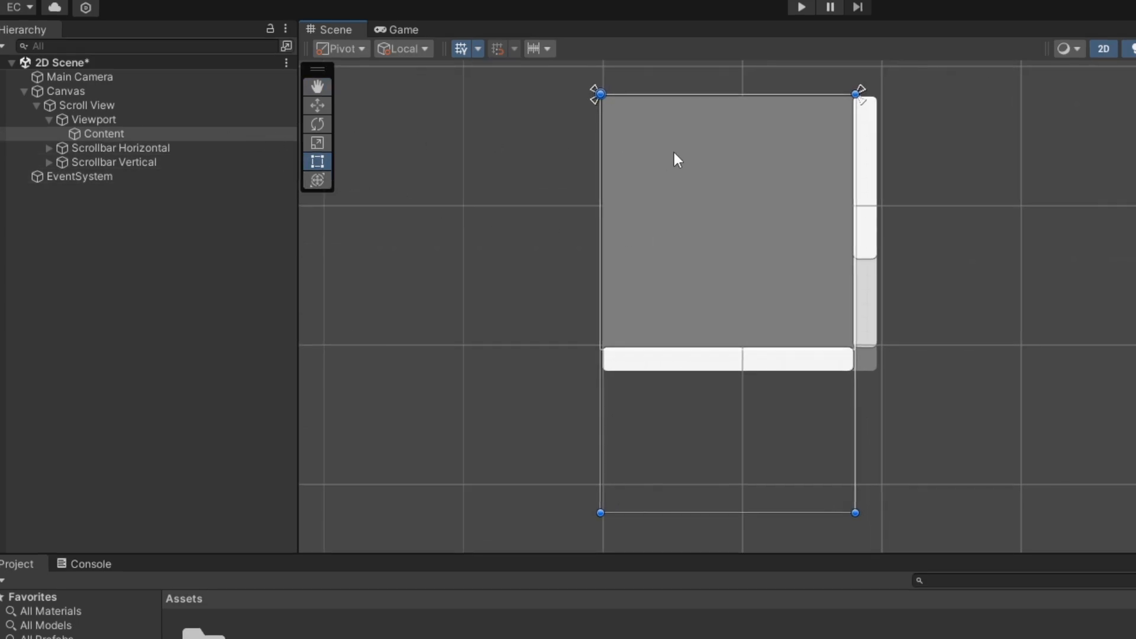
Step: Add a UI Image as a child of Content and place it in the content area's upper-left corner
{"action": "left_click", "coordinate": [172, 135]}
{"action": "right_click", "coordinate": [172, 136]}
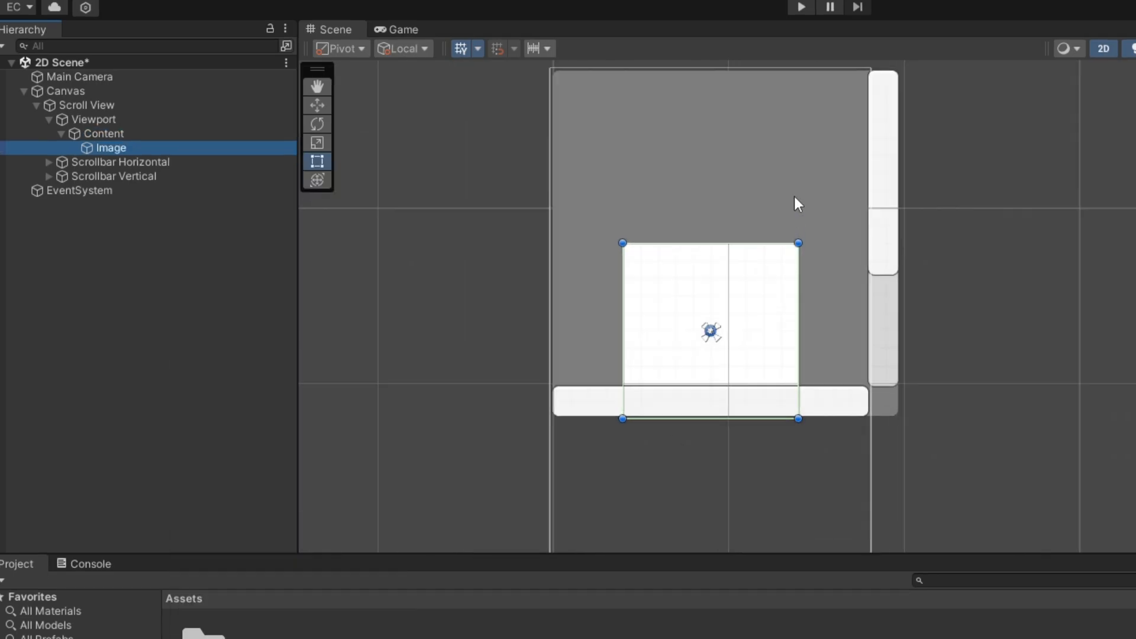
{"action": "left_click_drag", "start_coordinate": [742, 299], "coordinate": [669, 122]}
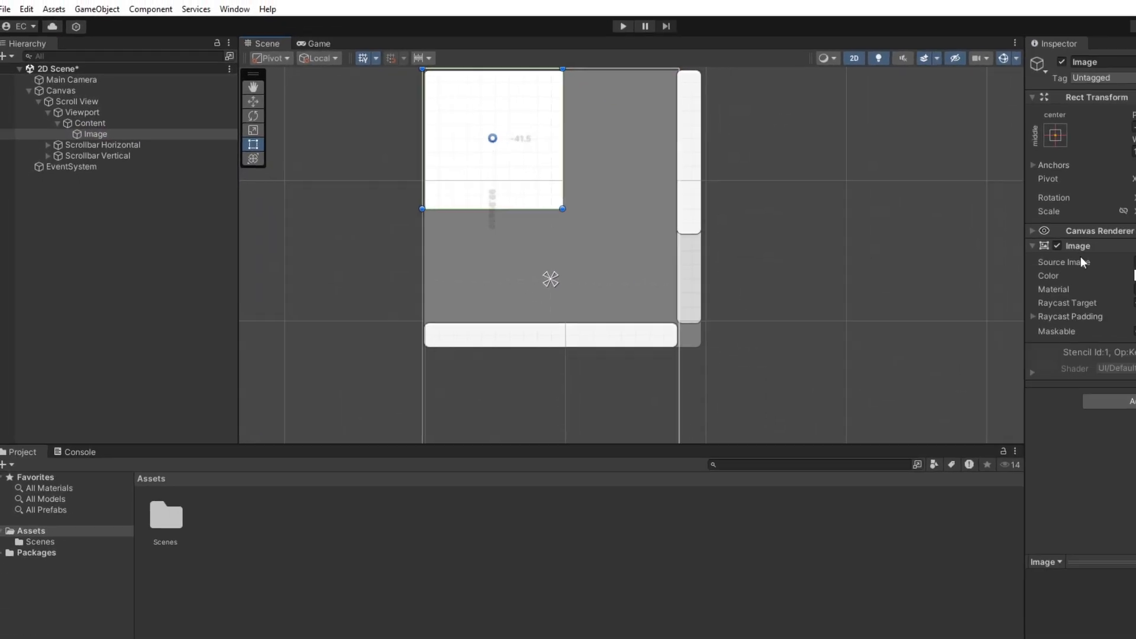
Step: Colour the new image red and shrink it to about 79 by 69, keeping it in the upper-left corner
{"action": "left_click", "coordinate": [1062, 251]}
{"action": "left_click_drag", "start_coordinate": [1088, 313], "coordinate": [1105, 296]}
{"action": "left_click", "coordinate": [1123, 240]}
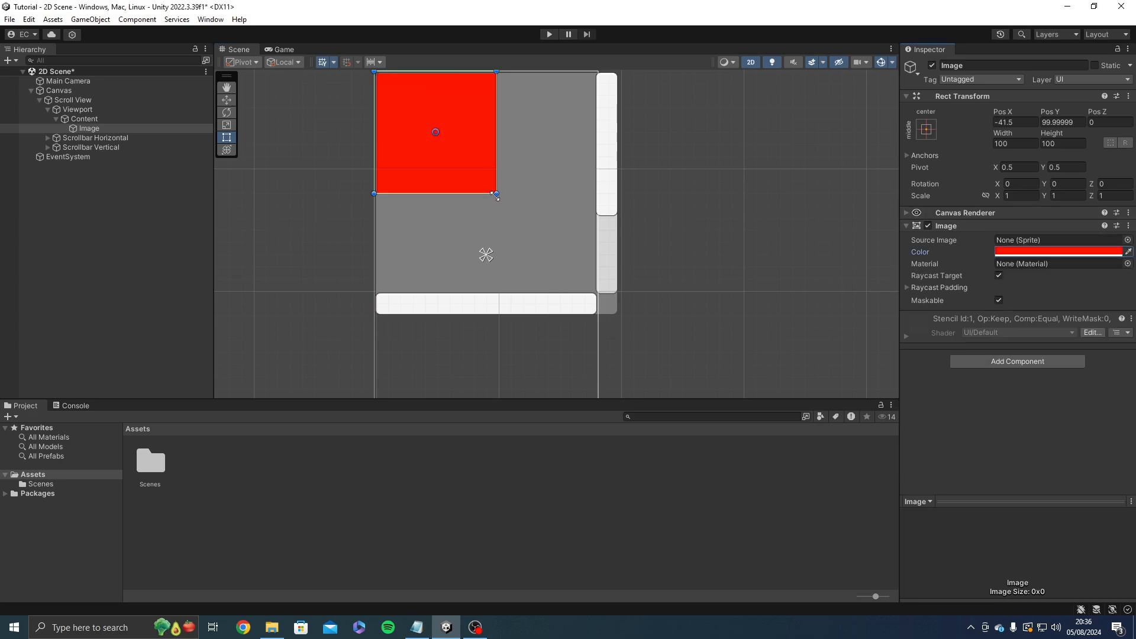
{"action": "left_click_drag", "start_coordinate": [495, 194], "coordinate": [452, 242]}
Step: Duplicate the red image, place the copy directly below it at about Y 32, and colour it green
{"action": "left_click", "coordinate": [111, 129]}
{"action": "key", "text": "ctrl+d"}
{"action": "left_click", "coordinate": [1057, 252]}
{"action": "left_click", "coordinate": [1030, 302]}
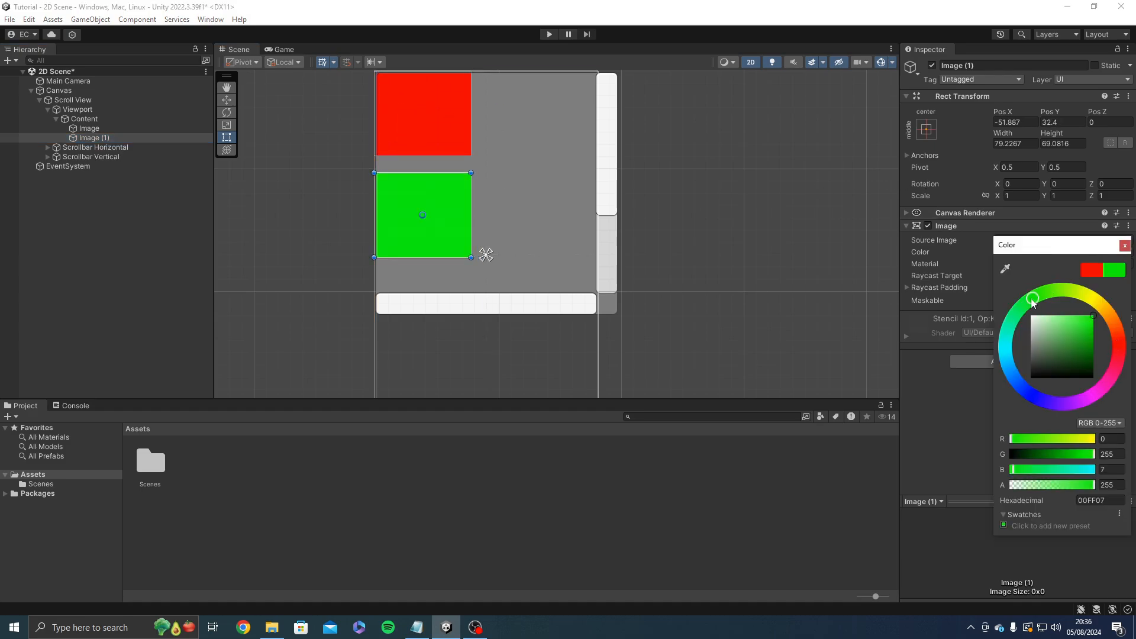
{"action": "left_click", "coordinate": [854, 254]}
Step: Duplicate the green image, move the copy straight down to about Y -53, and colour it blue (006EFF)
{"action": "middle_click_drag", "start_coordinate": [451, 235], "coordinate": [496, 179]}
{"action": "key", "text": "ctrl+d"}
{"action": "left_click_drag", "start_coordinate": [482, 177], "coordinate": [483, 281]}
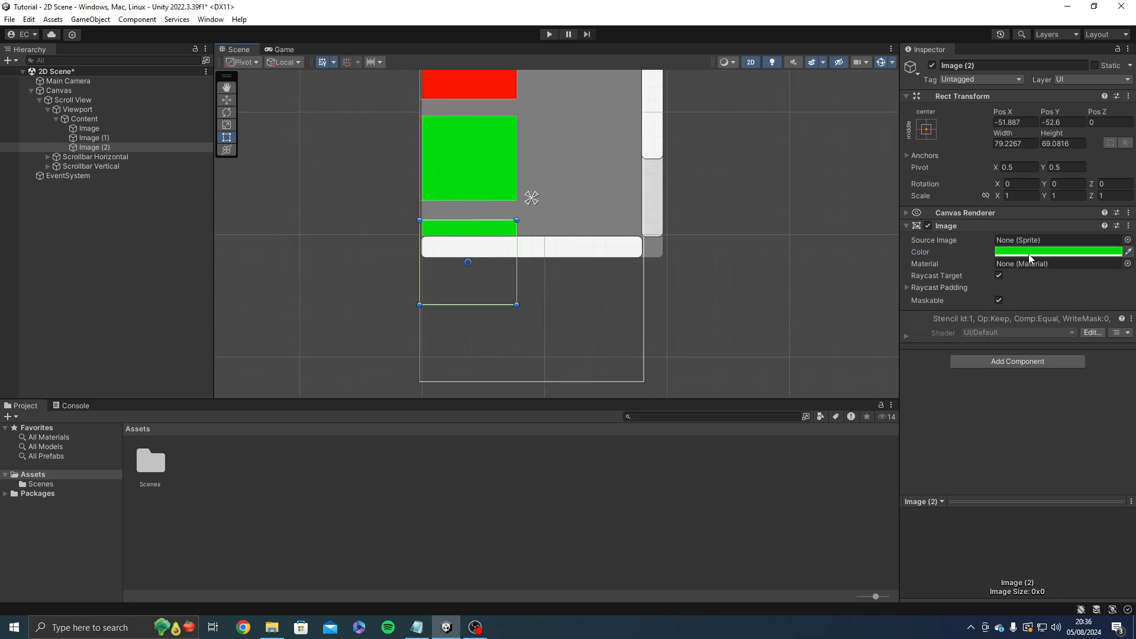
{"action": "left_click", "coordinate": [1058, 251]}
{"action": "left_click_drag", "start_coordinate": [1016, 352], "coordinate": [1015, 382]}
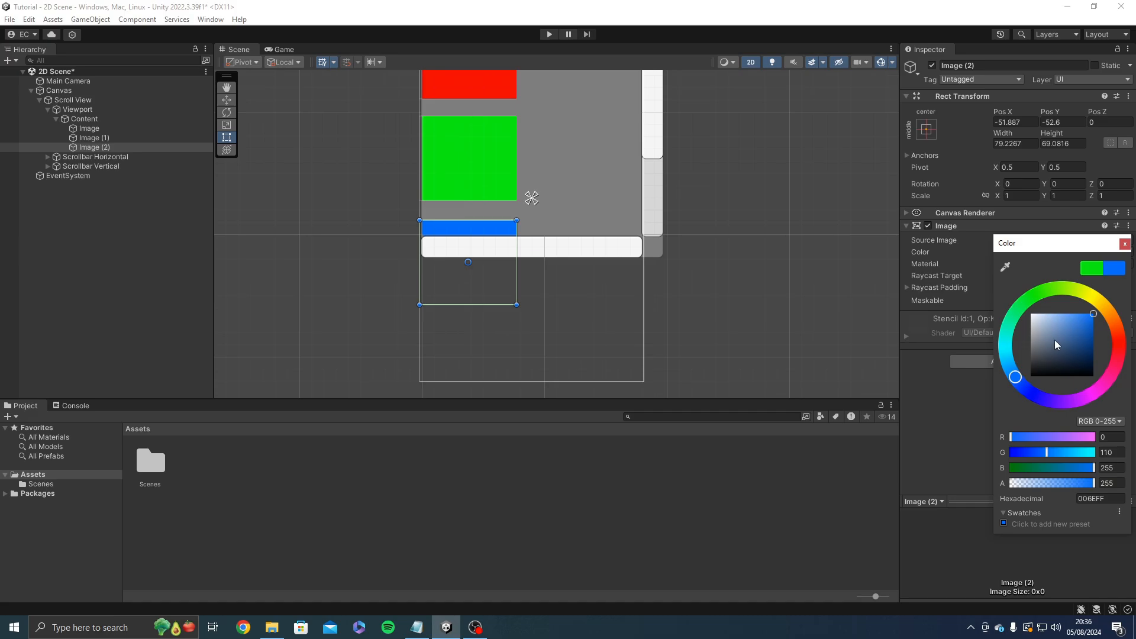
{"action": "left_click", "coordinate": [1125, 243]}
Step: Duplicate the blue image, move the copy straight down to about Y -144, and colour it pink (FF00C2)
{"action": "middle_click_drag", "start_coordinate": [582, 230], "coordinate": [598, 199]}
{"action": "key", "text": "ctrl+d"}
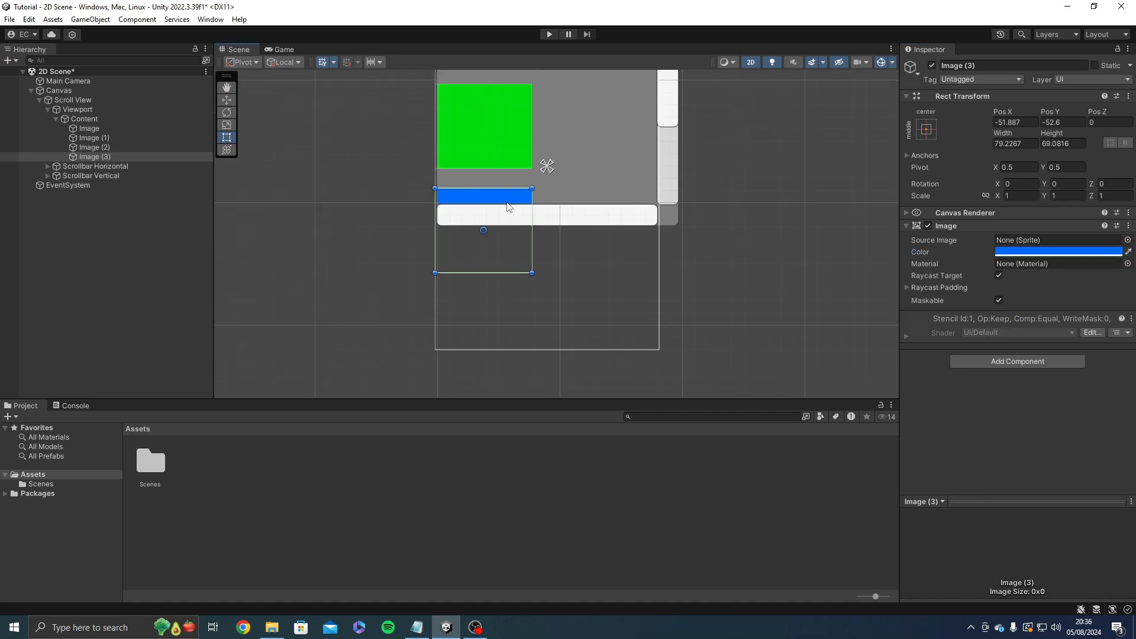
{"action": "left_click_drag", "start_coordinate": [507, 204], "coordinate": [511, 318]}
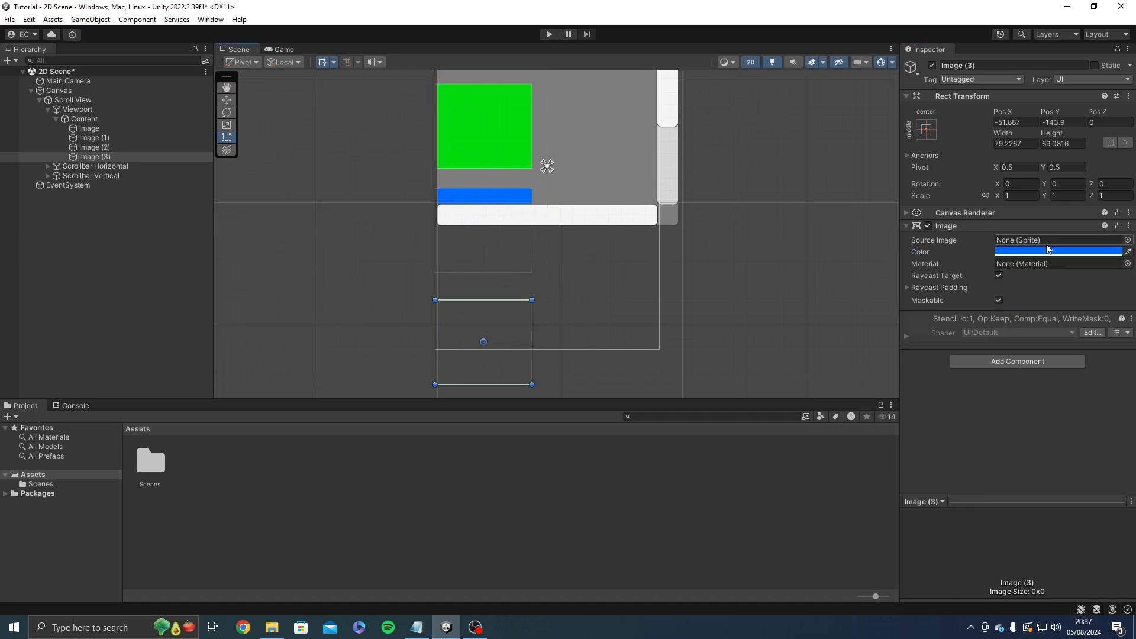
{"action": "left_click", "coordinate": [1058, 251]}
{"action": "left_click_drag", "start_coordinate": [1121, 356], "coordinate": [1113, 374]}
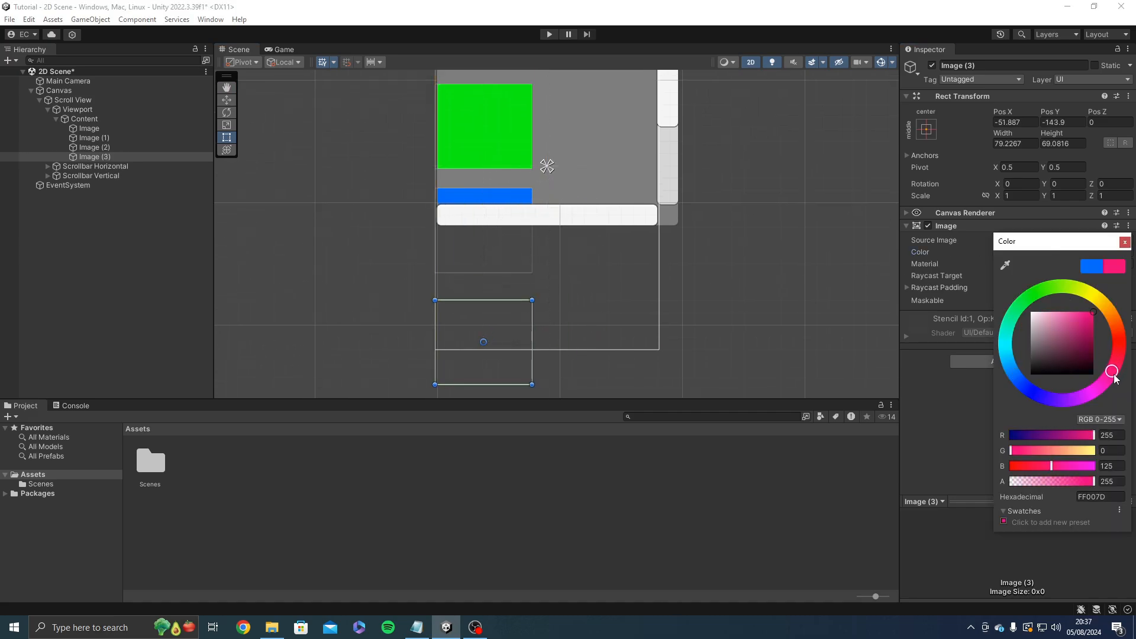
{"action": "left_click", "coordinate": [1124, 242]}
Step: Duplicate the pink image, move the copy straight down to about Y -238, and colour it violet-blue
{"action": "middle_click_drag", "start_coordinate": [503, 341], "coordinate": [579, 200]}
{"action": "key", "text": "ctrl+d"}
{"action": "left_click_drag", "start_coordinate": [580, 199], "coordinate": [583, 315]}
{"action": "left_click", "coordinate": [998, 254]}
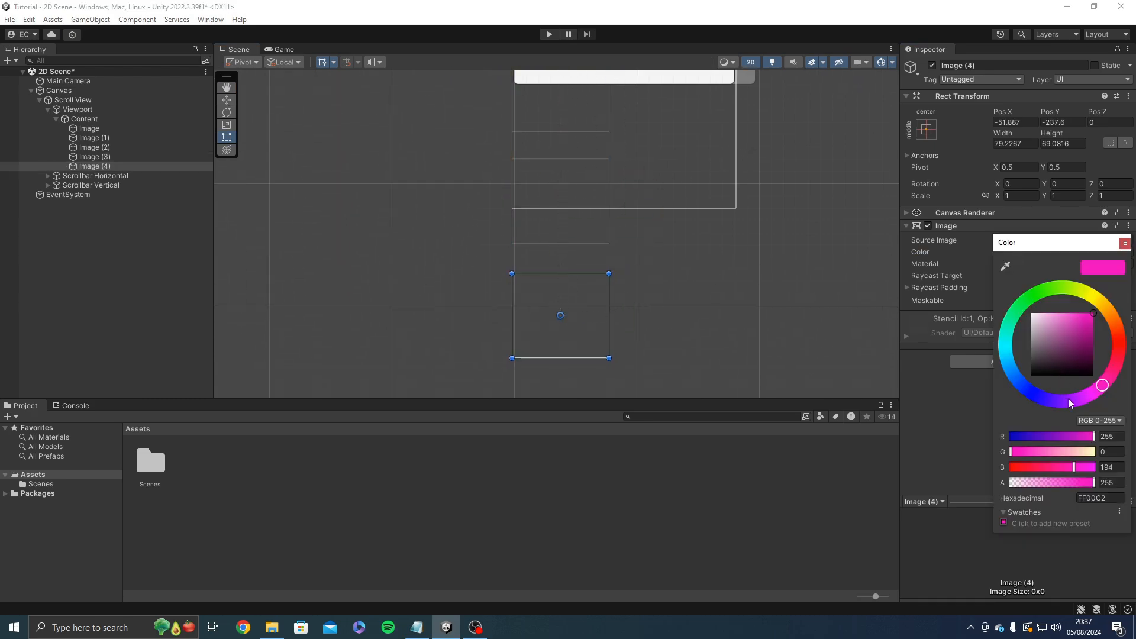
{"action": "left_click", "coordinate": [1123, 347]}
{"action": "left_click", "coordinate": [1088, 346]}
{"action": "left_click", "coordinate": [1097, 396]}
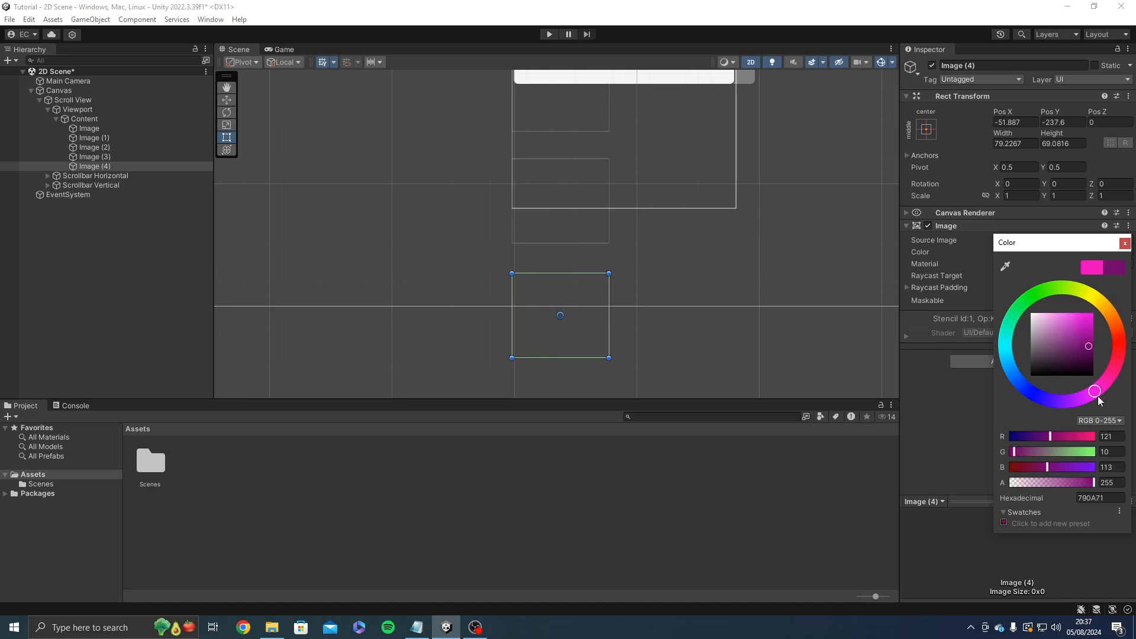
{"action": "left_click_drag", "start_coordinate": [1098, 396], "coordinate": [1051, 405]}
{"action": "left_click_drag", "start_coordinate": [1090, 347], "coordinate": [1088, 322]}
{"action": "left_click", "coordinate": [1126, 244]}
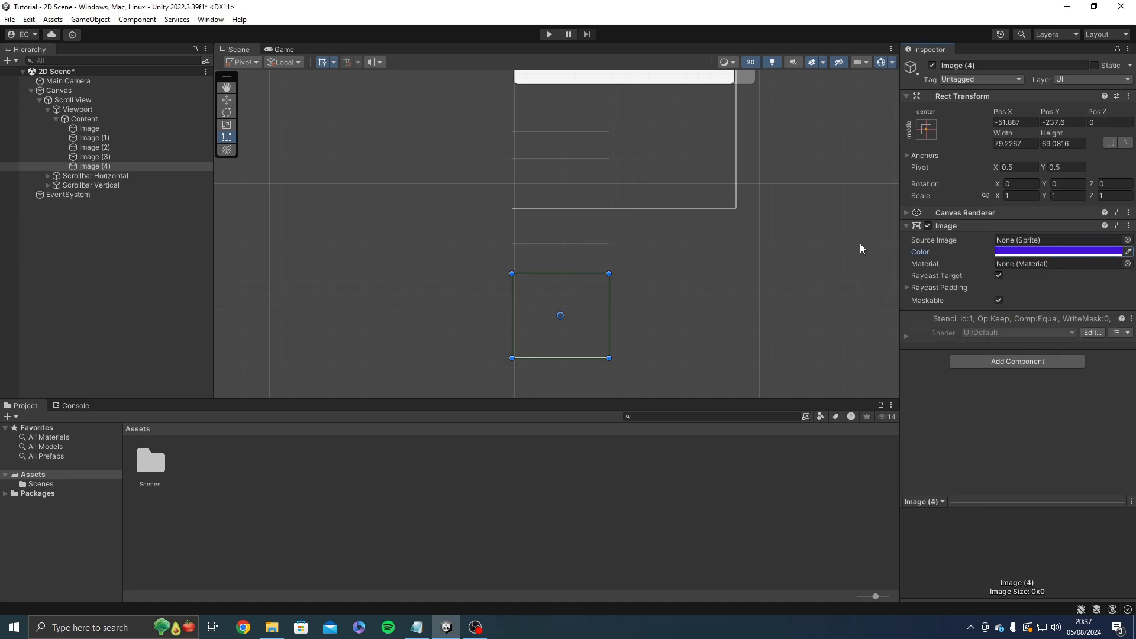
Step: Run the scene, test the vertical scrollbar by scrolling up and down through the images, and stop the run
{"action": "scroll", "coordinate": [647, 304], "scroll_direction": "down", "scroll_amount": 5}
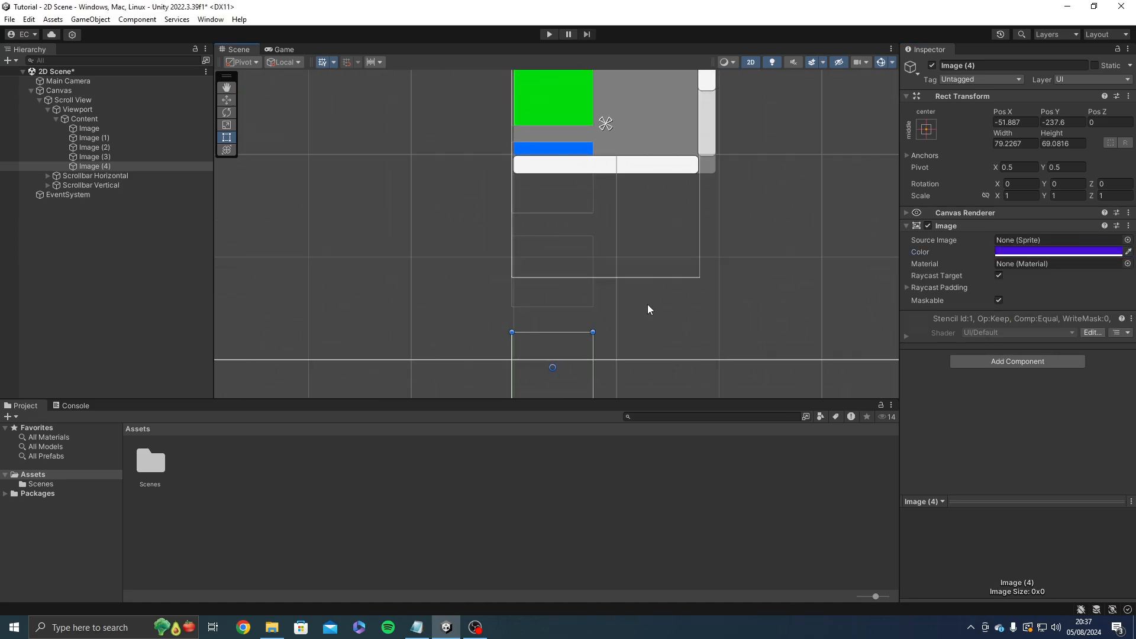
{"action": "left_click", "coordinate": [547, 35]}
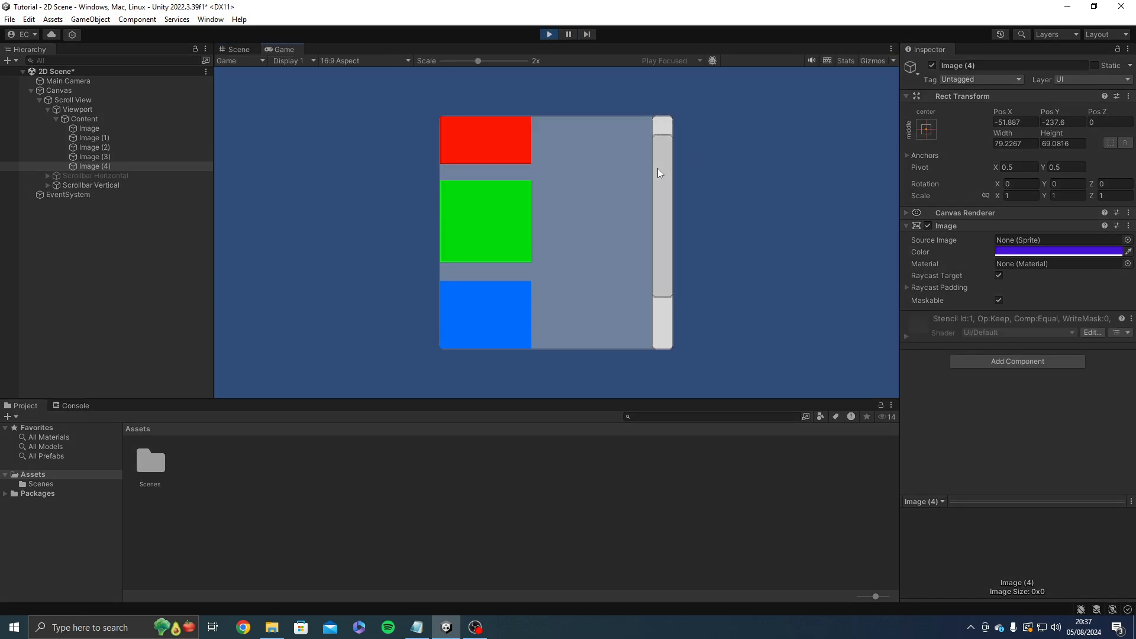
{"action": "mouse_move", "coordinate": [658, 168]}
{"action": "left_mouse_down"}
{"action": "mouse_move", "coordinate": [631, 131]}
{"action": "mouse_move", "coordinate": [627, 204]}
{"action": "mouse_move", "coordinate": [662, 221]}
{"action": "mouse_move", "coordinate": [656, 161]}
{"action": "left_mouse_up"}
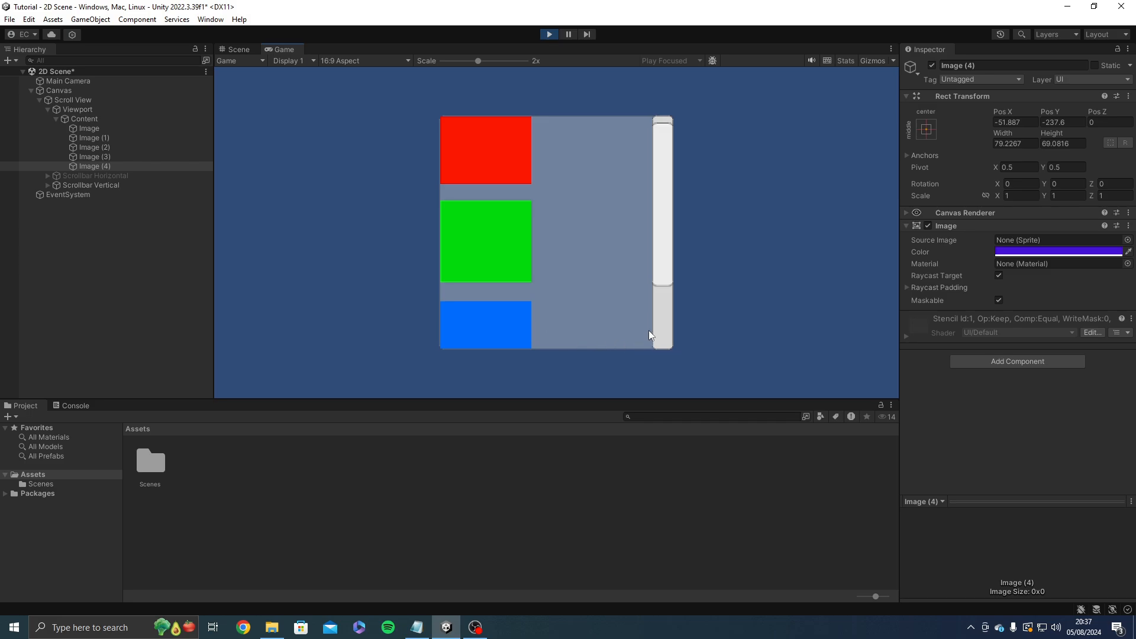
{"action": "left_click_drag", "start_coordinate": [660, 210], "coordinate": [636, 361]}
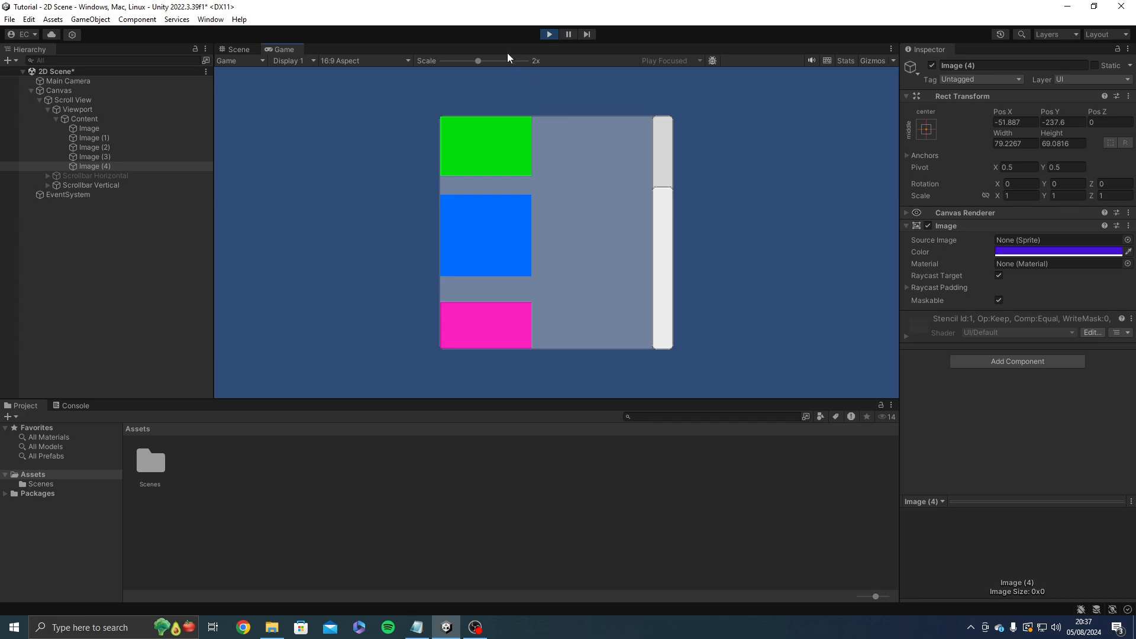
{"action": "left_click", "coordinate": [549, 34]}
Step: Compare the lower edge of the Content object's rectangle with the positions of the lowest images, including Image (4)
{"action": "left_click", "coordinate": [84, 119]}
{"action": "scroll", "coordinate": [533, 201], "scroll_direction": "up", "scroll_amount": 1}
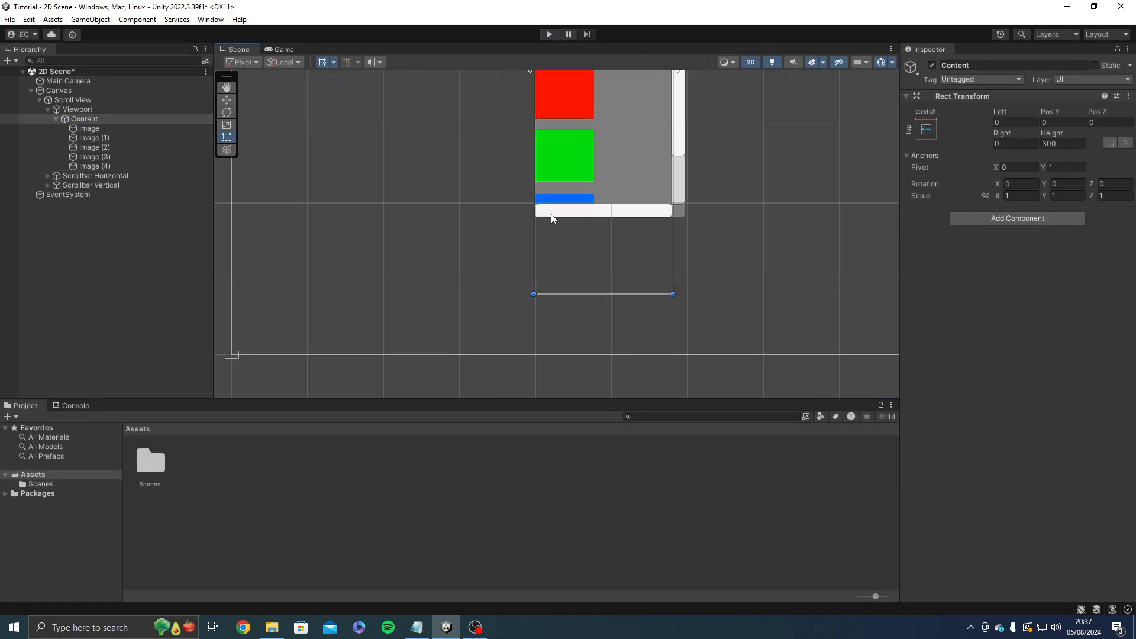
{"action": "left_click", "coordinate": [84, 168]}
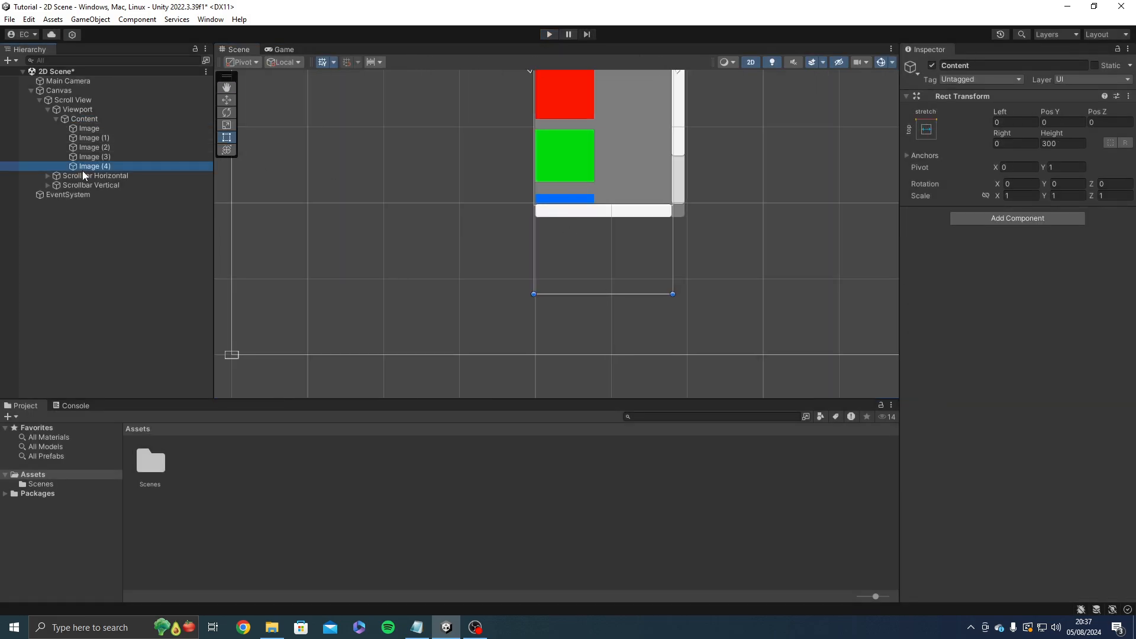
{"action": "middle_click_drag", "start_coordinate": [588, 376], "coordinate": [450, 258]}
{"action": "scroll", "coordinate": [410, 172], "scroll_direction": "up", "scroll_amount": 3}
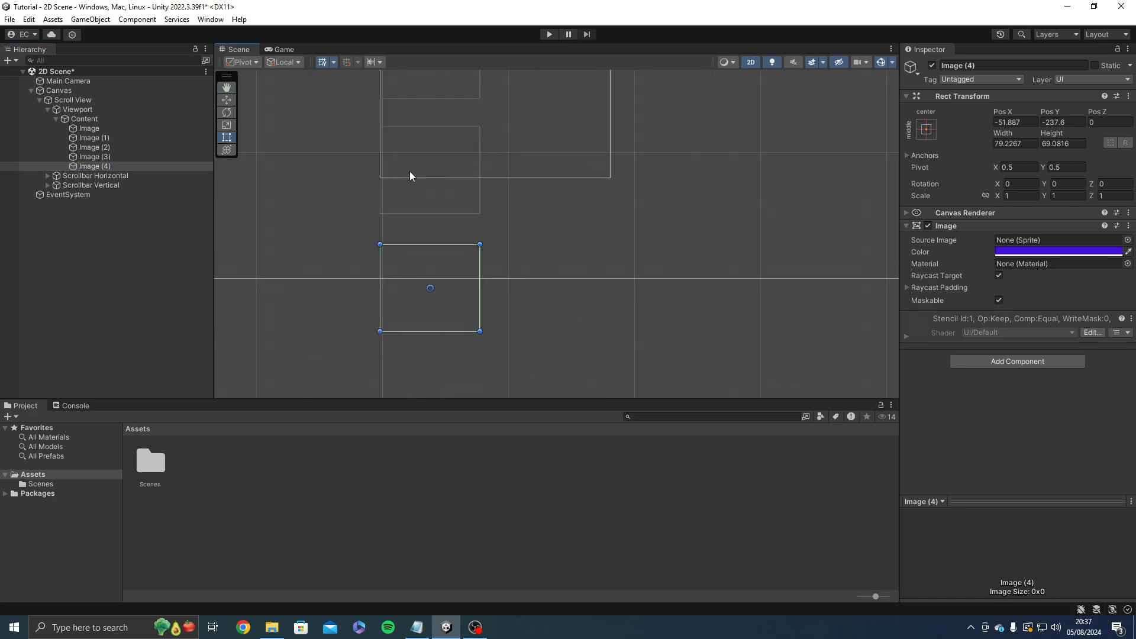
{"action": "scroll", "coordinate": [497, 187], "scroll_direction": "up", "scroll_amount": 2}
{"action": "scroll", "coordinate": [651, 181], "scroll_direction": "up", "scroll_amount": 1}
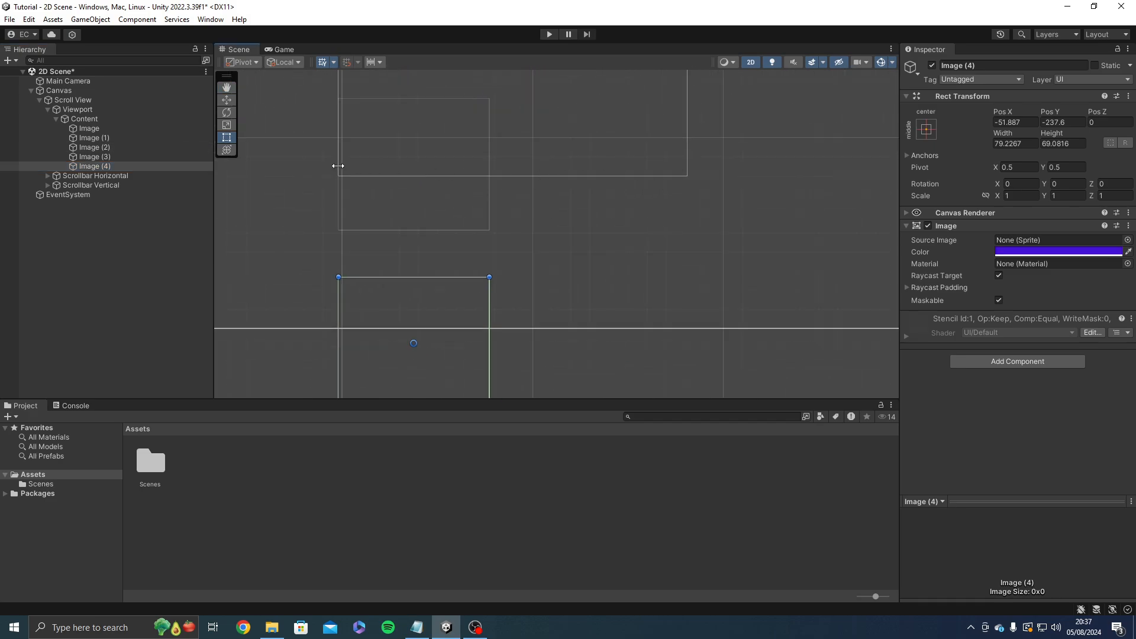
{"action": "scroll", "coordinate": [692, 185], "scroll_direction": "up", "scroll_amount": 1}
{"action": "middle_click_drag", "start_coordinate": [692, 185], "coordinate": [649, 172]}
{"action": "scroll", "coordinate": [862, 177], "scroll_direction": "up", "scroll_amount": 2}
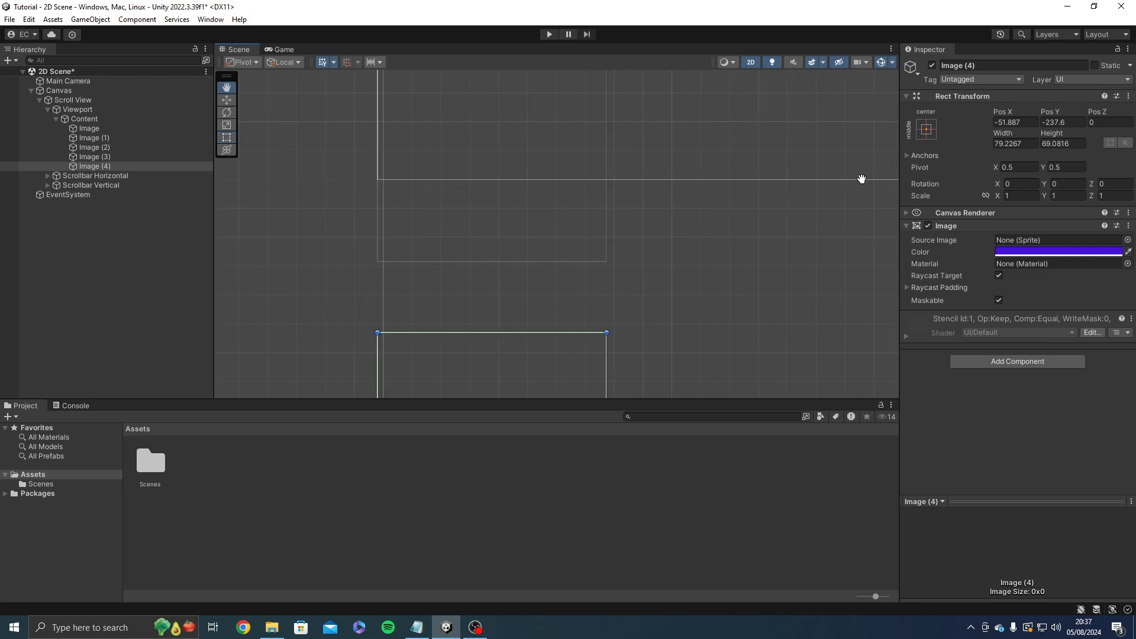
{"action": "scroll", "coordinate": [660, 198], "scroll_direction": "down", "scroll_amount": 1}
{"action": "scroll", "coordinate": [651, 186], "scroll_direction": "down", "scroll_amount": 3}
{"action": "left_click", "coordinate": [84, 119]}
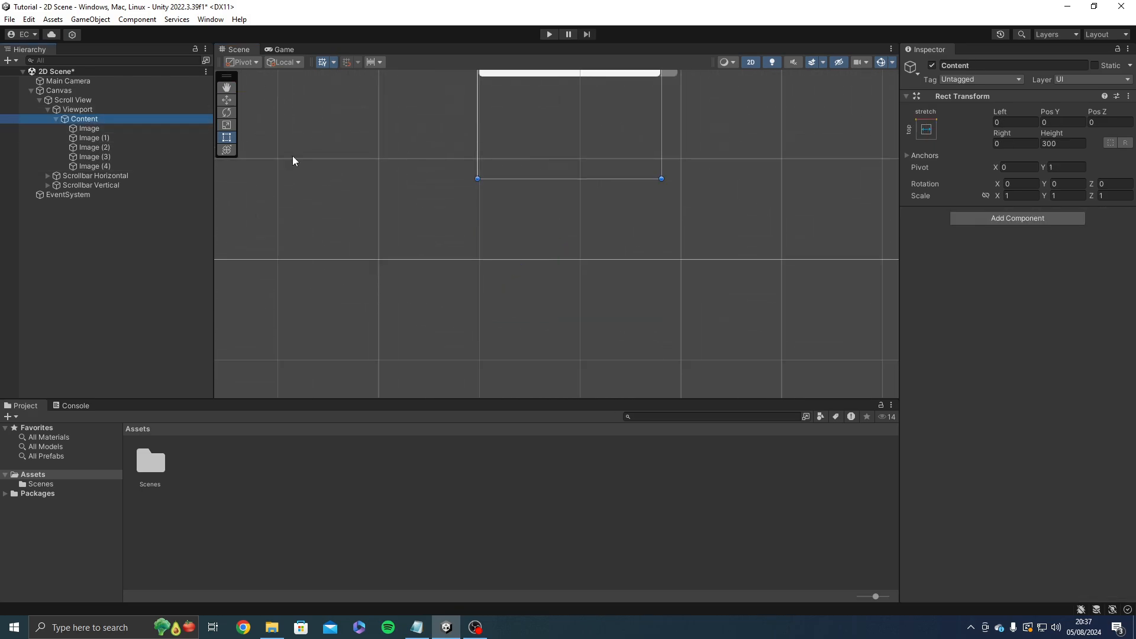
Step: Extend the Content object's lower edge downward to a height of about 366
{"action": "scroll", "coordinate": [541, 168], "scroll_direction": "down", "scroll_amount": 1}
{"action": "left_click_drag", "start_coordinate": [541, 168], "coordinate": [575, 265]}
{"action": "scroll", "coordinate": [545, 229], "scroll_direction": "down", "scroll_amount": 1}
{"action": "scroll", "coordinate": [562, 240], "scroll_direction": "down", "scroll_amount": 2}
{"action": "scroll", "coordinate": [567, 307], "scroll_direction": "down", "scroll_amount": 2}
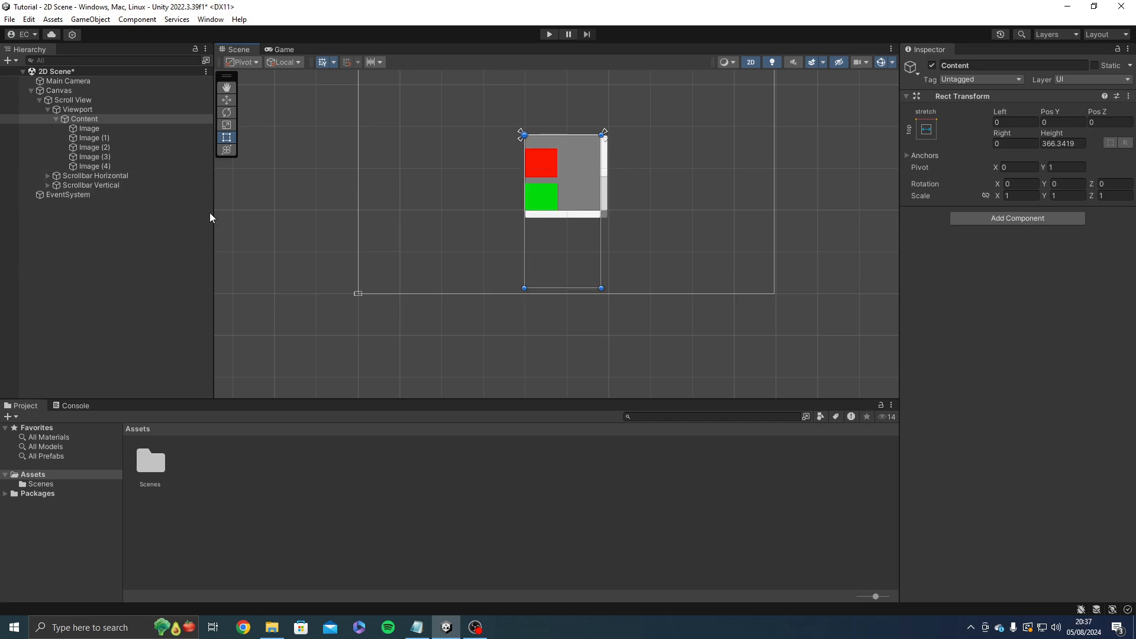
Step: Move all five images out of Content and into Viewport, placing them above Content
{"action": "left_click", "coordinate": [93, 166]}
{"action": "left_click", "coordinate": [89, 128], "text": "shift"}
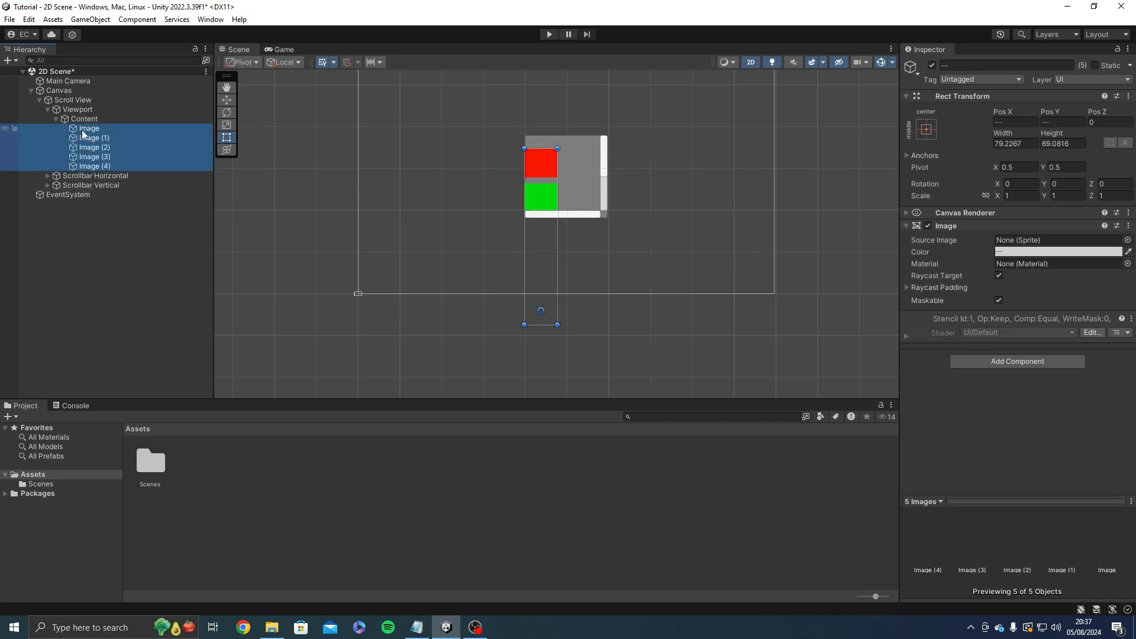
{"action": "mouse_move", "coordinate": [88, 128]}
{"action": "left_mouse_down"}
{"action": "mouse_move", "coordinate": [106, 119]}
{"action": "mouse_move", "coordinate": [94, 115]}
{"action": "left_mouse_up"}
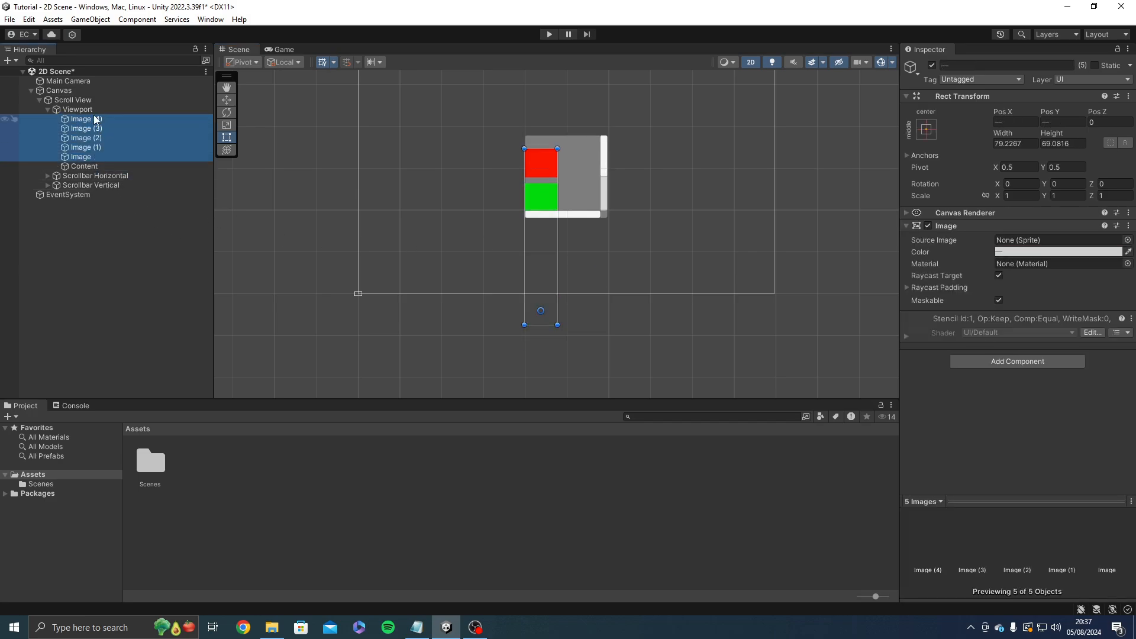
Step: Extend Content's lower edge to just below the lowest image, to a height of about 467
{"action": "left_click", "coordinate": [97, 165]}
{"action": "left_click_drag", "start_coordinate": [578, 290], "coordinate": [579, 330]}
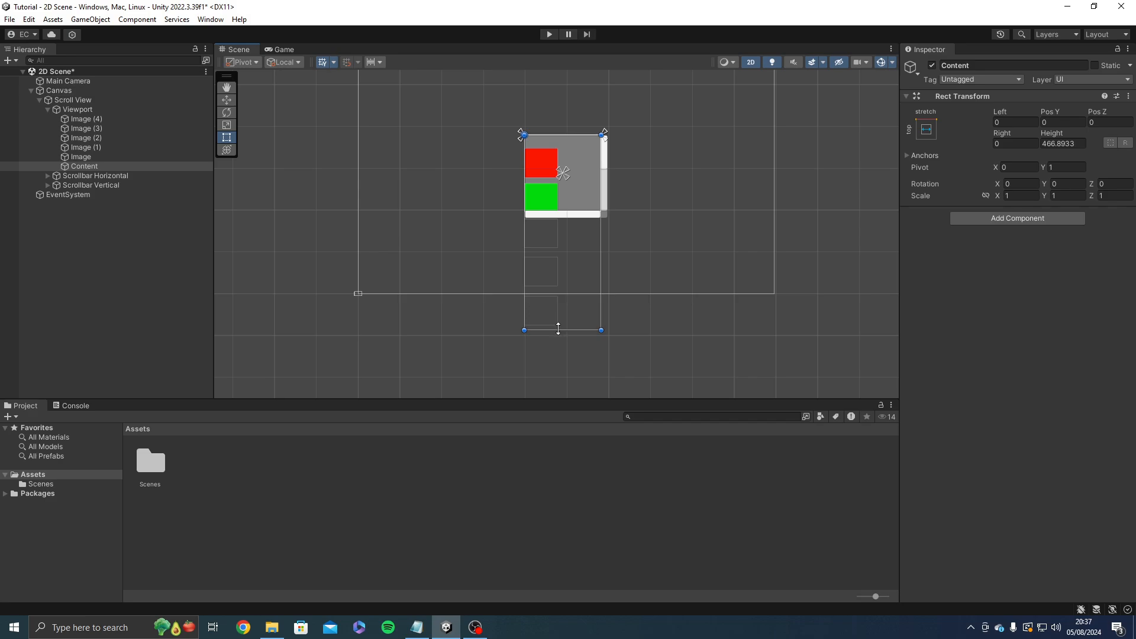
{"action": "key", "text": "ctrl+z"}
Step: Make the five images children of Content again and move them up together against Content's upper edge
{"action": "left_click", "coordinate": [101, 157]}
{"action": "left_click", "coordinate": [96, 120], "text": "shift"}
{"action": "left_click_drag", "start_coordinate": [127, 156], "coordinate": [120, 167]}
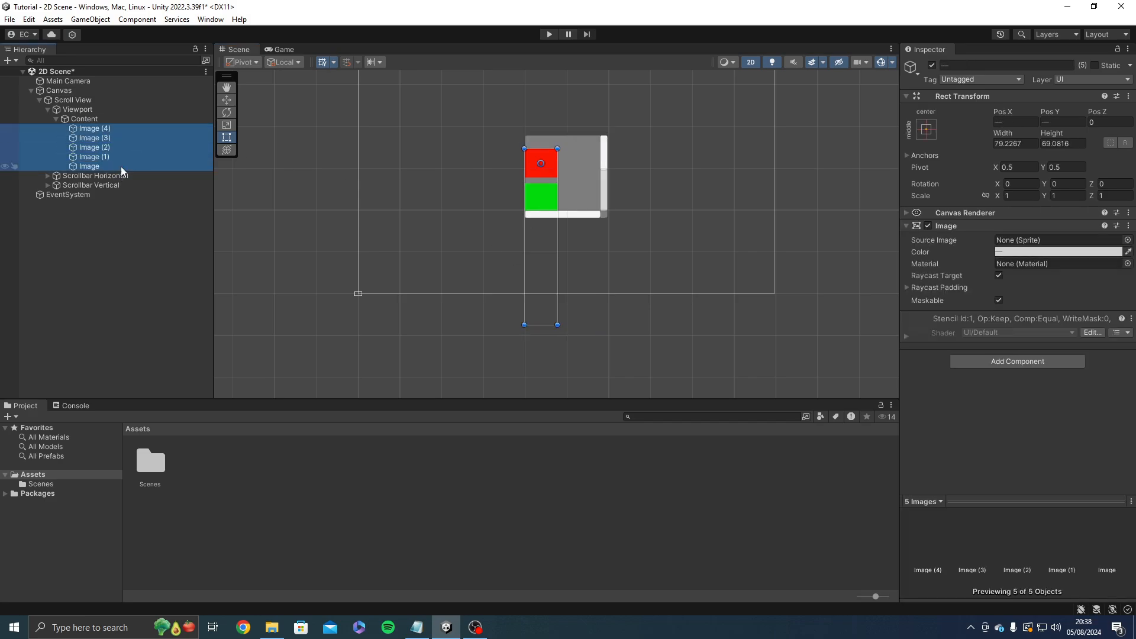
{"action": "left_click_drag", "start_coordinate": [551, 164], "coordinate": [549, 152]}
{"action": "scroll", "coordinate": [549, 151], "scroll_direction": "up", "scroll_amount": 3}
{"action": "left_click", "coordinate": [734, 190]}
{"action": "scroll", "coordinate": [681, 157], "scroll_direction": "down", "scroll_amount": 5}
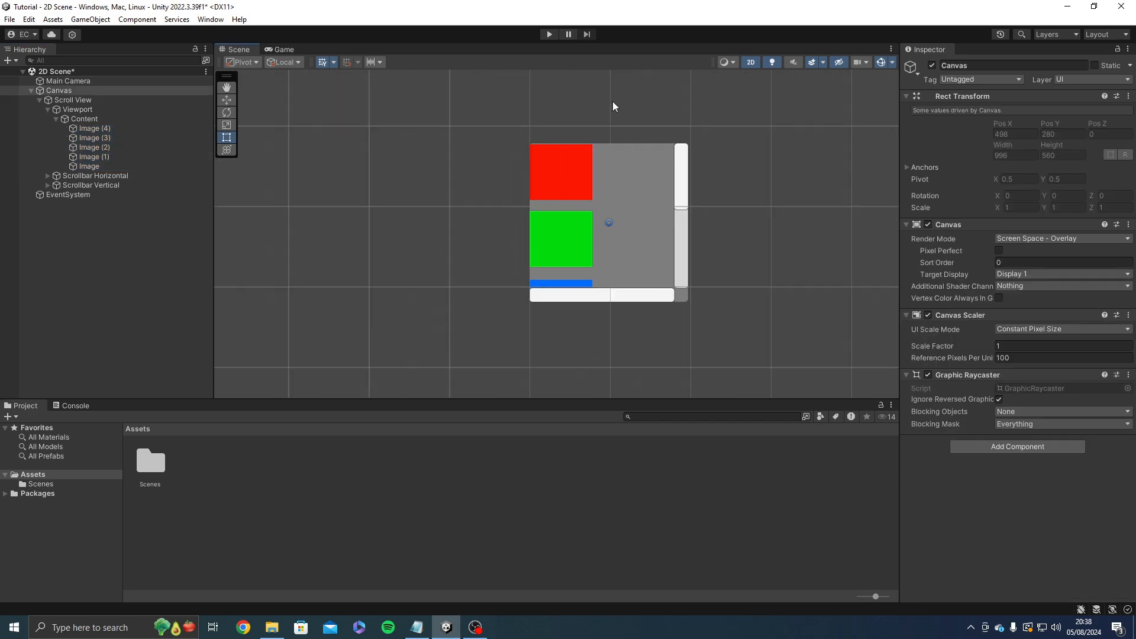
Step: Run the scene, test scrolling the image column with the vertical scrollbar, and stop the run
{"action": "left_click", "coordinate": [552, 32]}
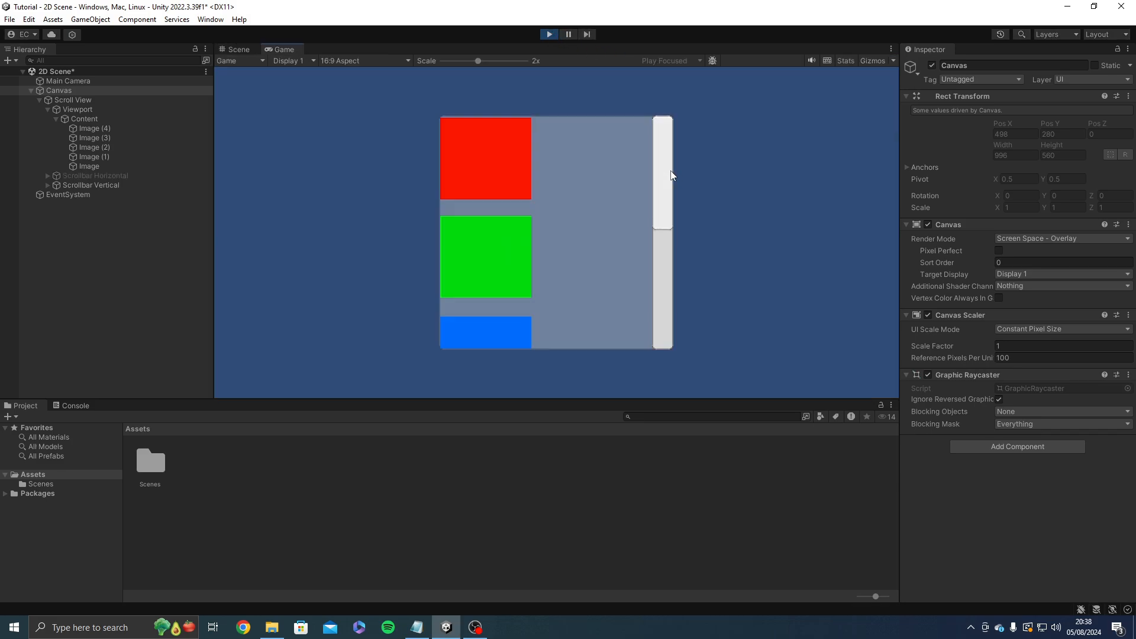
{"action": "left_click_drag", "start_coordinate": [671, 173], "coordinate": [605, 101]}
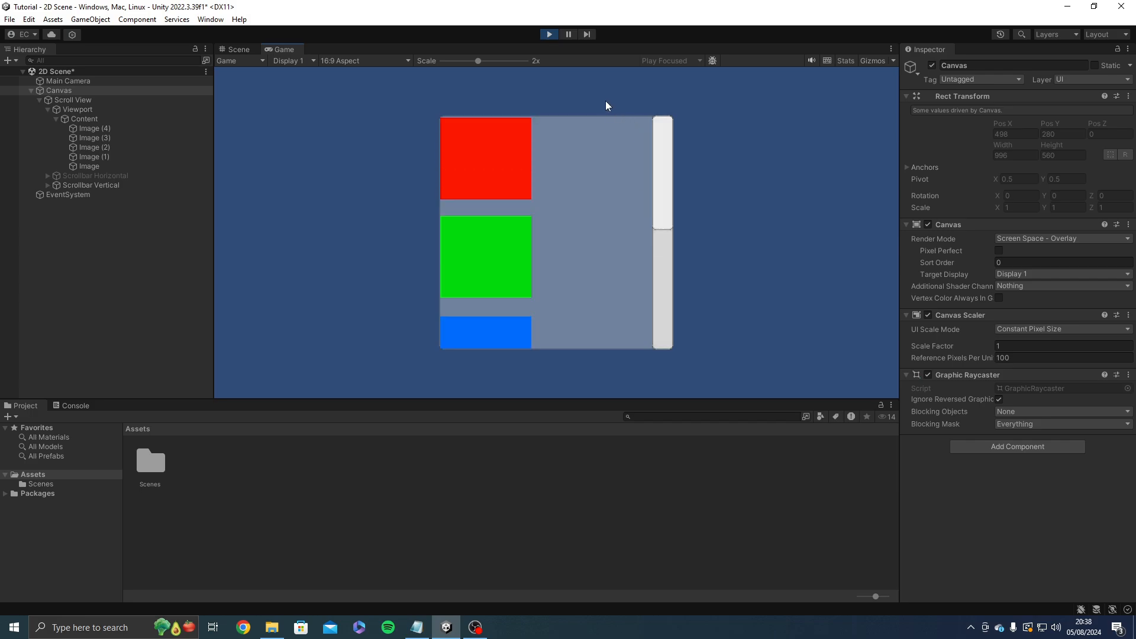
{"action": "left_click", "coordinate": [554, 35]}
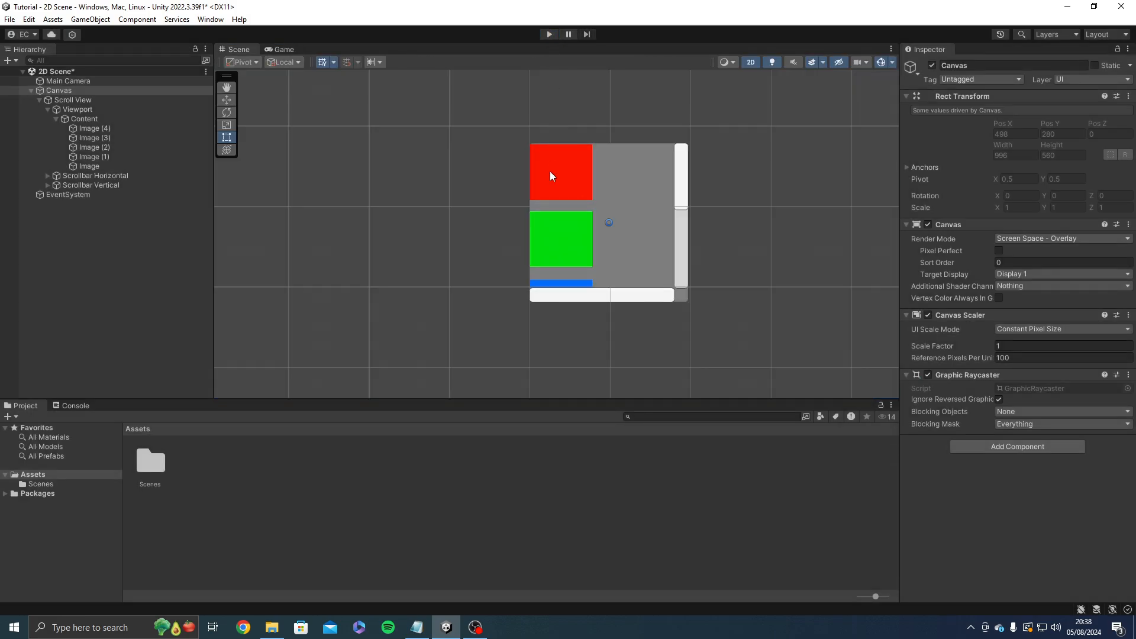
Step: Delete all five images from Content and collapse the Viewport hierarchy
{"action": "left_click", "coordinate": [78, 129]}
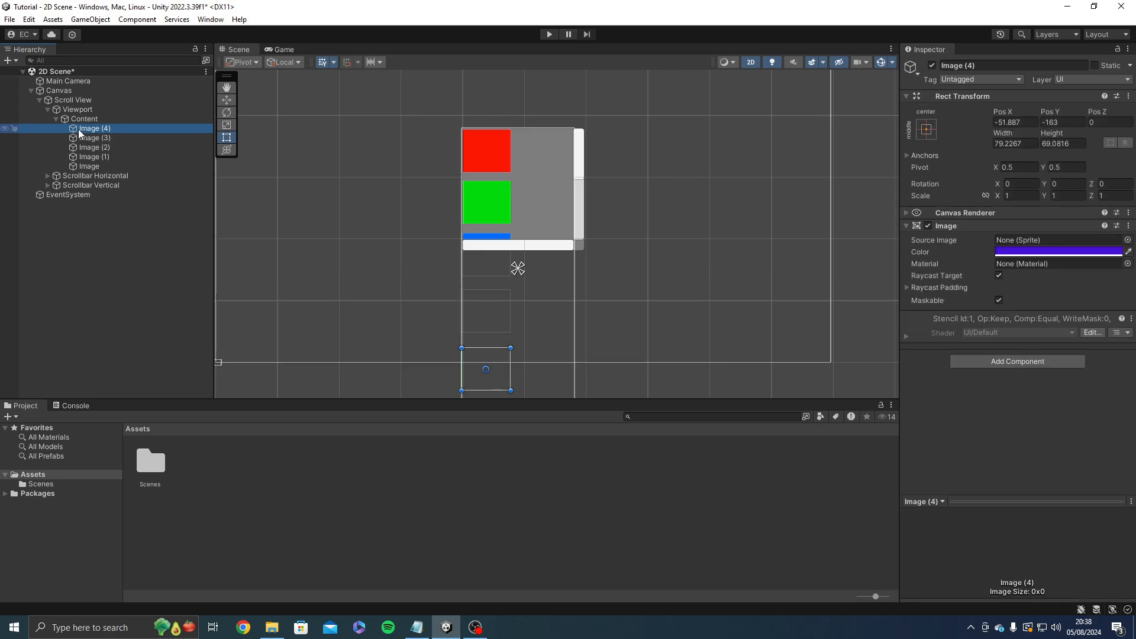
{"action": "left_click", "coordinate": [91, 163], "text": "shift"}
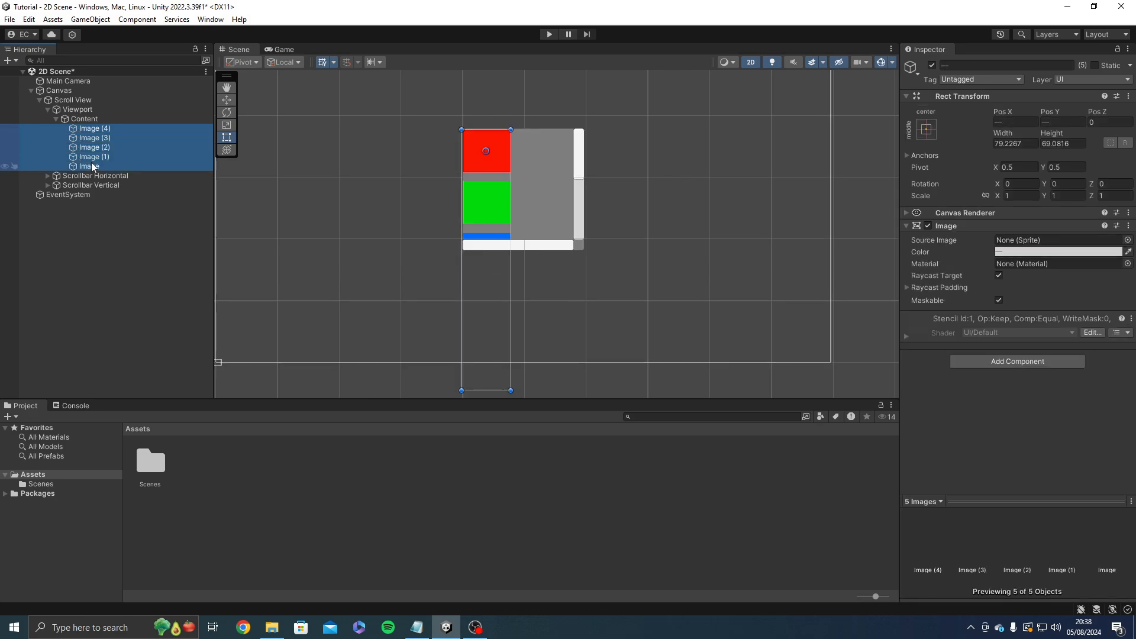
{"action": "key", "text": "Delete"}
{"action": "left_click", "coordinate": [48, 109]}
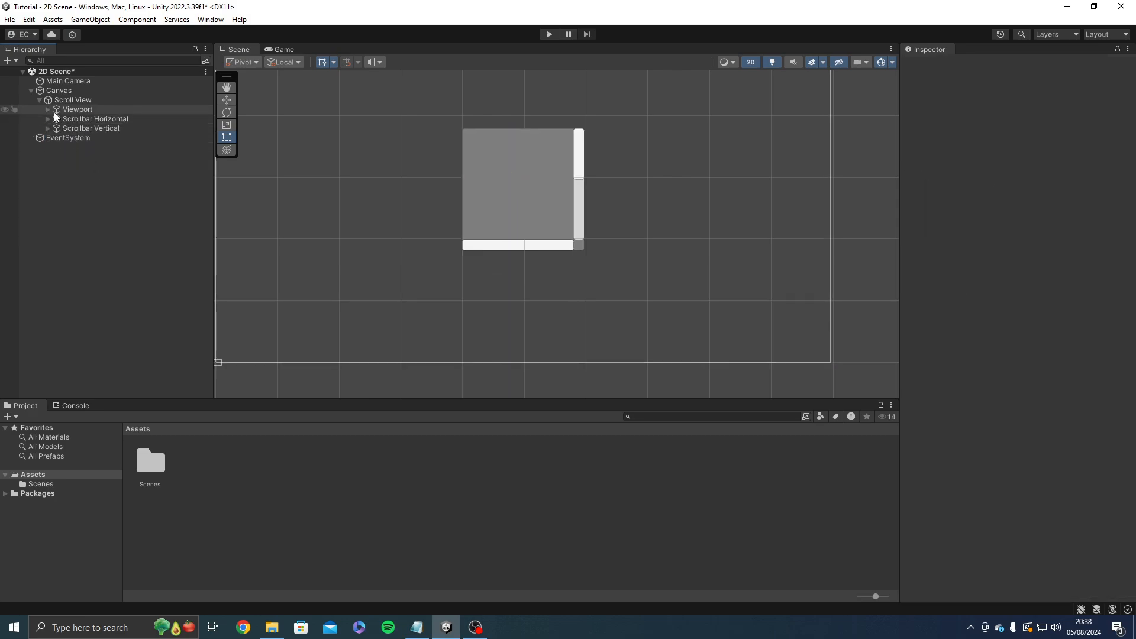
Step: Examine the Scrollbar Horizontal object together with its Sliding Area and Handle children
{"action": "left_click", "coordinate": [58, 120]}
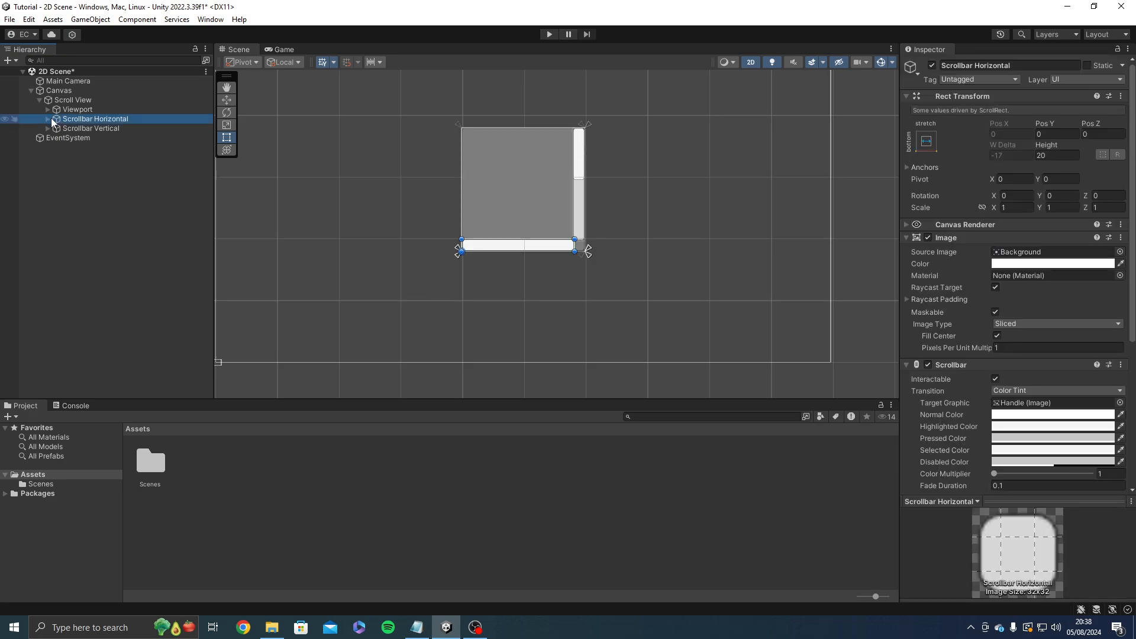
{"action": "left_click", "coordinate": [49, 119]}
{"action": "left_click", "coordinate": [66, 128]}
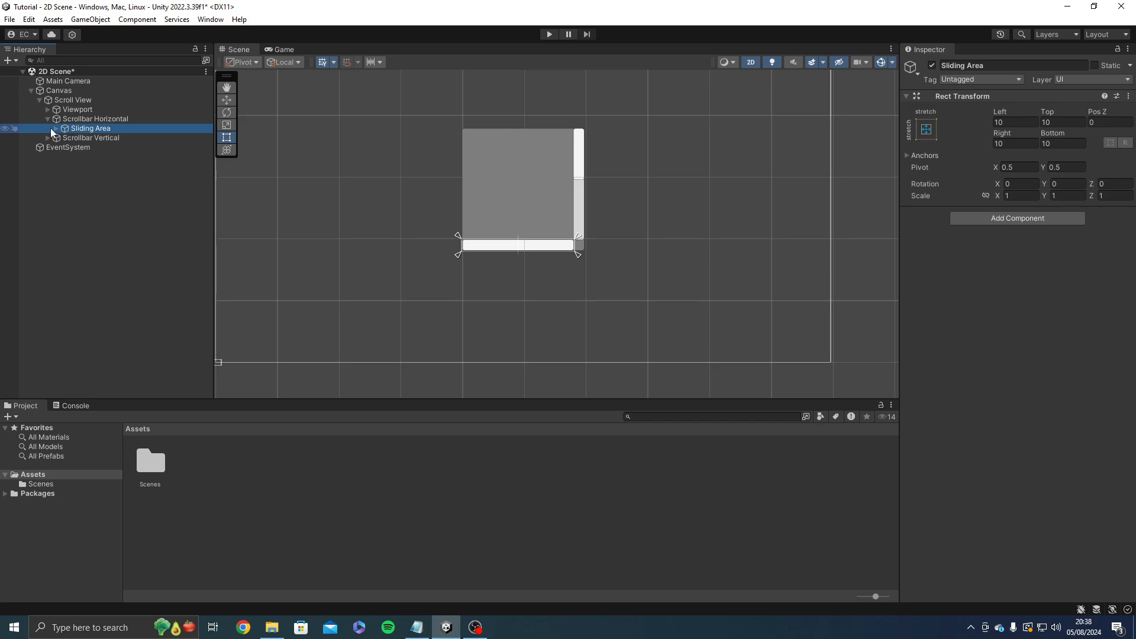
{"action": "left_click", "coordinate": [55, 127]}
{"action": "left_click", "coordinate": [82, 137]}
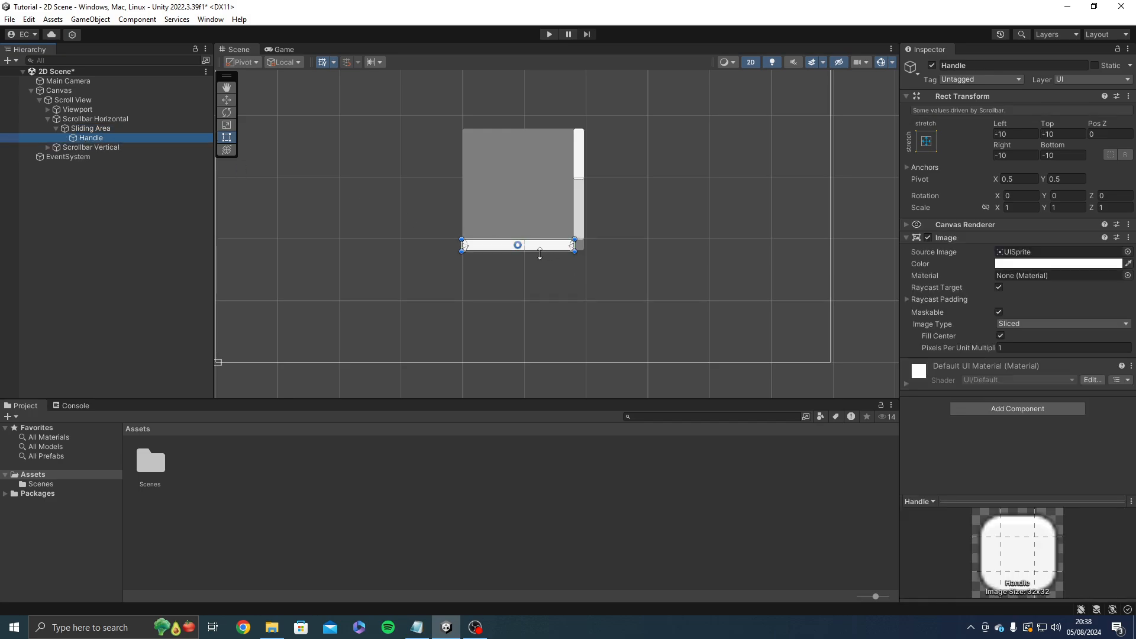
{"action": "scroll", "coordinate": [540, 253], "scroll_direction": "up", "scroll_amount": 10}
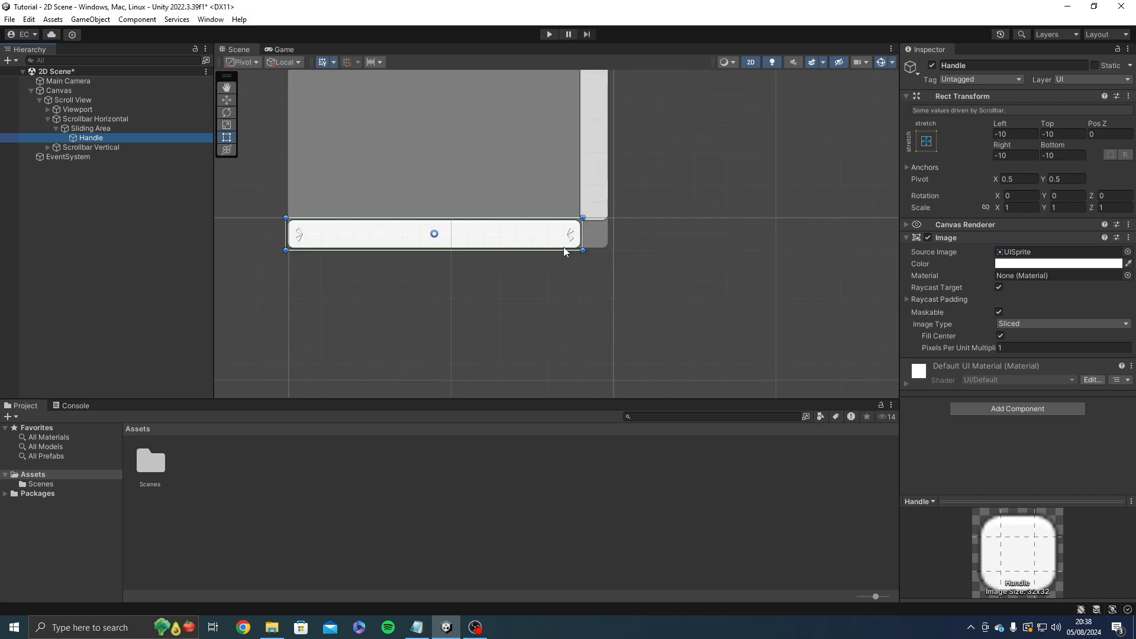
{"action": "scroll", "coordinate": [563, 246], "scroll_direction": "down", "scroll_amount": 5}
{"action": "left_click", "coordinate": [48, 118]}
Step: Review the Scrollbar component settings of Scrollbar Vertical and check its child object
{"action": "left_click", "coordinate": [65, 128]}
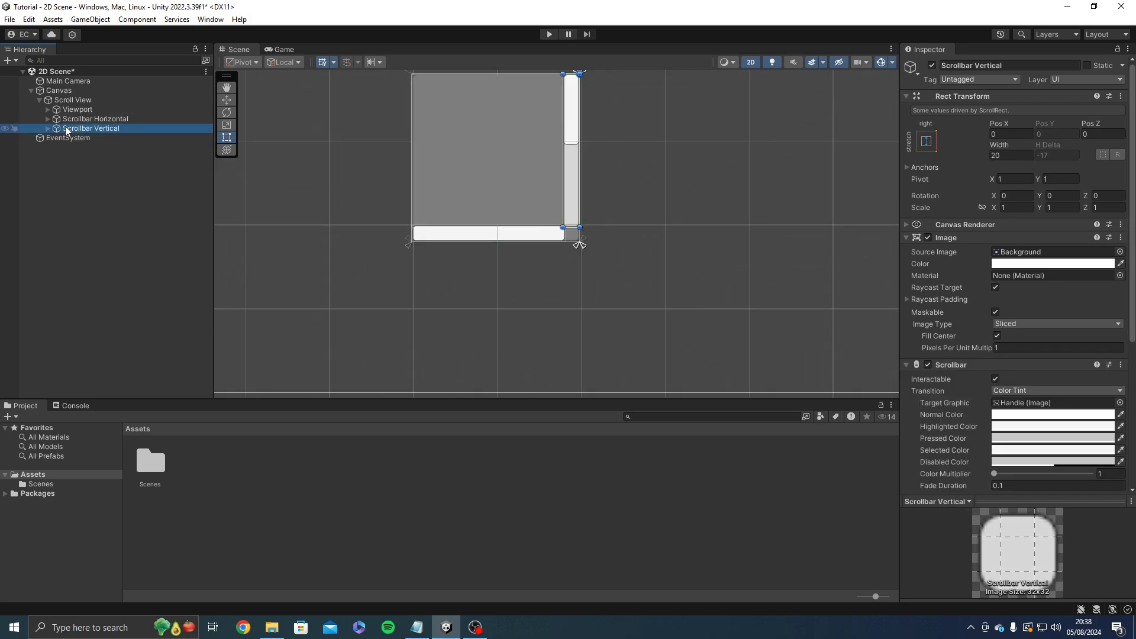
{"action": "middle_click_drag", "start_coordinate": [467, 216], "coordinate": [472, 229]}
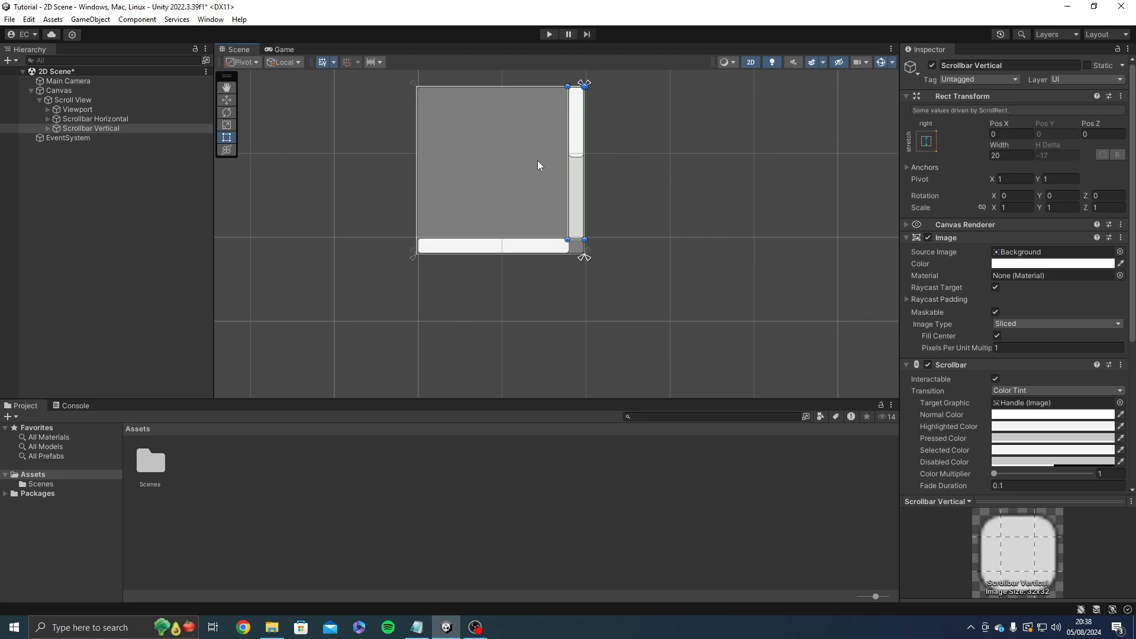
{"action": "scroll", "coordinate": [953, 332], "scroll_direction": "down", "scroll_amount": 4}
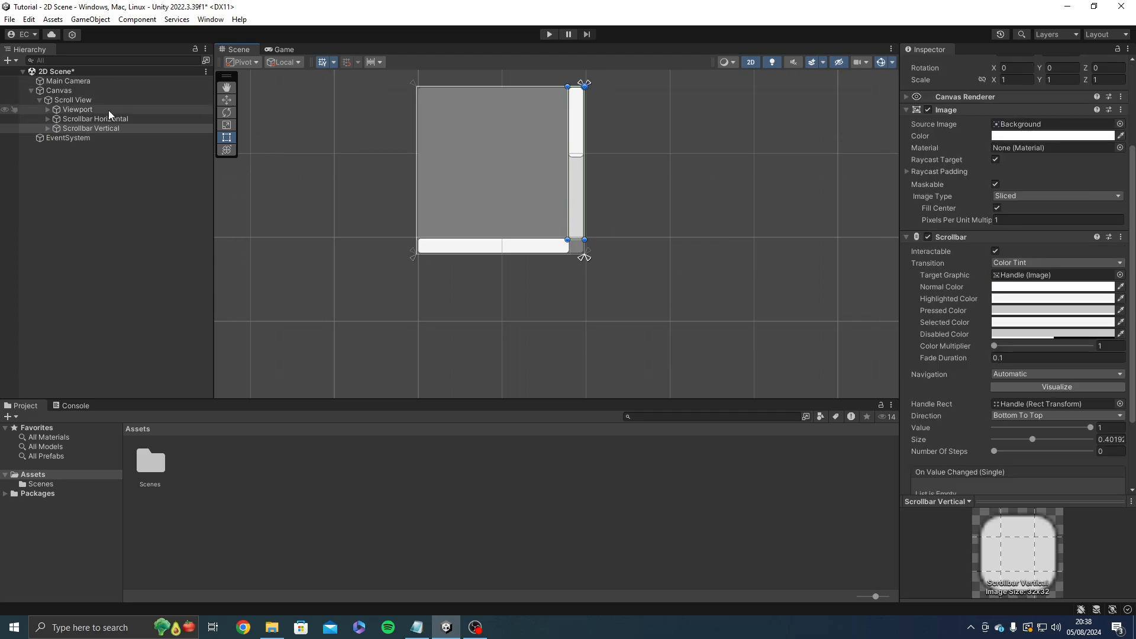
{"action": "scroll", "coordinate": [922, 309], "scroll_direction": "down", "scroll_amount": 2}
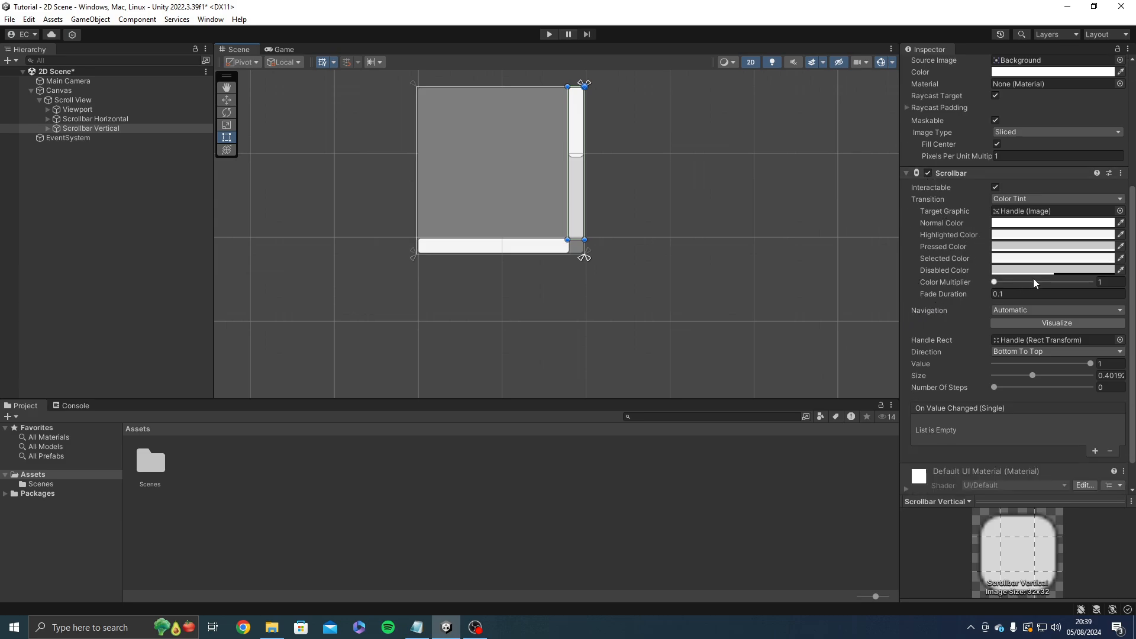
{"action": "scroll", "coordinate": [964, 302], "scroll_direction": "down", "scroll_amount": 2}
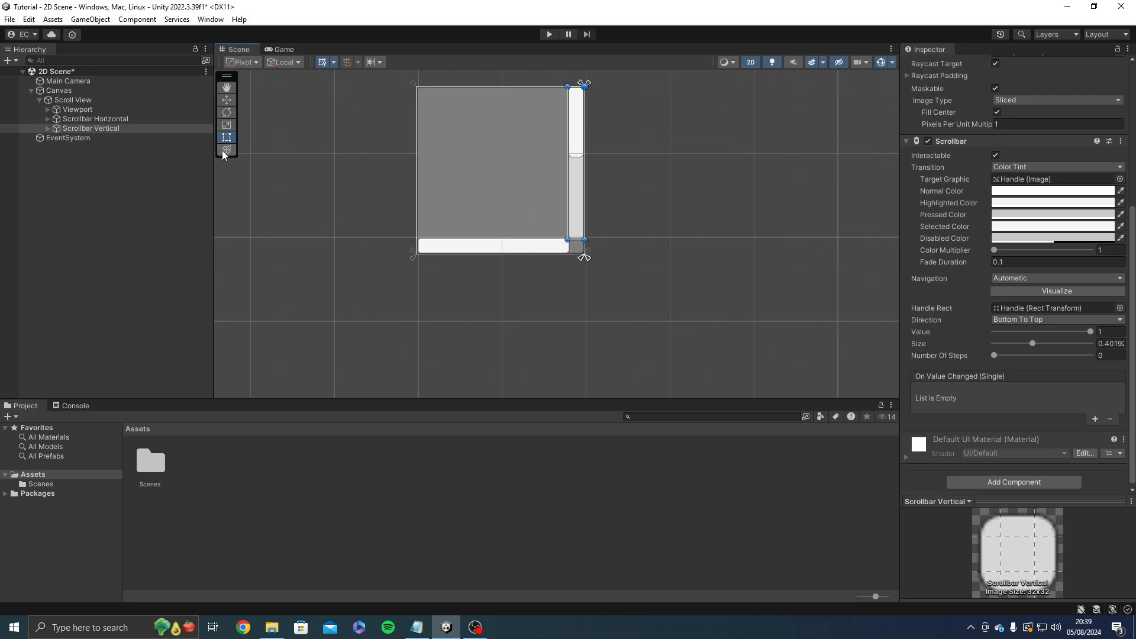
{"action": "left_click", "coordinate": [48, 128]}
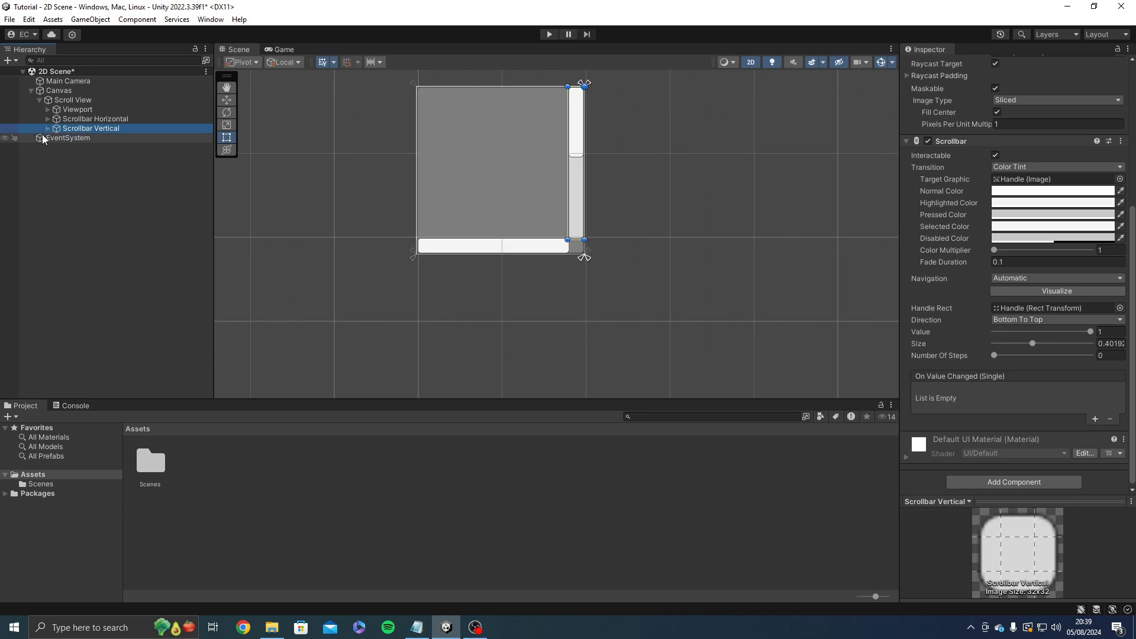
{"action": "left_click", "coordinate": [48, 128]}
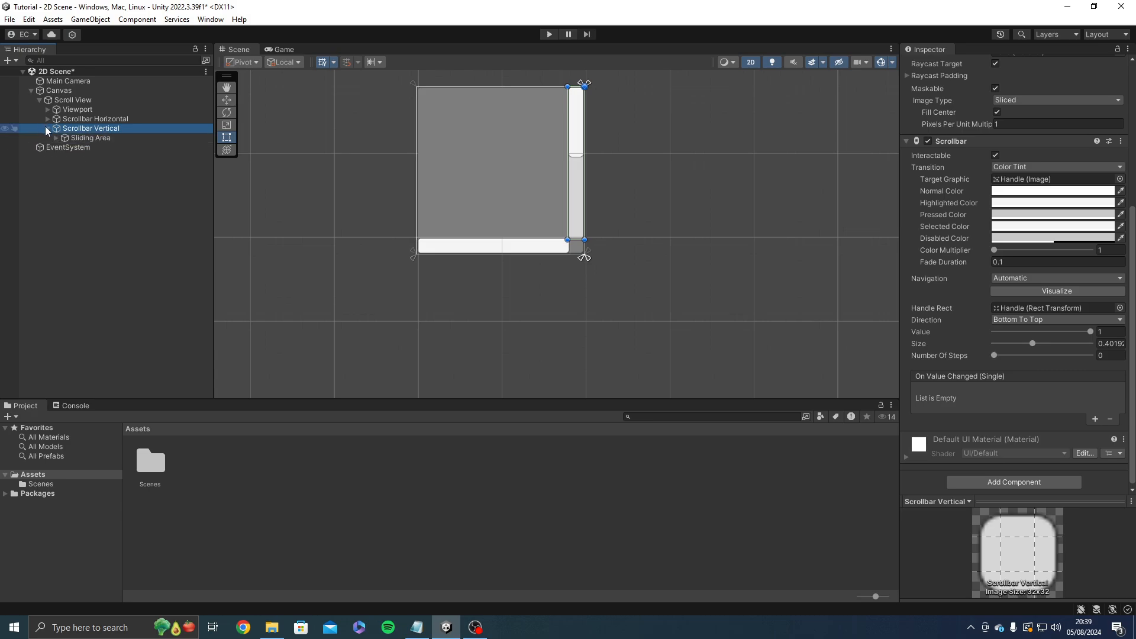
{"action": "left_click", "coordinate": [48, 128]}
Step: Try the Top To Bottom, Left To Right and Right To Left directions on Scrollbar Vertical, ending on Top To Bottom
{"action": "middle_click_drag", "start_coordinate": [672, 263], "coordinate": [666, 300]}
{"action": "scroll", "coordinate": [666, 300], "scroll_direction": "up", "scroll_amount": 1}
{"action": "scroll", "coordinate": [953, 297], "scroll_direction": "up", "scroll_amount": 3}
{"action": "scroll", "coordinate": [1024, 362], "scroll_direction": "down", "scroll_amount": 3}
{"action": "left_click", "coordinate": [1035, 319]}
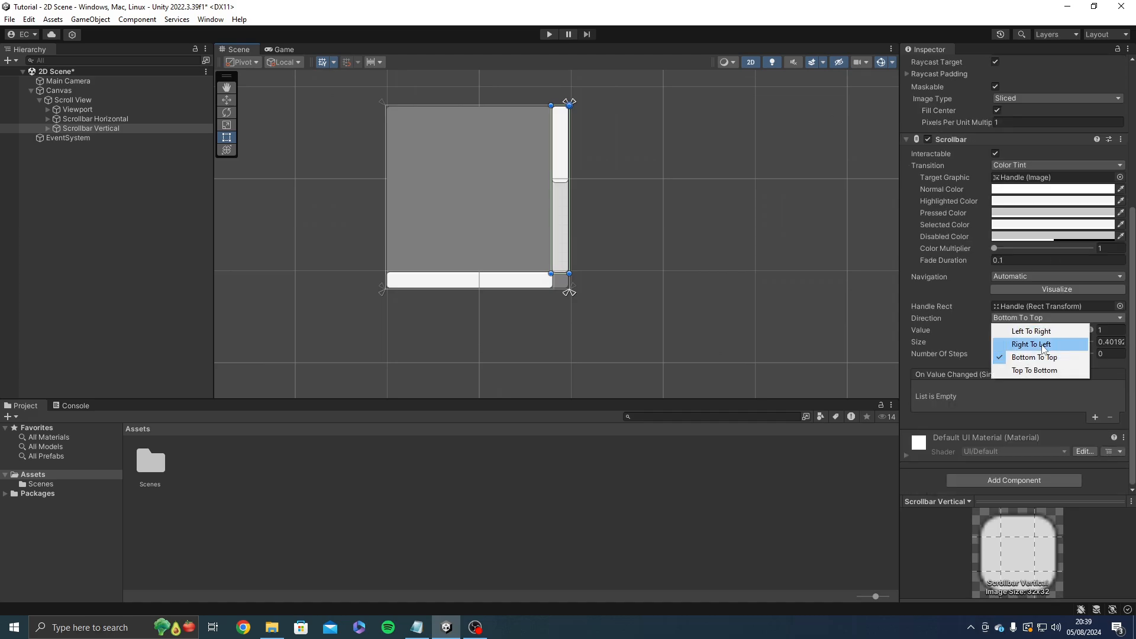
{"action": "left_click", "coordinate": [1034, 370]}
{"action": "left_click", "coordinate": [1014, 318]}
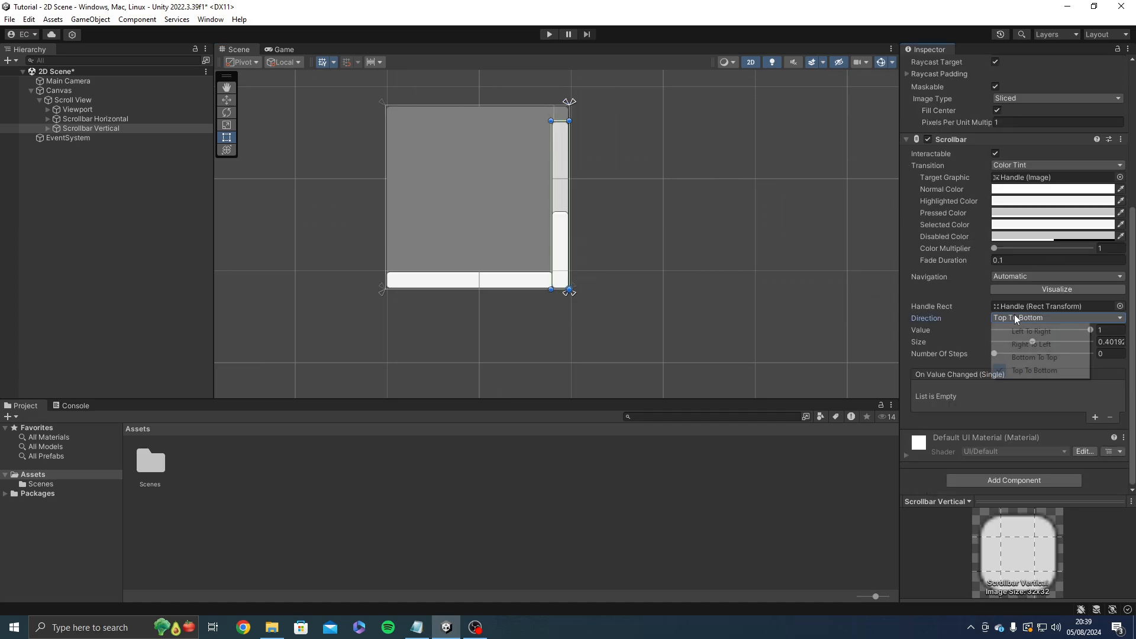
{"action": "left_click", "coordinate": [1026, 327]}
{"action": "left_click", "coordinate": [1032, 317]}
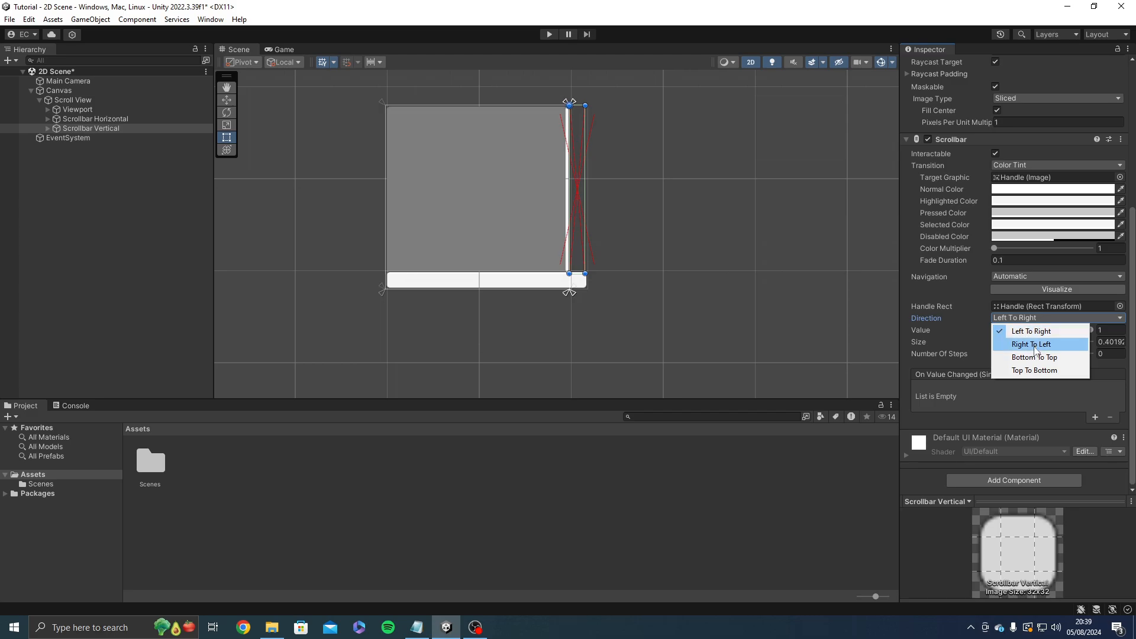
{"action": "left_click", "coordinate": [1030, 340]}
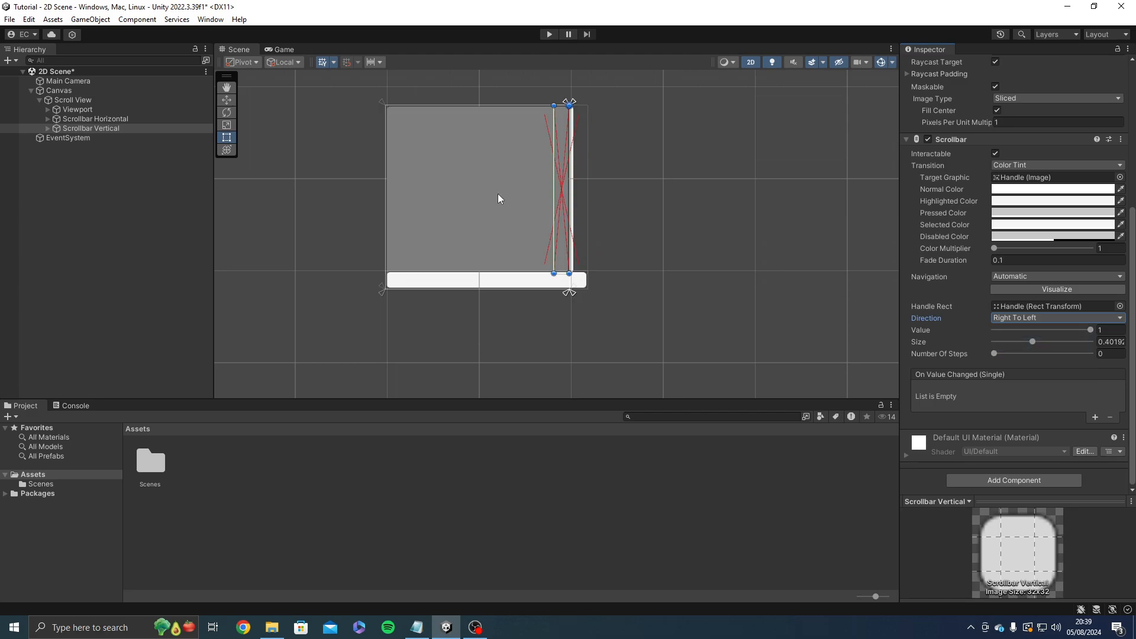
{"action": "left_click", "coordinate": [1007, 323]}
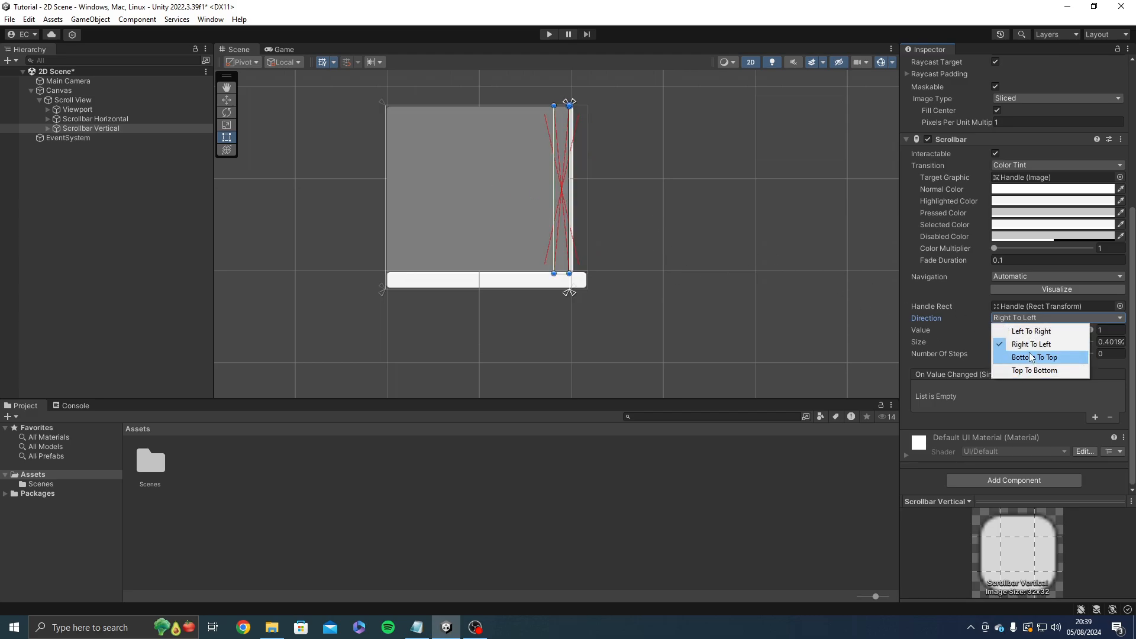
{"action": "left_click", "coordinate": [1051, 371]}
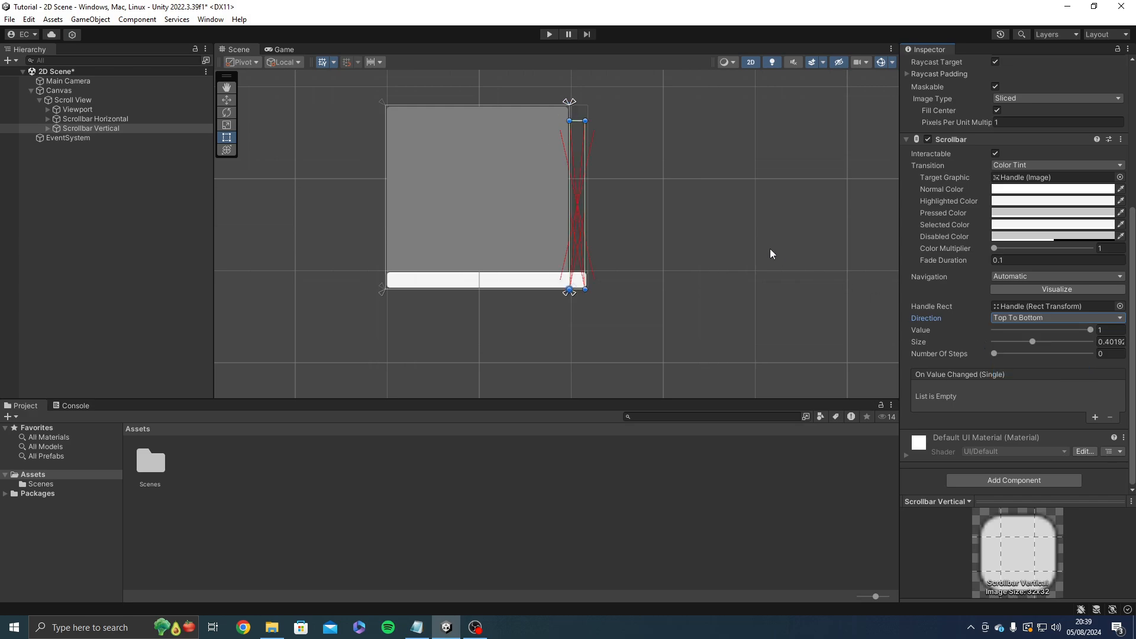
{"action": "left_click", "coordinate": [1090, 329]}
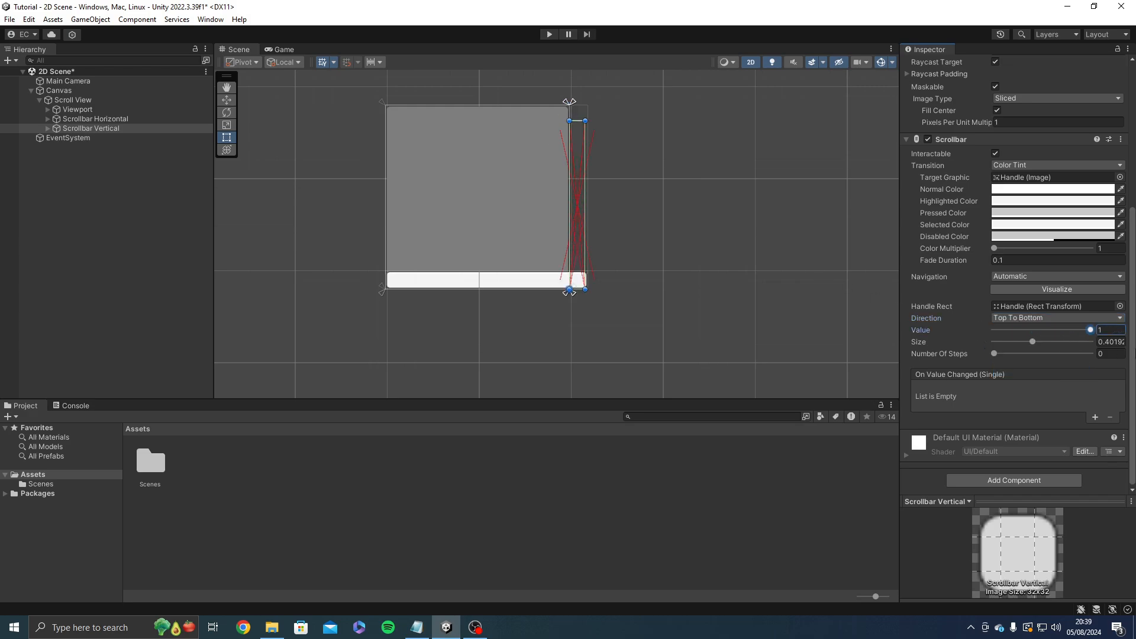
{"action": "middle_click_drag", "start_coordinate": [760, 242], "coordinate": [769, 287]}
Step: Undo the direction changes made to Scrollbar Vertical
{"action": "key", "text": "ctrl+z"}
{"action": "key", "text": "ctrl+z"}
{"action": "key", "text": "ctrl+z"}
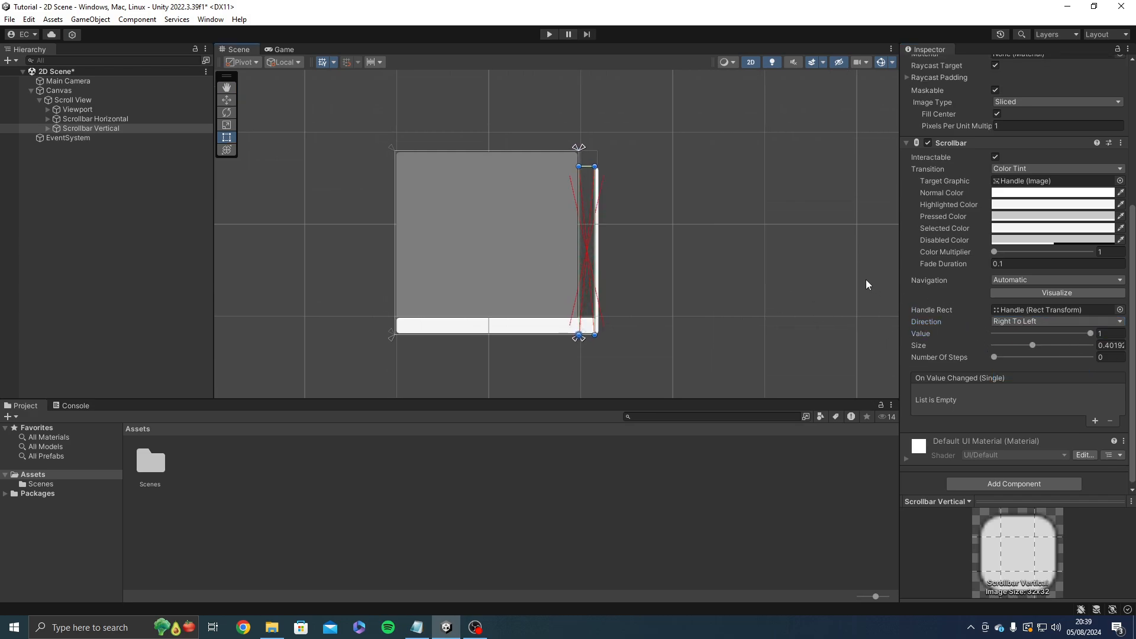
{"action": "key", "text": "ctrl+z"}
{"action": "key", "text": "ctrl+z"}
{"action": "key", "text": "ctrl+z"}
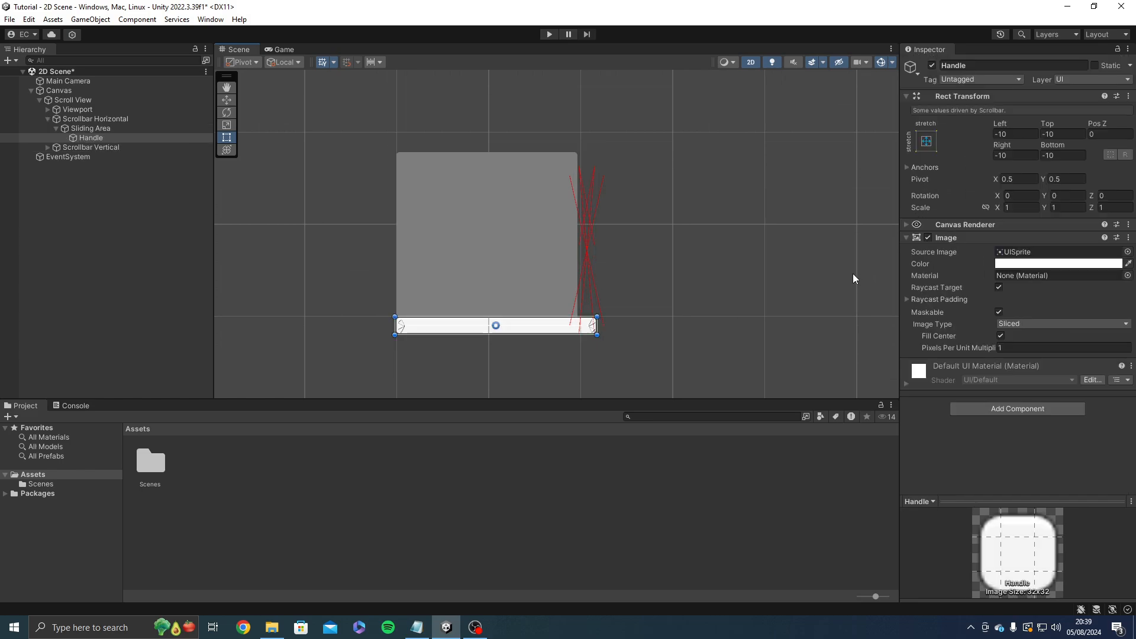
Step: Delete the existing Scroll View, add a new UI Scroll View under Canvas, and expand its children
{"action": "left_click", "coordinate": [73, 100]}
{"action": "key", "text": "Delete"}
{"action": "right_click", "coordinate": [50, 81]}
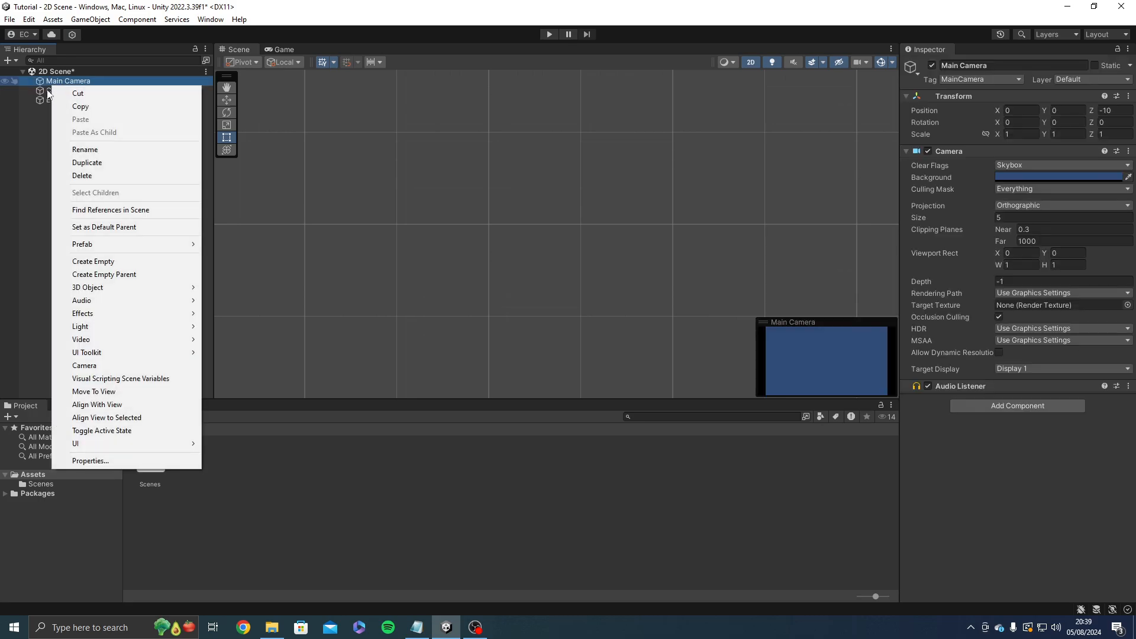
{"action": "right_click", "coordinate": [51, 90]}
{"action": "mouse_move", "coordinate": [130, 448]}
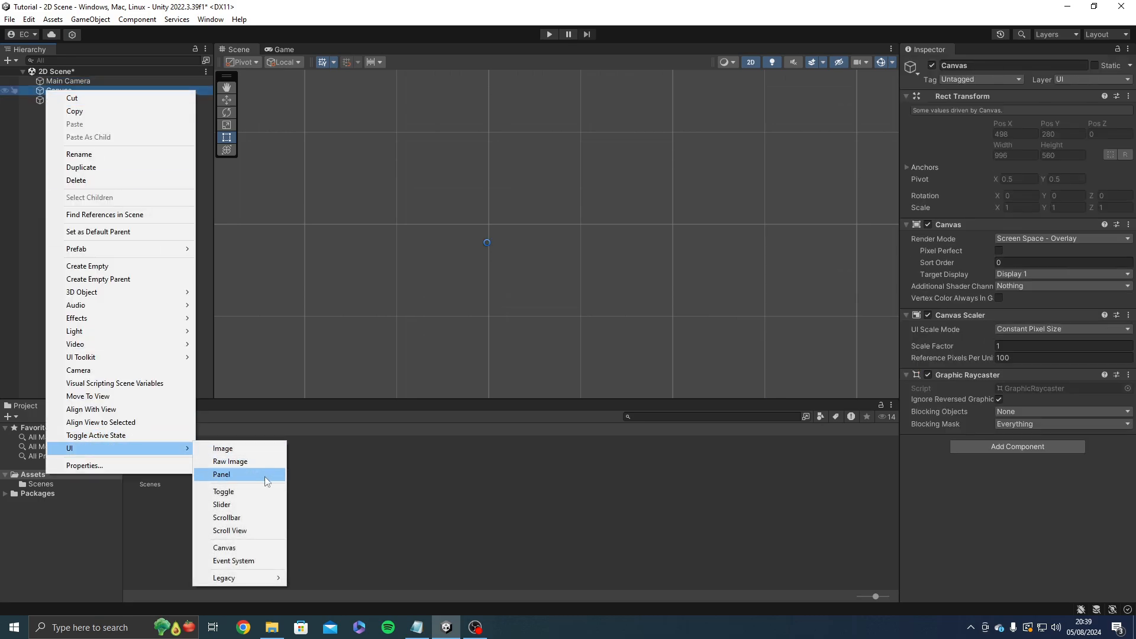
{"action": "left_click", "coordinate": [252, 531]}
{"action": "left_click", "coordinate": [38, 101]}
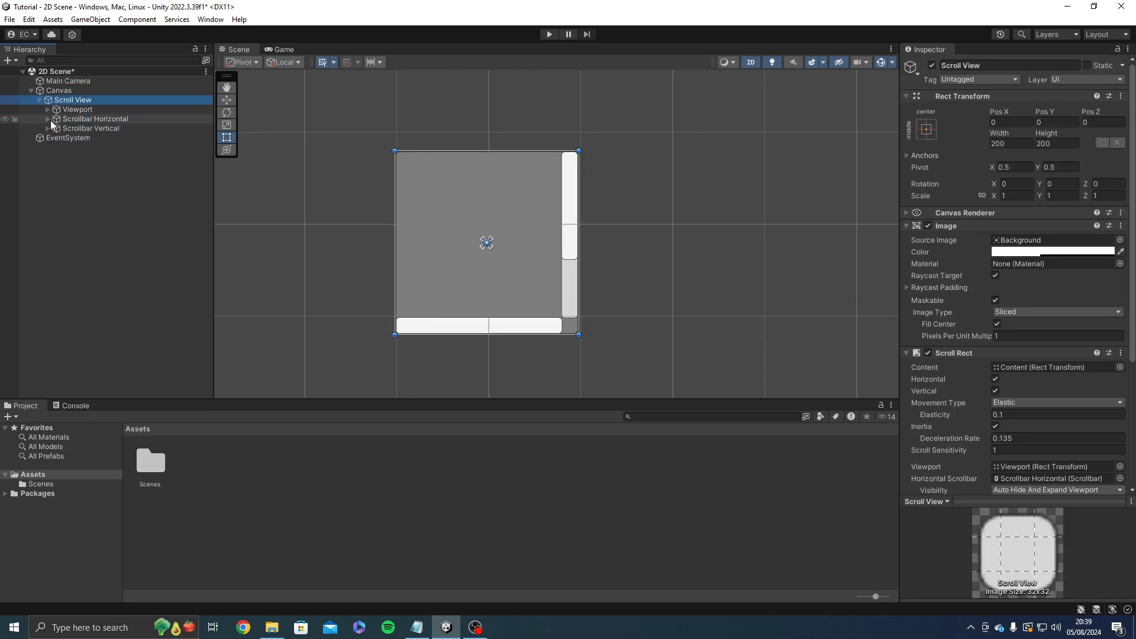
Step: Check the Sliding Area child of Scrollbar Vertical and bring up the Scrollbar component settings of Scrollbar Vertical
{"action": "left_click", "coordinate": [71, 119]}
{"action": "left_click", "coordinate": [48, 128]}
{"action": "left_click", "coordinate": [81, 137]}
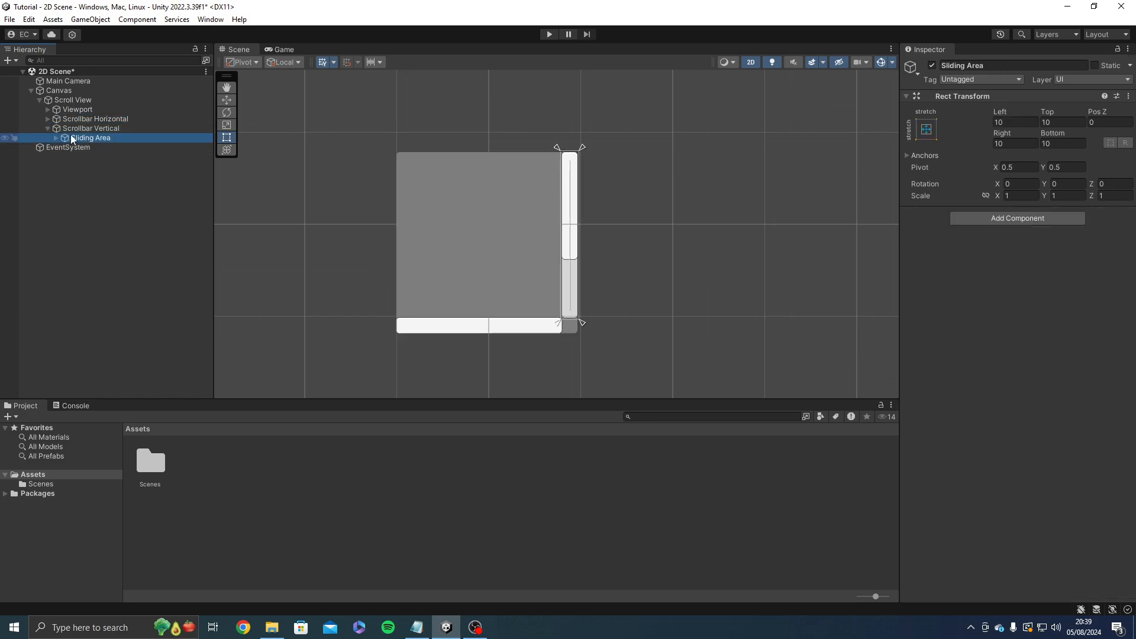
{"action": "left_click", "coordinate": [73, 128]}
{"action": "left_click", "coordinate": [48, 129]}
{"action": "scroll", "coordinate": [1086, 304], "scroll_direction": "down", "scroll_amount": 5}
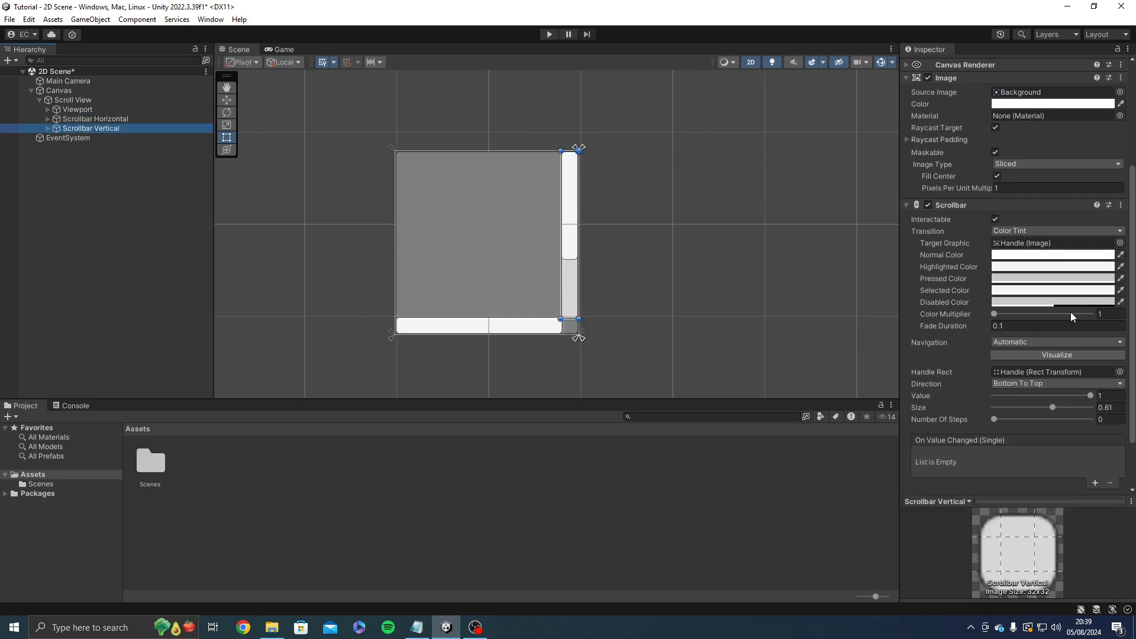
Step: Try a Size of 1 on Scrollbar Vertical and undo the change
{"action": "left_click_drag", "start_coordinate": [1087, 395], "coordinate": [1127, 386]}
{"action": "scroll", "coordinate": [1071, 384], "scroll_direction": "down", "scroll_amount": 1}
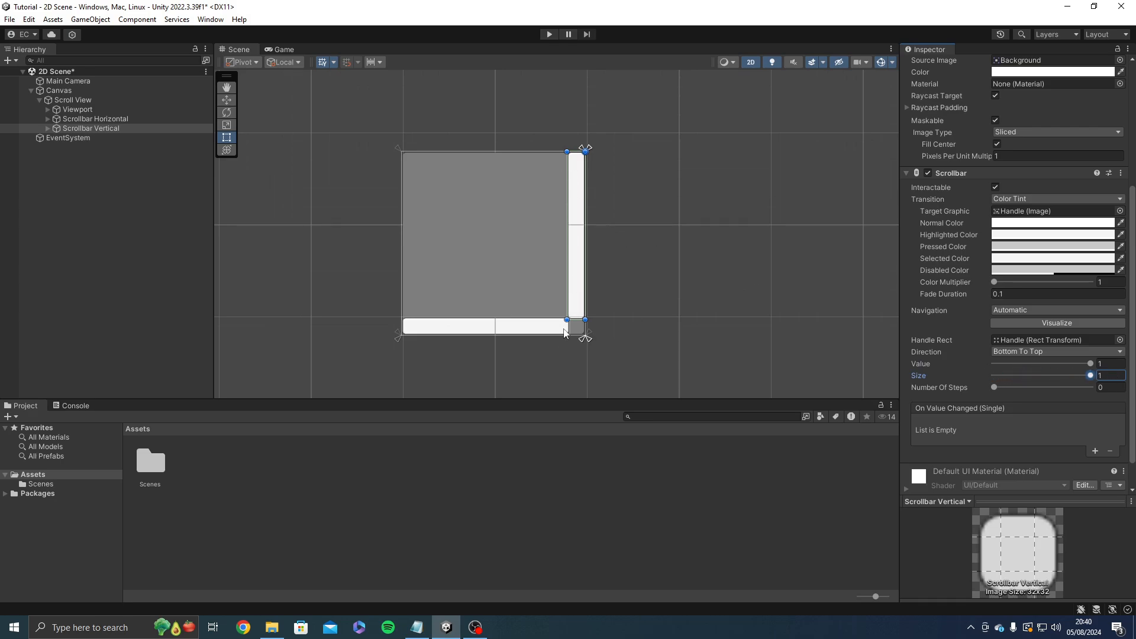
{"action": "middle_click_drag", "start_coordinate": [710, 238], "coordinate": [705, 254]}
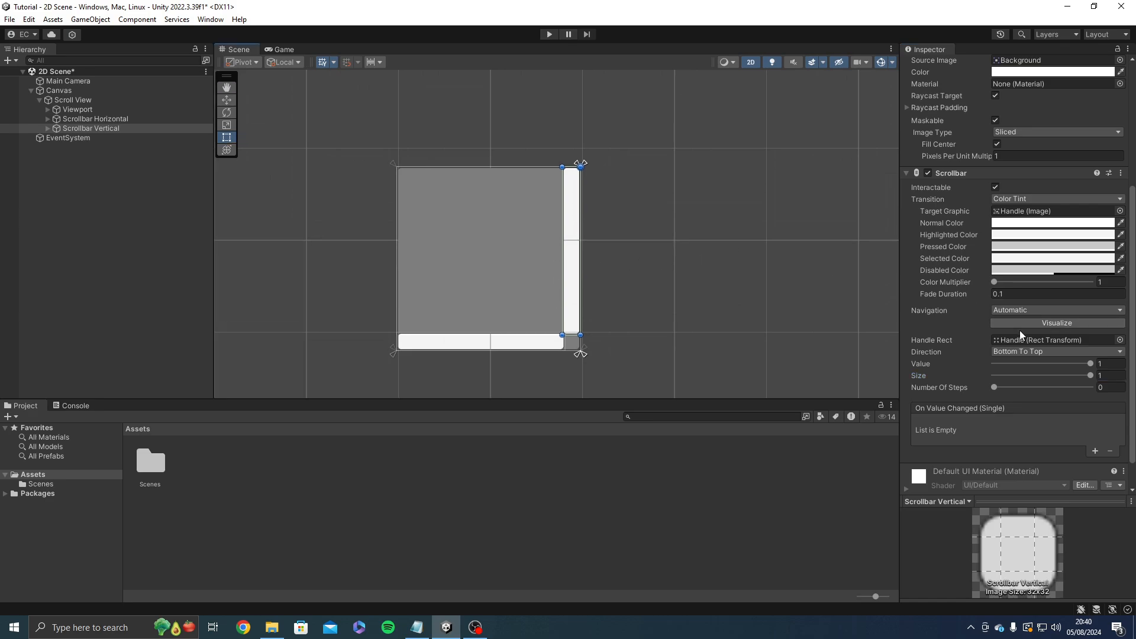
{"action": "key", "text": "ctrl+z"}
Step: Set Number Of Steps to 7 on Scrollbar Vertical and test moving the scrollbar handle in Play mode
{"action": "left_click_drag", "start_coordinate": [992, 387], "coordinate": [1053, 400]}
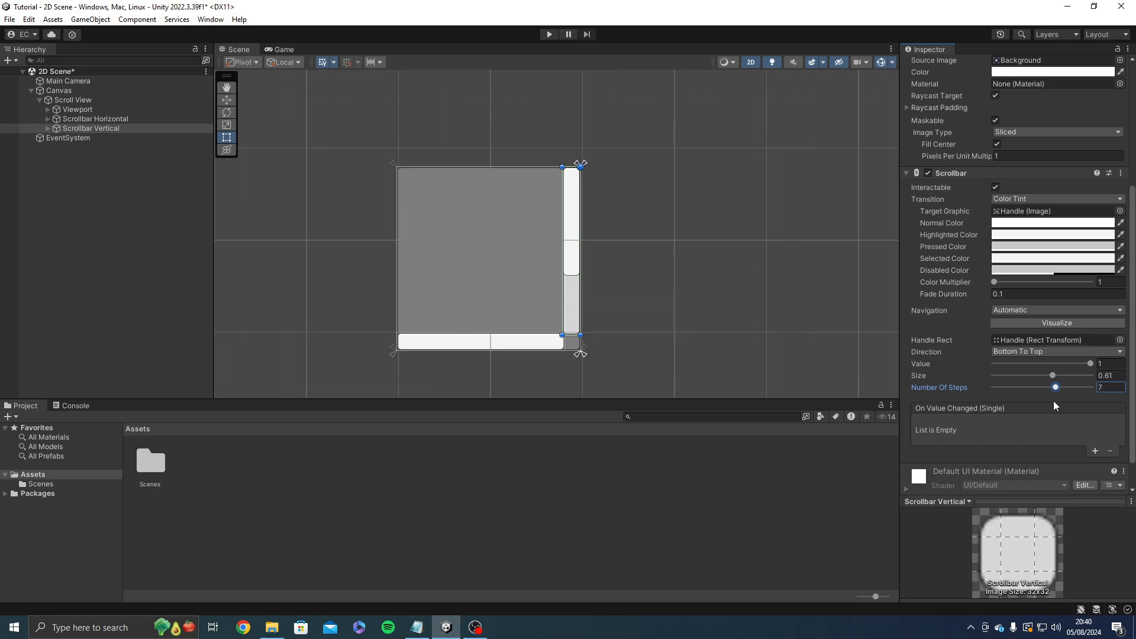
{"action": "left_click", "coordinate": [550, 33]}
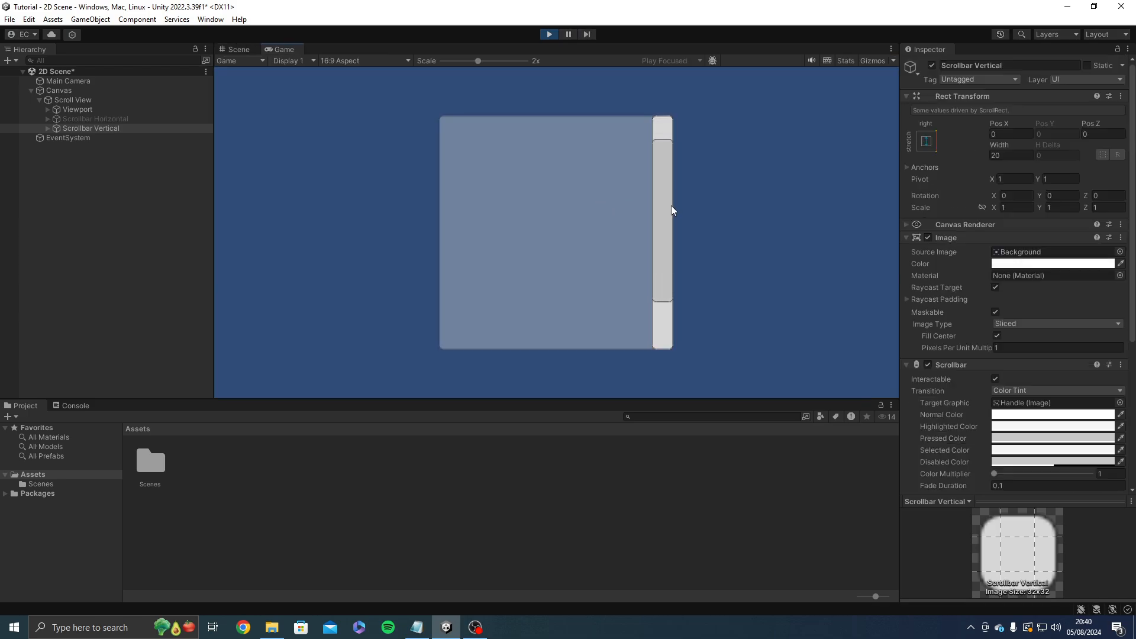
{"action": "left_click_drag", "start_coordinate": [671, 205], "coordinate": [659, 165]}
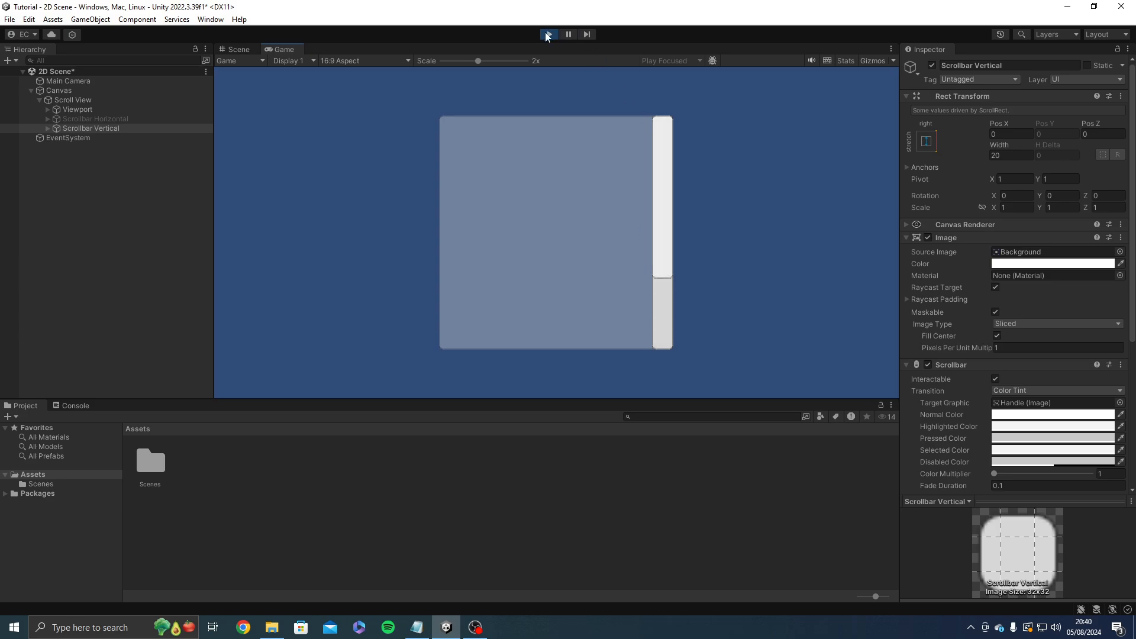
{"action": "left_click", "coordinate": [549, 35]}
Step: Set Number Of Steps on Scrollbar Vertical to 0 and test the handle movement in Play mode
{"action": "scroll", "coordinate": [1073, 459], "scroll_direction": "down", "scroll_amount": 3}
{"action": "left_click", "coordinate": [1036, 449]}
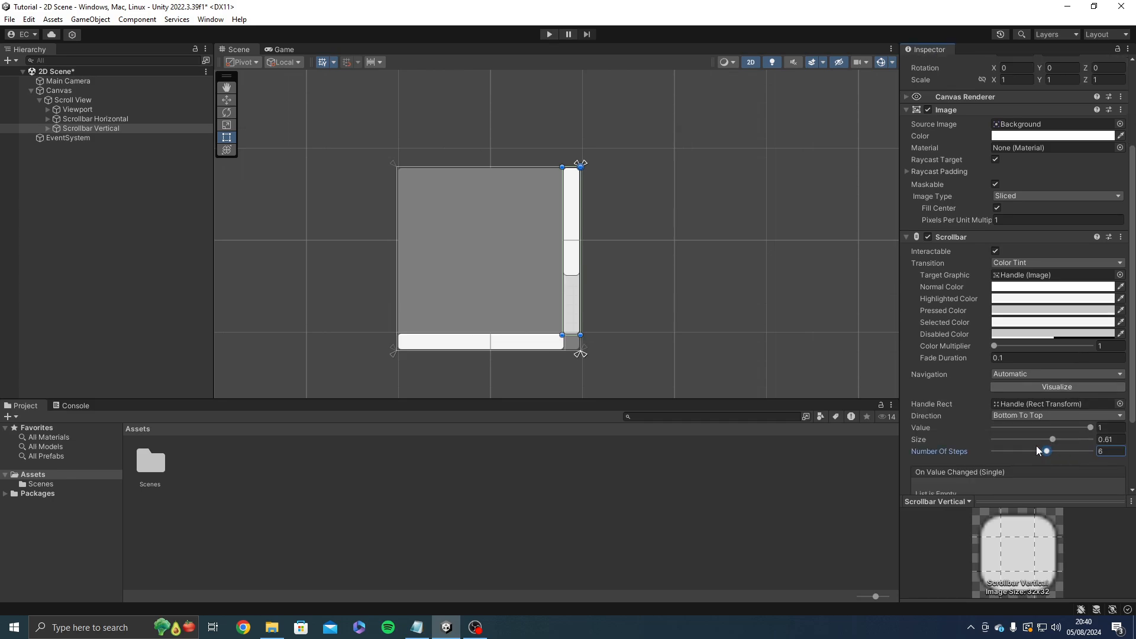
{"action": "left_click_drag", "start_coordinate": [1036, 450], "coordinate": [991, 451]}
{"action": "left_click", "coordinate": [548, 34]}
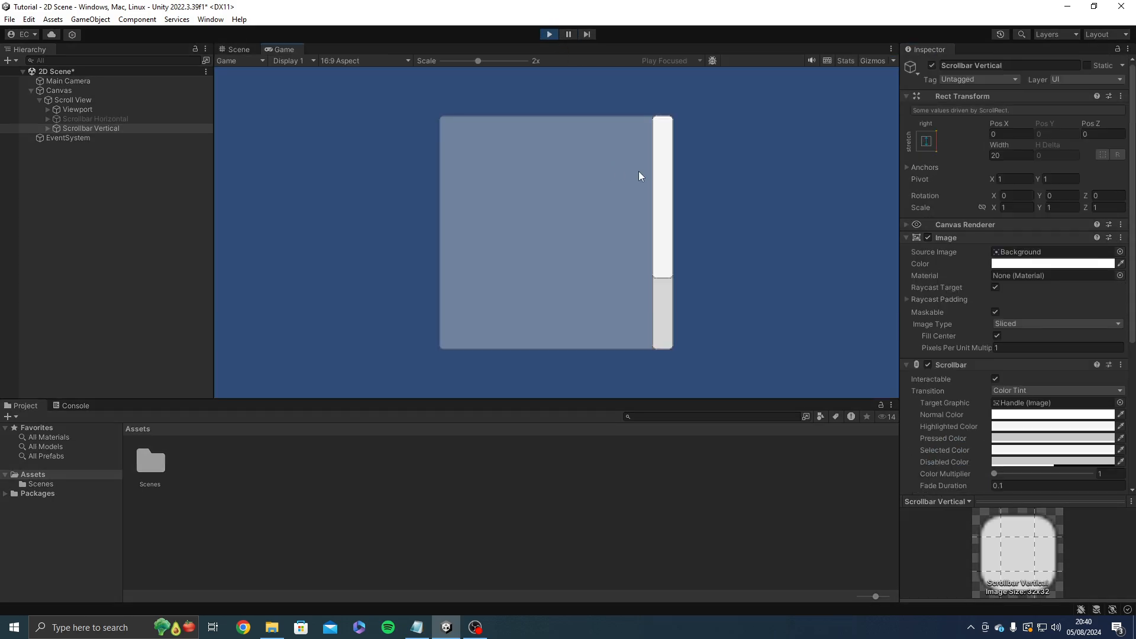
{"action": "left_click_drag", "start_coordinate": [659, 155], "coordinate": [659, 174]}
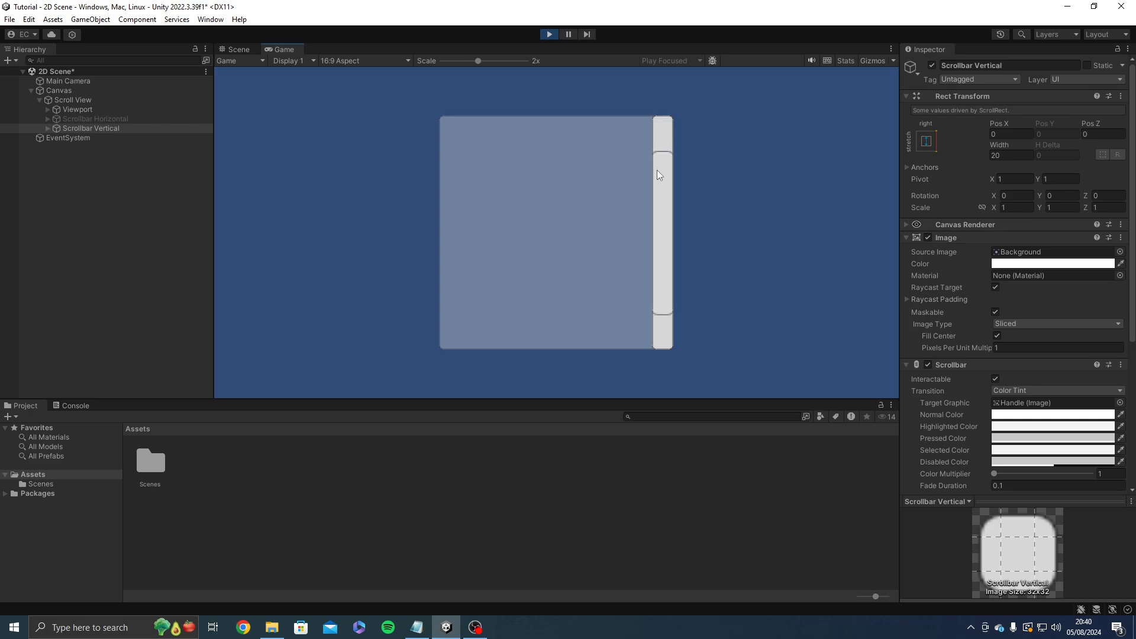
{"action": "left_click", "coordinate": [548, 34]}
Step: Review the remaining Scrollbar Vertical settings and the Scroll Rect component of Scroll View, and expand Viewport to show Content
{"action": "scroll", "coordinate": [924, 393], "scroll_direction": "down", "scroll_amount": 4}
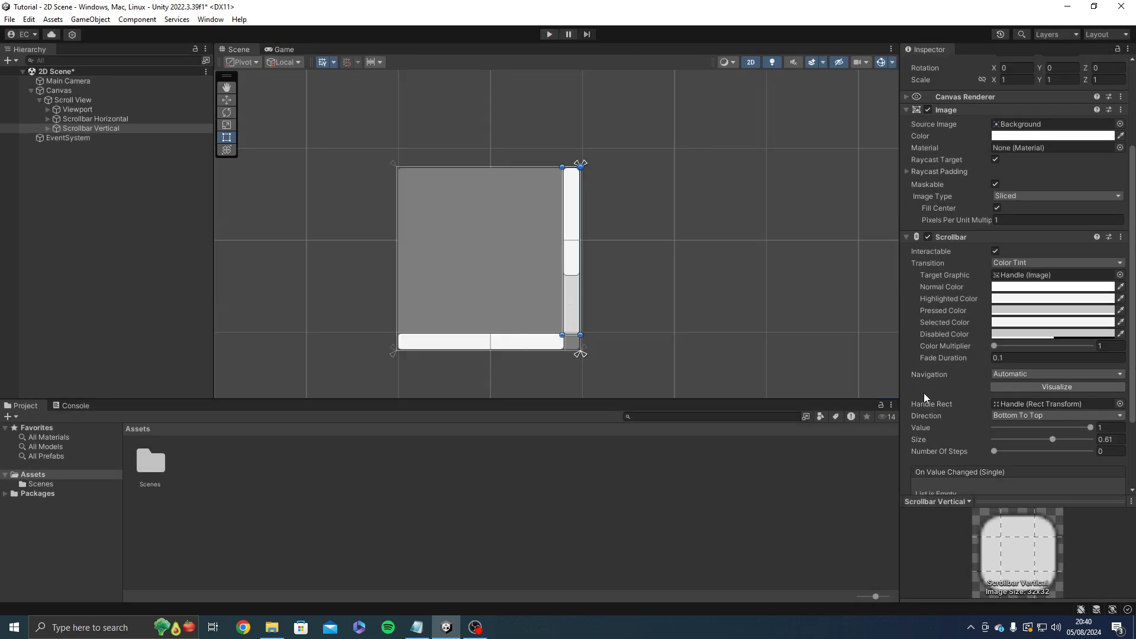
{"action": "scroll", "coordinate": [924, 393], "scroll_direction": "down", "scroll_amount": 3}
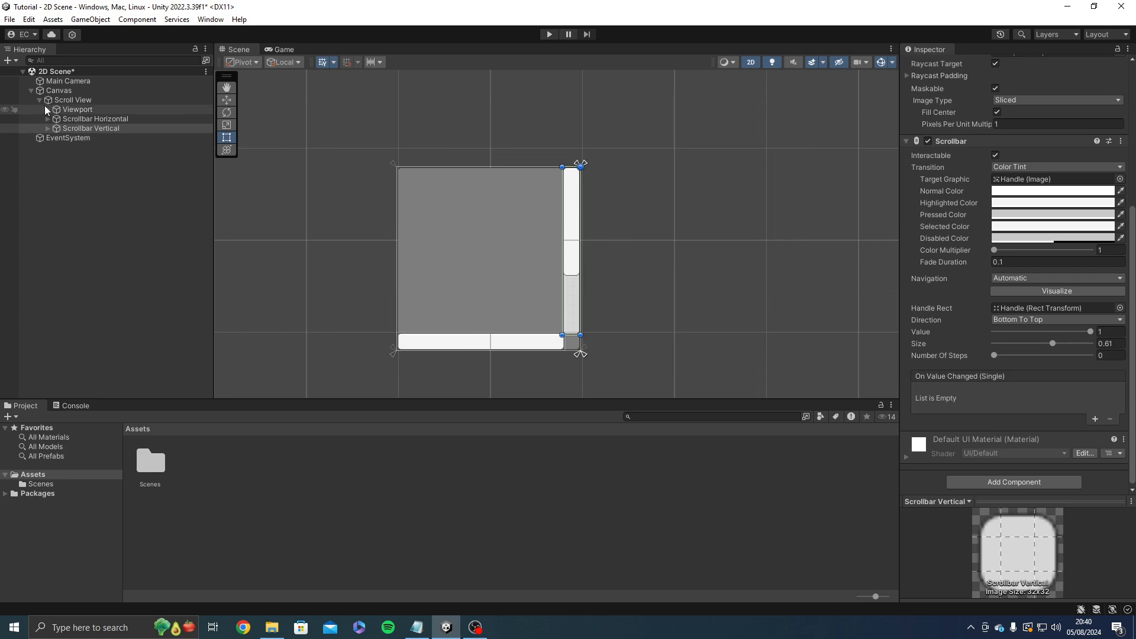
{"action": "left_click", "coordinate": [68, 101]}
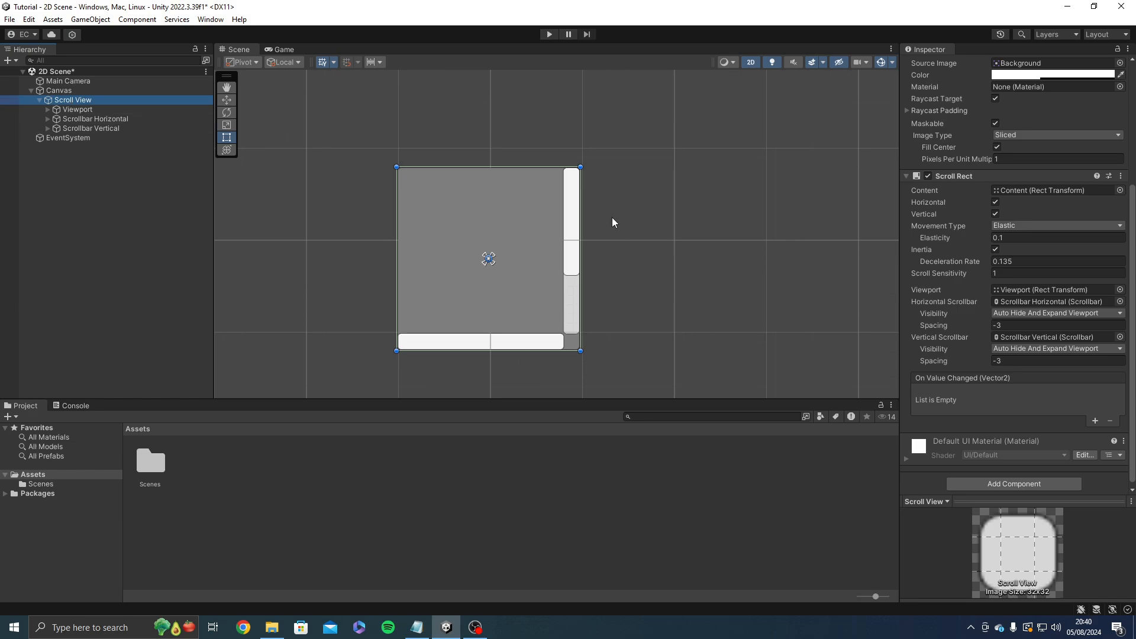
{"action": "scroll", "coordinate": [930, 240], "scroll_direction": "up", "scroll_amount": 4}
{"action": "scroll", "coordinate": [957, 205], "scroll_direction": "down", "scroll_amount": 2}
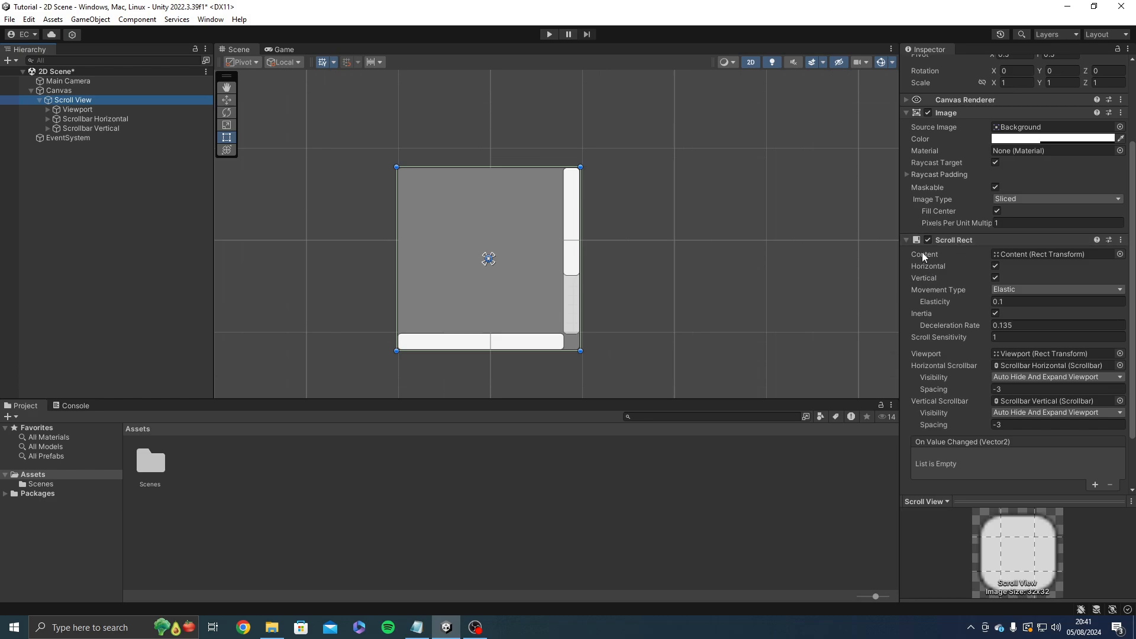
{"action": "left_click", "coordinate": [48, 110]}
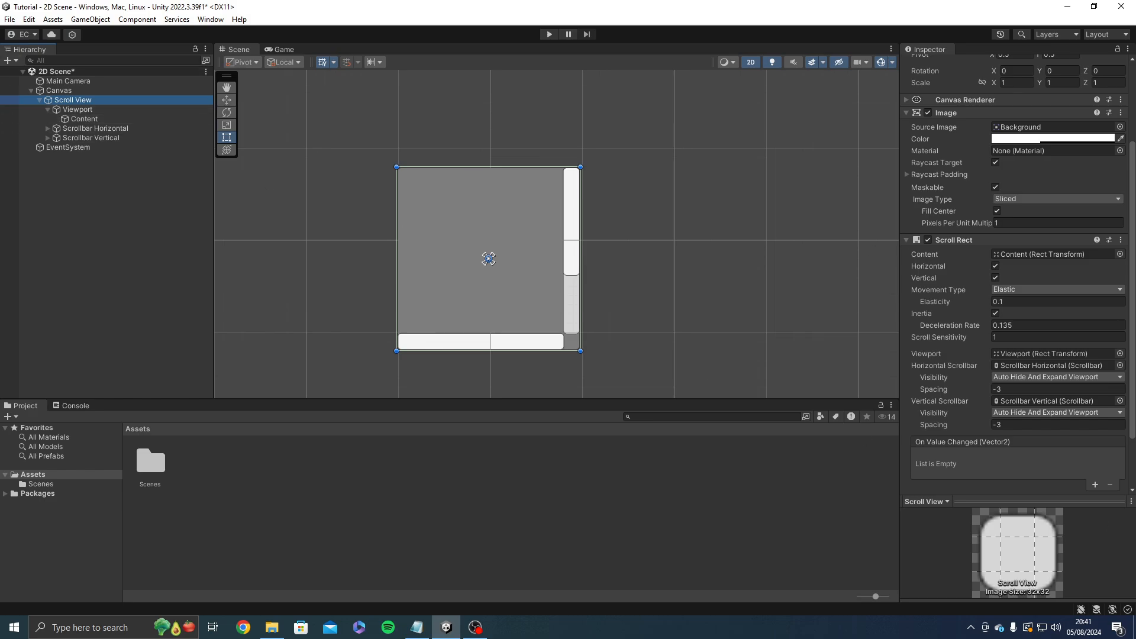
Step: Turn off Horizontal in Scroll View's Scroll Rect while keeping Vertical on, and check the result in Play mode
{"action": "left_click", "coordinate": [995, 278]}
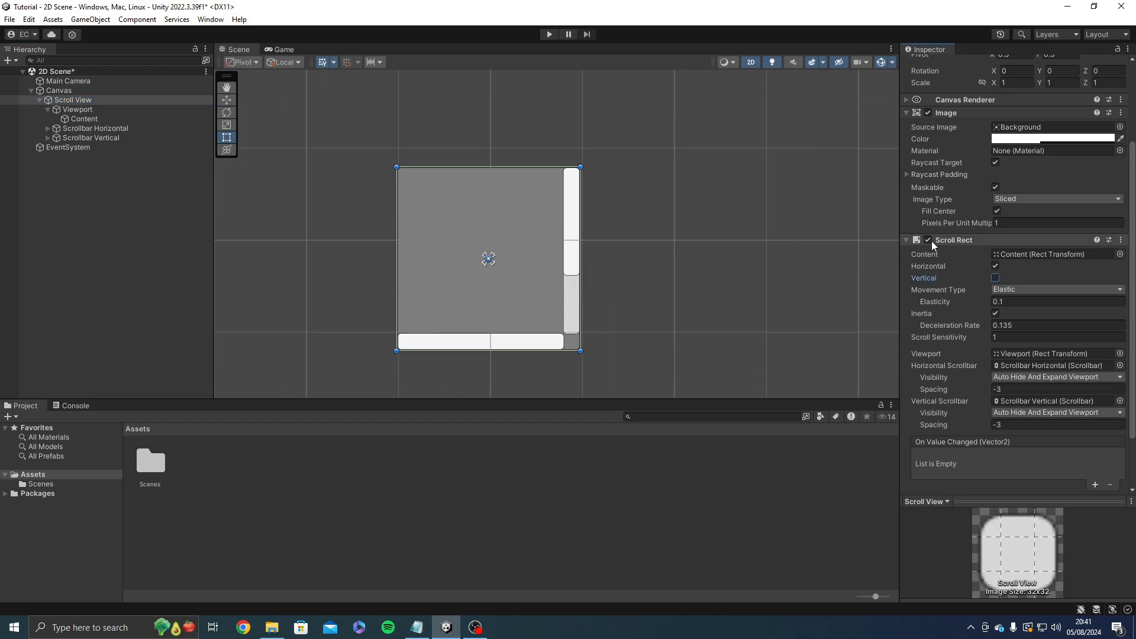
{"action": "left_click", "coordinate": [995, 267]}
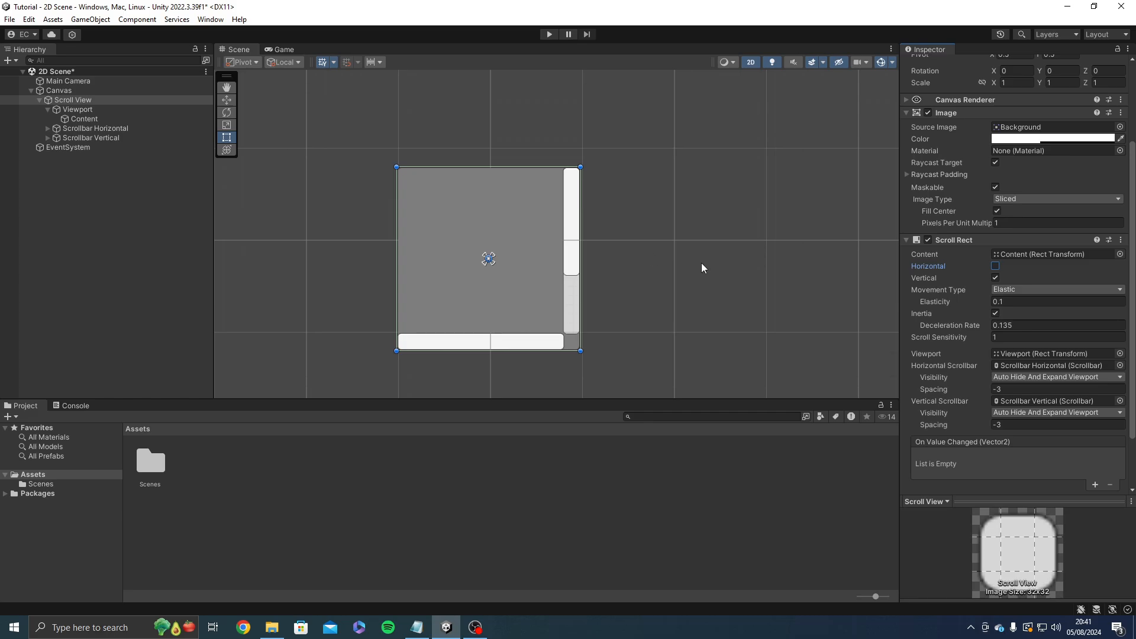
{"action": "left_click", "coordinate": [548, 33]}
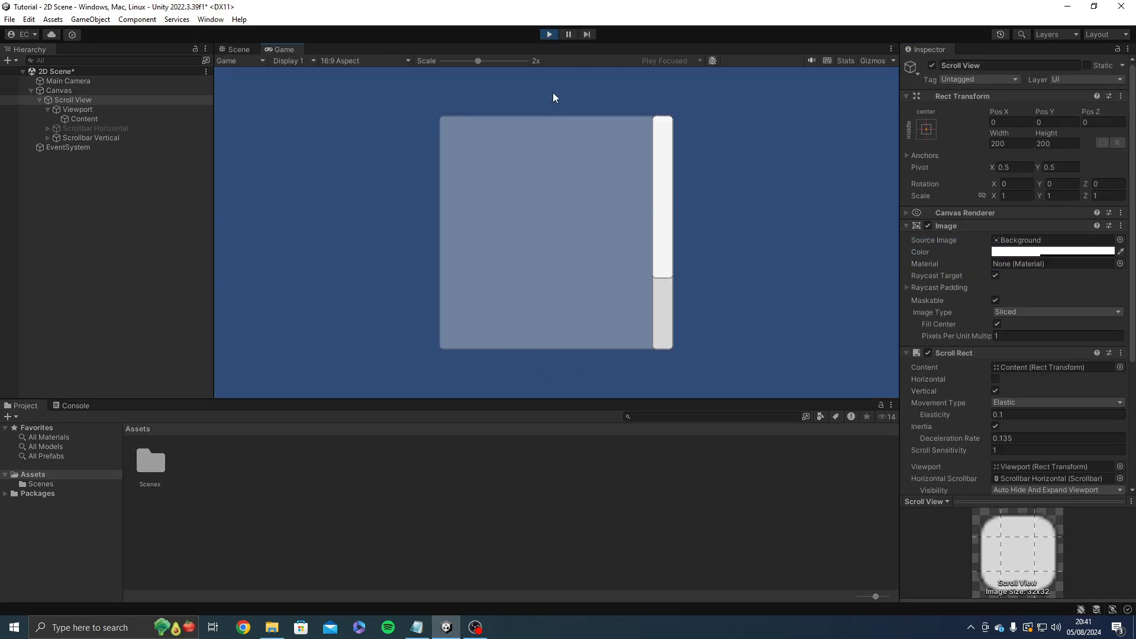
{"action": "left_click", "coordinate": [549, 34]}
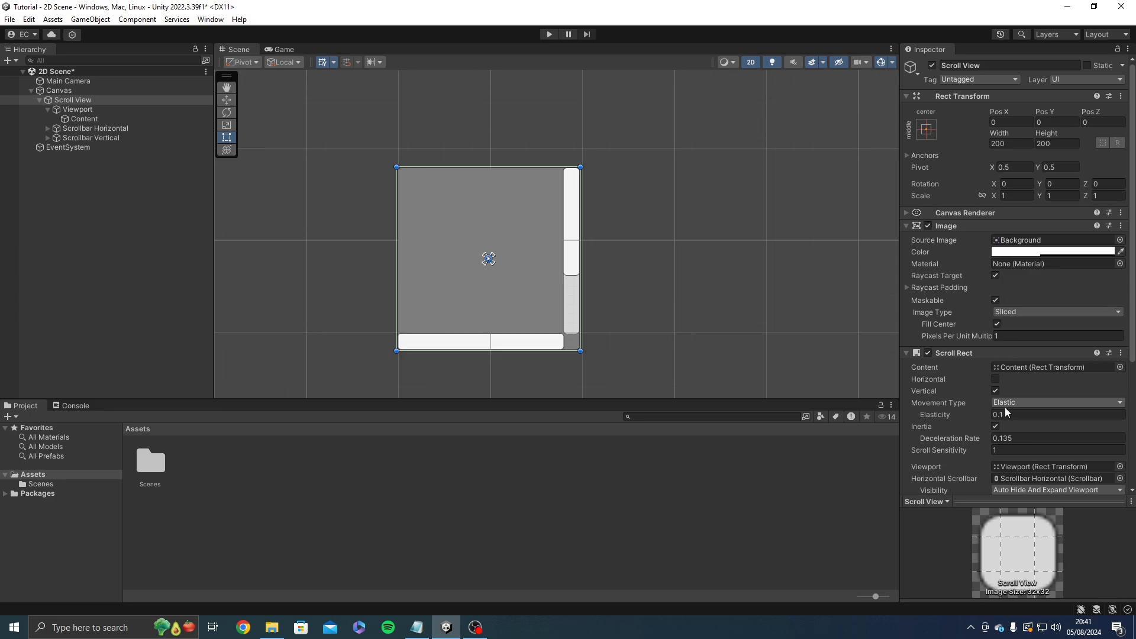
Step: Switch Scroll View to Horizontal on and Vertical off, test the scrollbar in Play mode, and check it in the Scene view
{"action": "left_click", "coordinate": [995, 390]}
{"action": "left_click", "coordinate": [995, 378]}
{"action": "left_click", "coordinate": [551, 34]}
{"action": "mouse_move", "coordinate": [662, 207]}
{"action": "left_mouse_down"}
{"action": "mouse_move", "coordinate": [660, 310]}
{"action": "mouse_move", "coordinate": [665, 126]}
{"action": "mouse_move", "coordinate": [699, 271]}
{"action": "mouse_move", "coordinate": [680, 204]}
{"action": "left_mouse_up"}
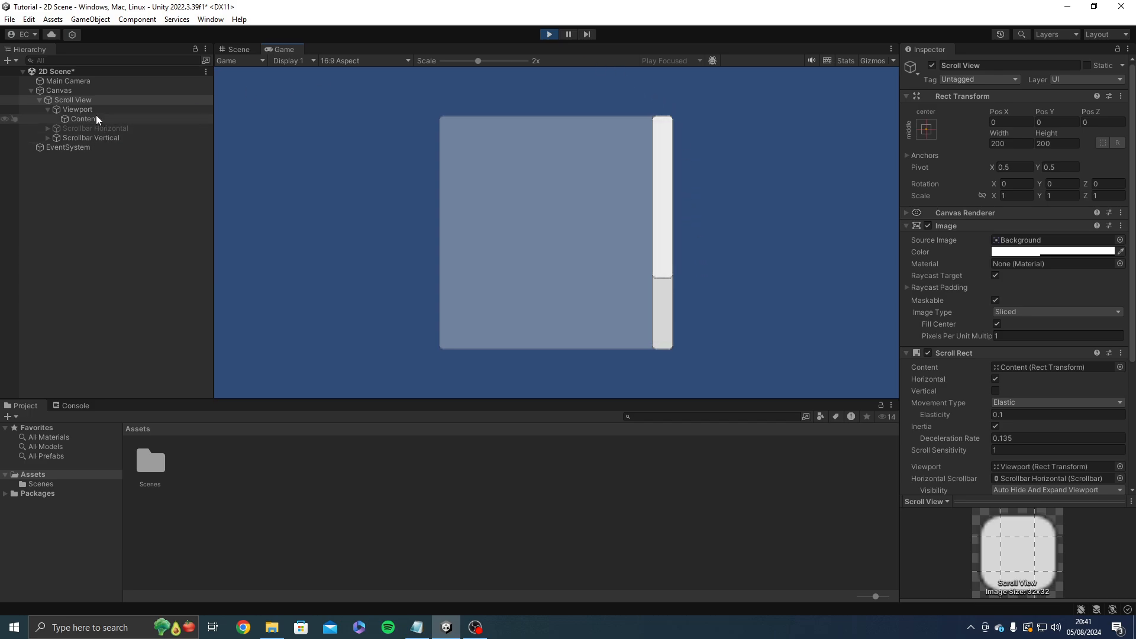
{"action": "left_click", "coordinate": [238, 50]}
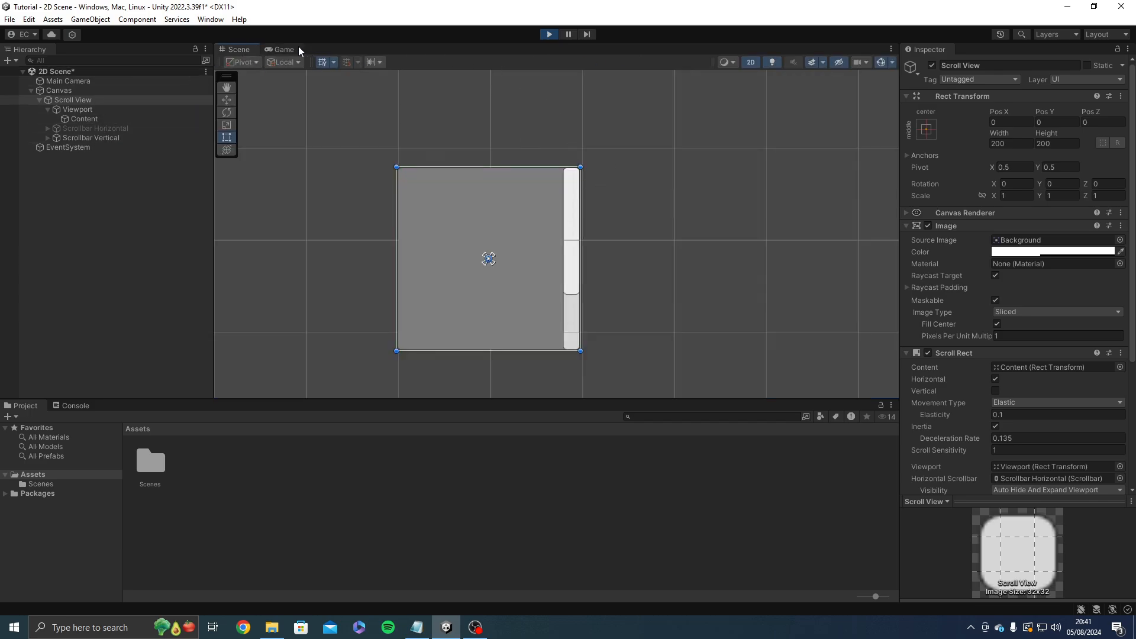
{"action": "left_click_drag", "start_coordinate": [298, 49], "coordinate": [850, 203]}
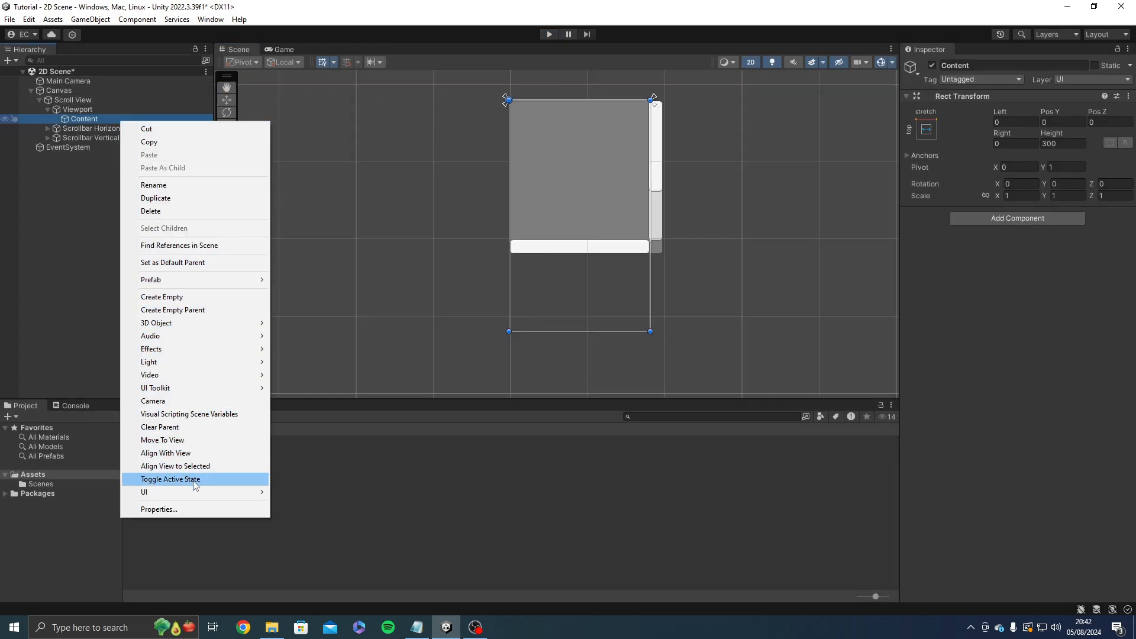
Step: Add a red UI Image under Content and place it at about X -32, Y -43
{"action": "mouse_move", "coordinate": [207, 492]}
{"action": "left_click", "coordinate": [296, 491]}
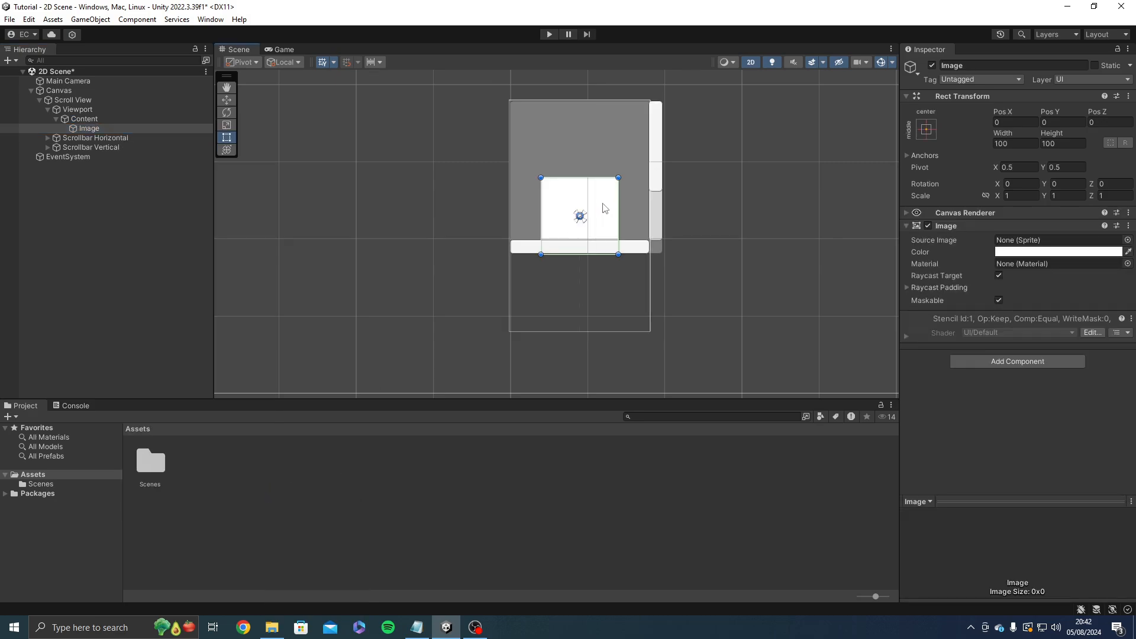
{"action": "left_click", "coordinate": [1037, 255]}
{"action": "left_click", "coordinate": [1075, 309]}
{"action": "left_click", "coordinate": [1127, 239]}
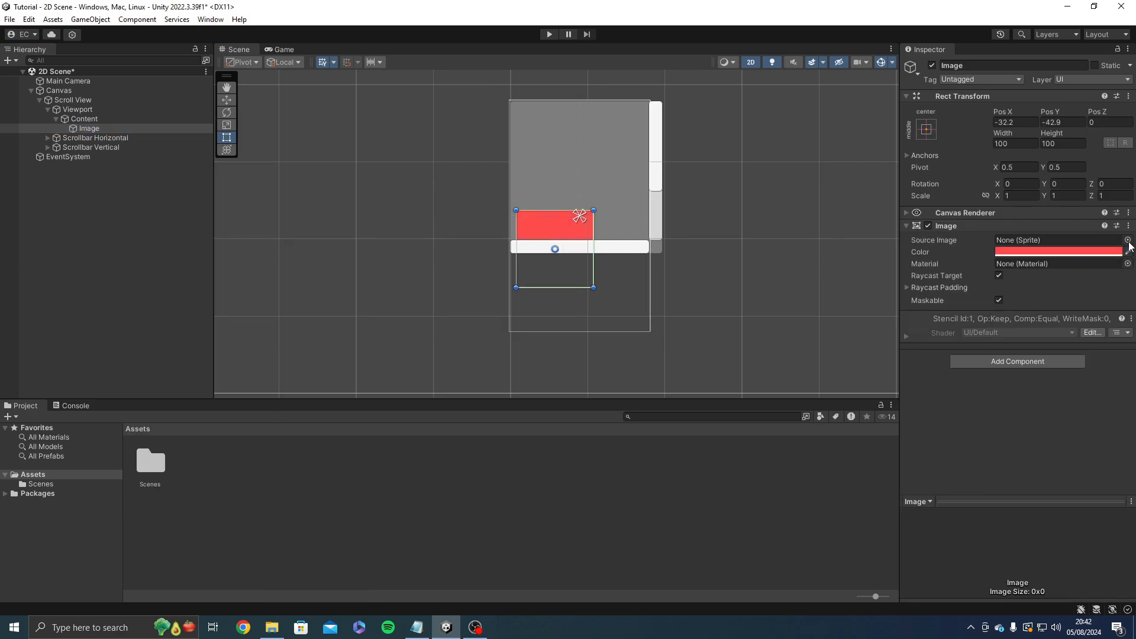
Step: Test scrolling the red Image with the vertical scrollbar in Play mode
{"action": "left_click", "coordinate": [549, 33]}
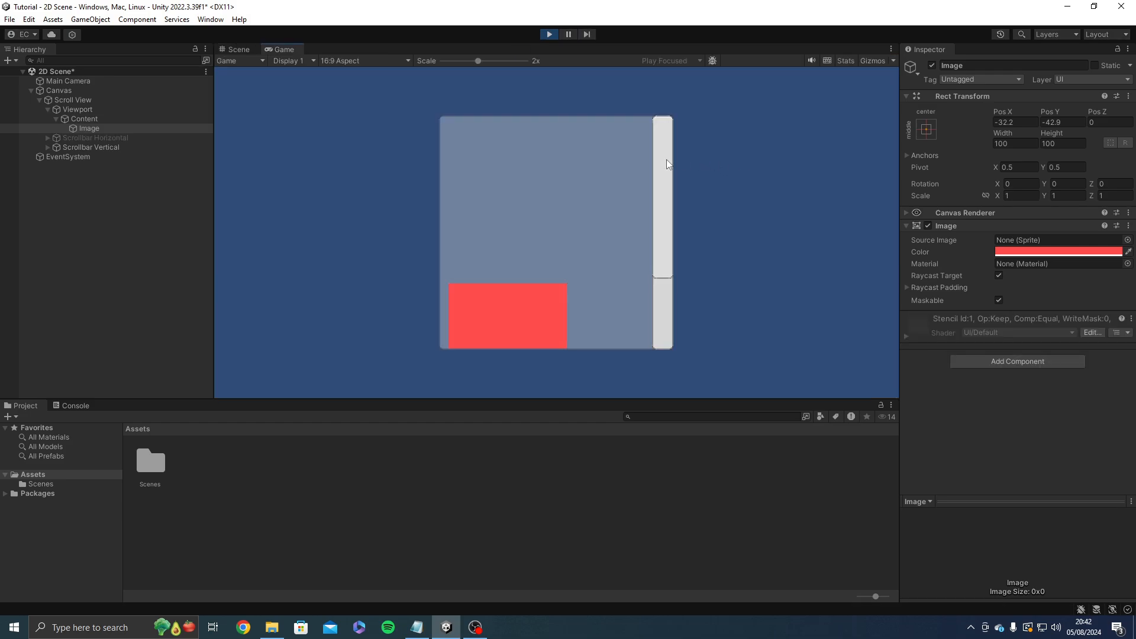
{"action": "left_click_drag", "start_coordinate": [645, 155], "coordinate": [660, 189]}
{"action": "left_click", "coordinate": [549, 34]}
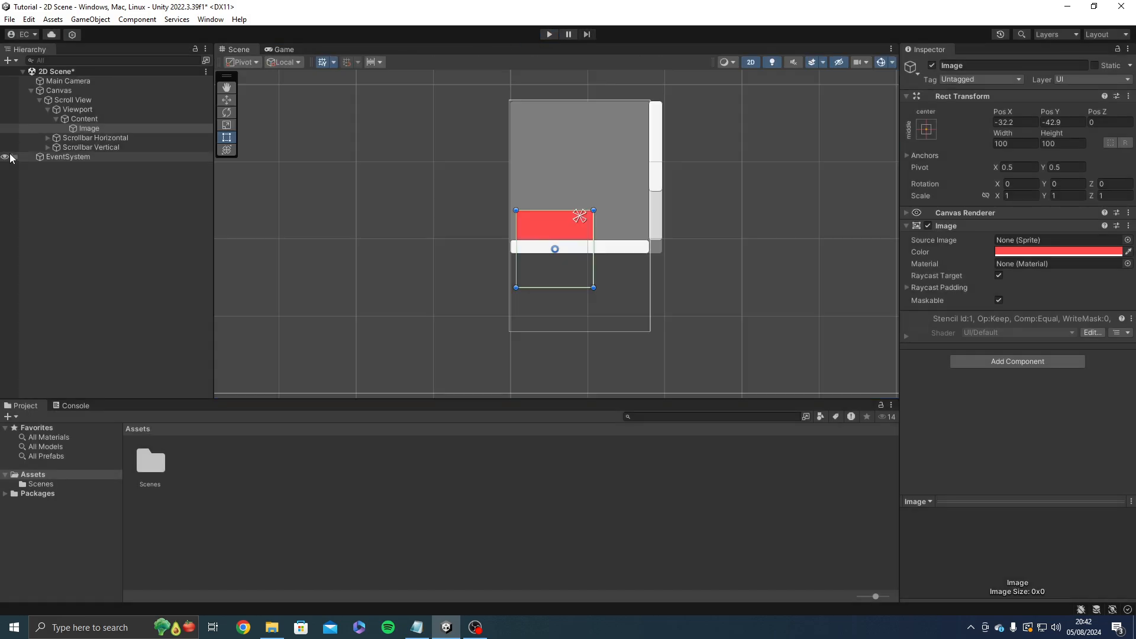
Step: Remove the red Image from Content and set Scroll View's Scroll Rect to Vertical on and Horizontal off
{"action": "left_click", "coordinate": [68, 99]}
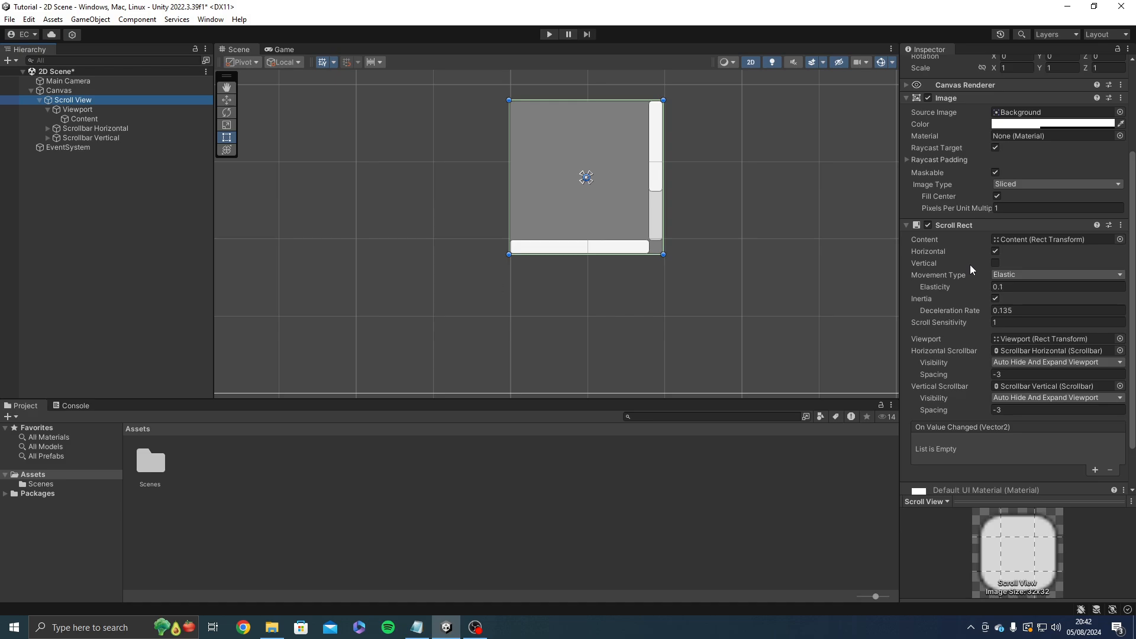
{"action": "left_click", "coordinate": [996, 263]}
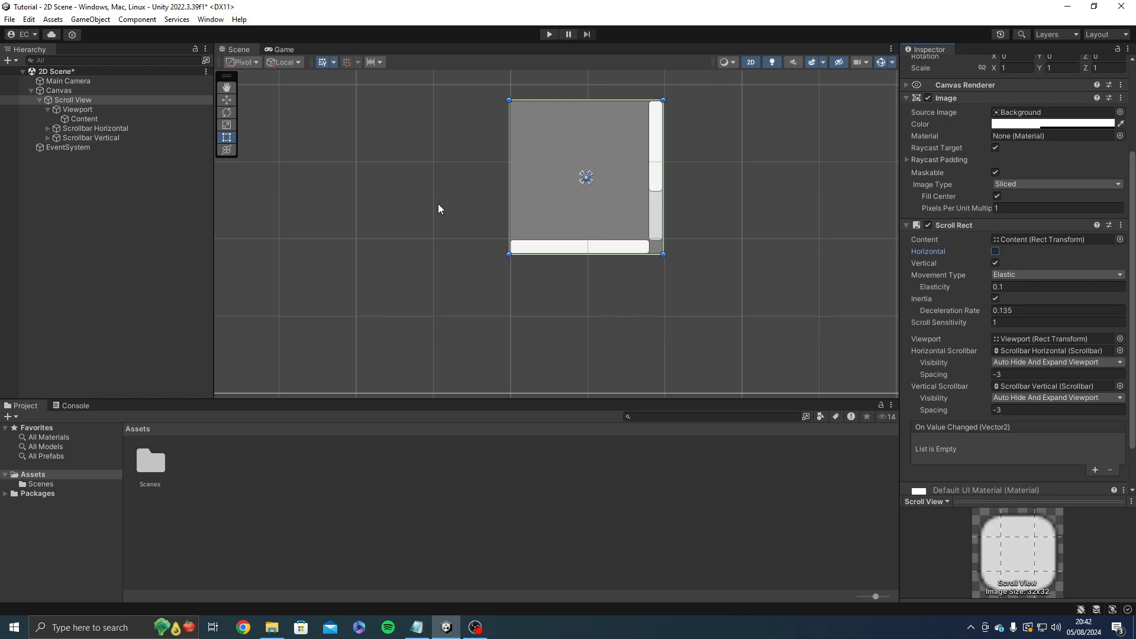
Step: Look through the Movement Type options of the Scroll Rect, keeping Elastic
{"action": "left_click", "coordinate": [1003, 277]}
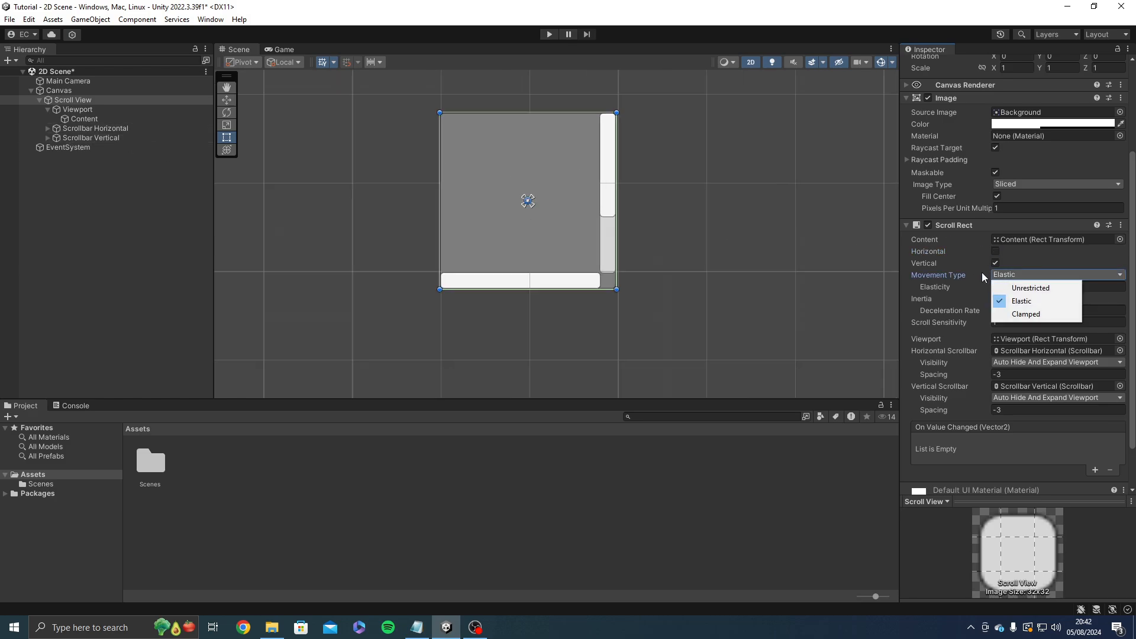
{"action": "left_click", "coordinate": [966, 272]}
{"action": "left_click", "coordinate": [1010, 271]}
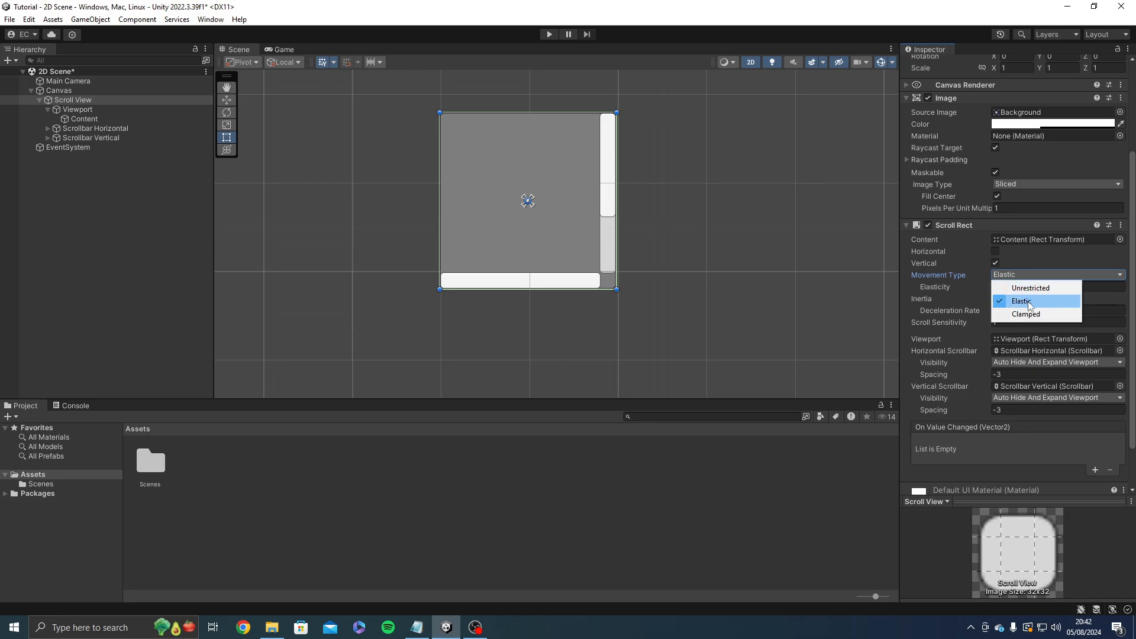
{"action": "left_click", "coordinate": [1028, 271]}
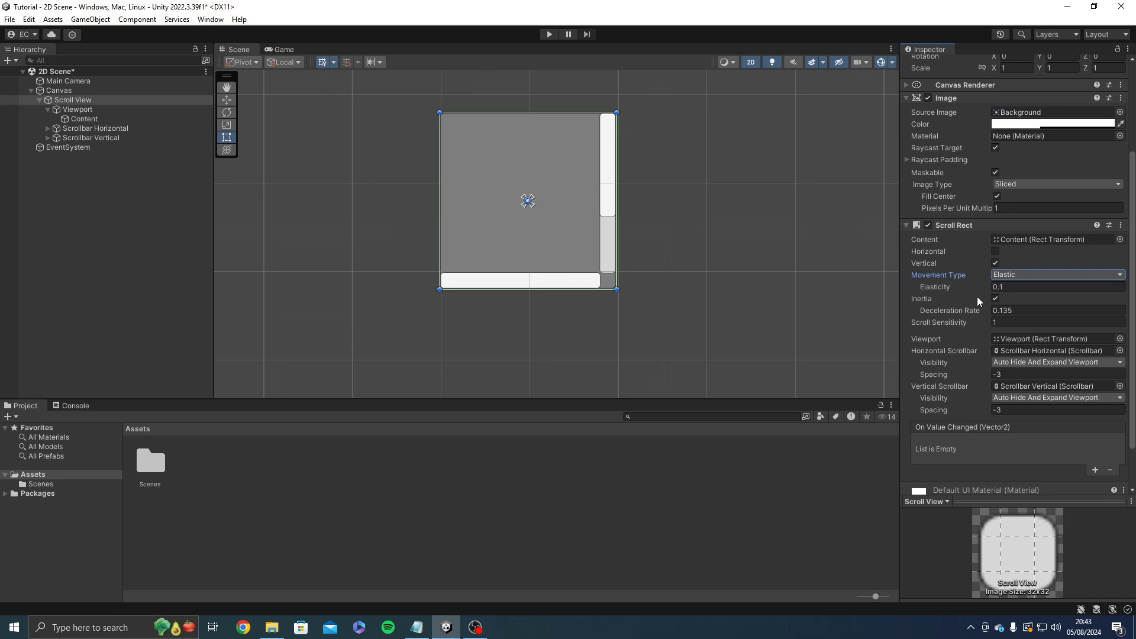
Step: Set the Scroll Rect's Movement Type to Unrestricted and test the vertical scrollbar in Play mode
{"action": "left_click", "coordinate": [1013, 274]}
{"action": "left_click", "coordinate": [1014, 287]}
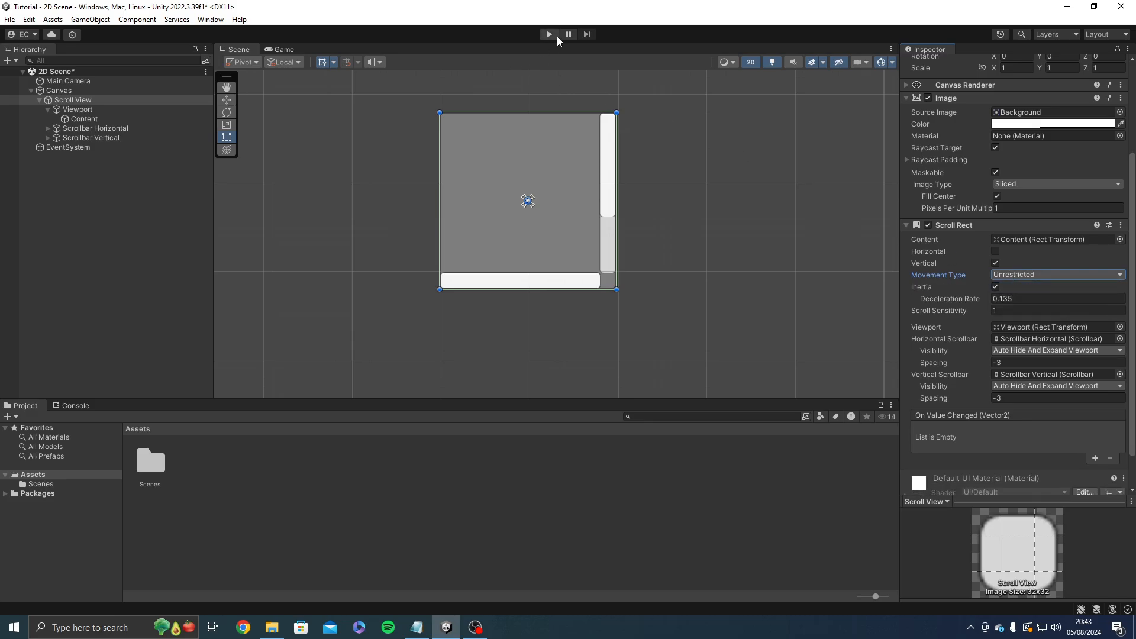
{"action": "left_click", "coordinate": [549, 32]}
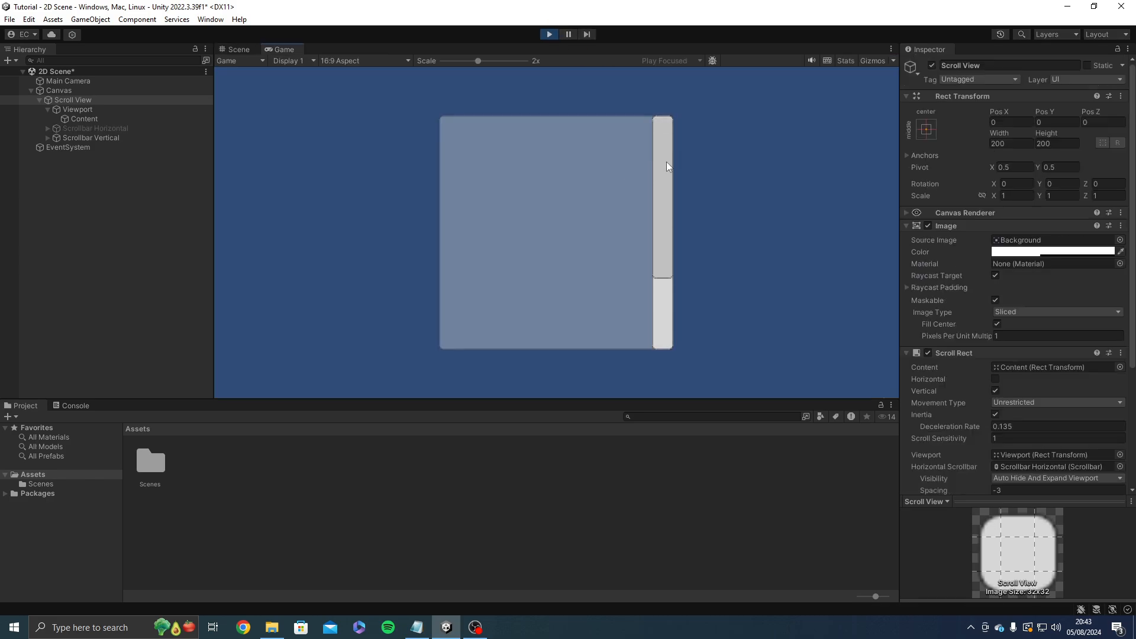
{"action": "mouse_move", "coordinate": [668, 198]}
{"action": "left_mouse_down"}
{"action": "mouse_move", "coordinate": [674, 317]}
{"action": "mouse_move", "coordinate": [679, 182]}
{"action": "left_mouse_up"}
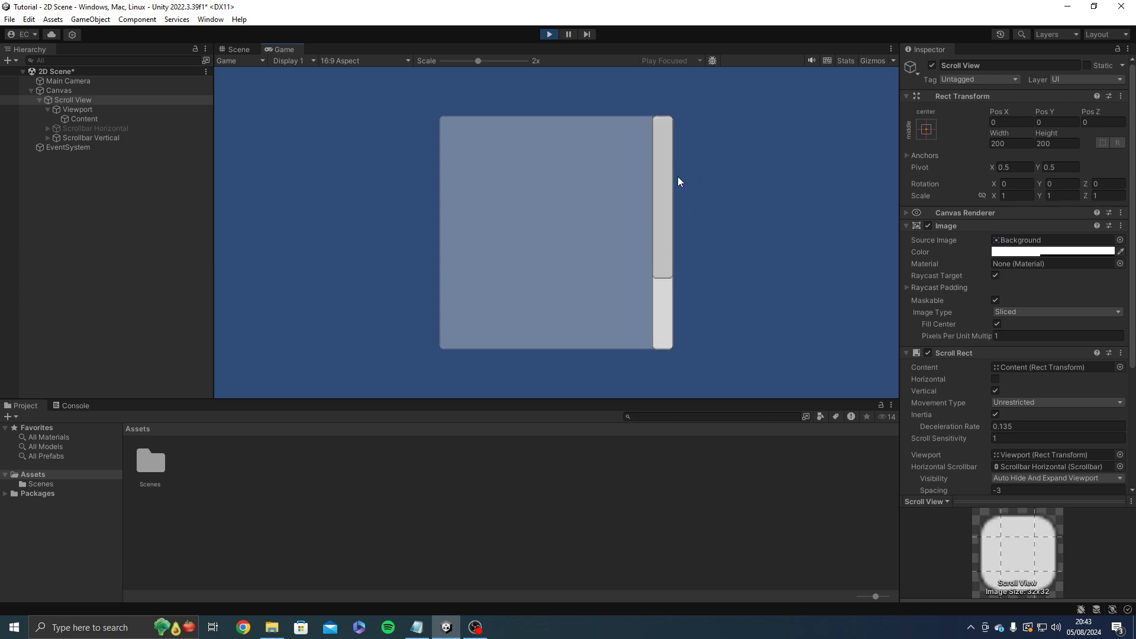
{"action": "left_click", "coordinate": [549, 34]}
Step: Set the Scroll Rect's Movement Type back to Elastic
{"action": "scroll", "coordinate": [1023, 296], "scroll_direction": "down", "scroll_amount": 3}
{"action": "left_click", "coordinate": [1021, 306]}
{"action": "left_click", "coordinate": [1016, 333]}
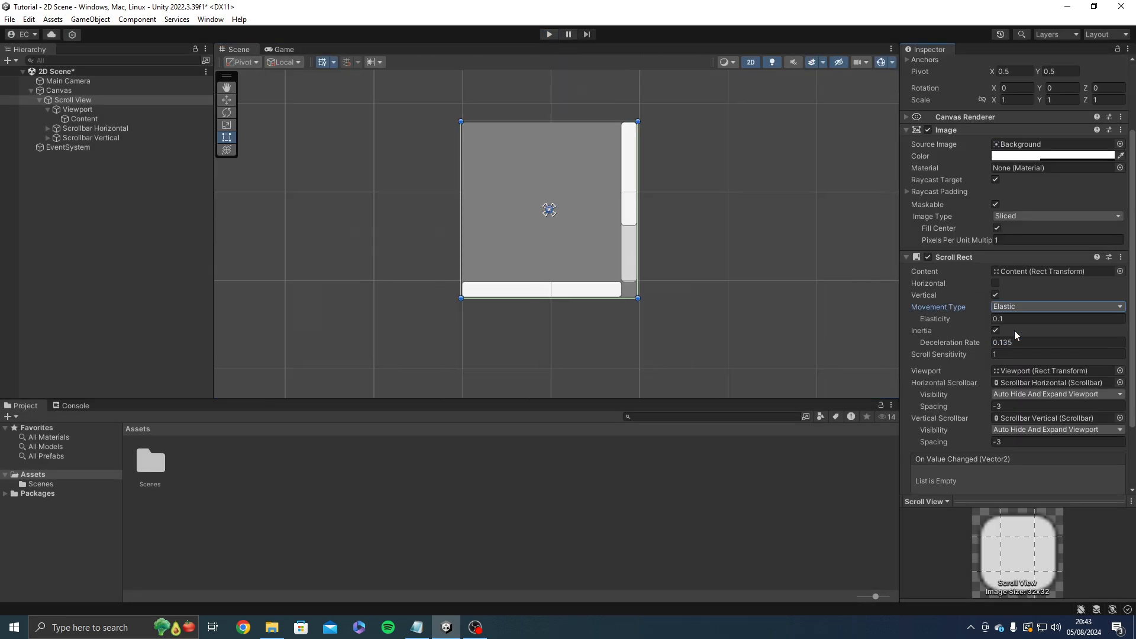
Step: Set the Scroll Rect's Elasticity to 1 and test the Scroll View's vertical rebound in Play mode
{"action": "left_click", "coordinate": [1006, 319]}
{"action": "type", "text": "1"}
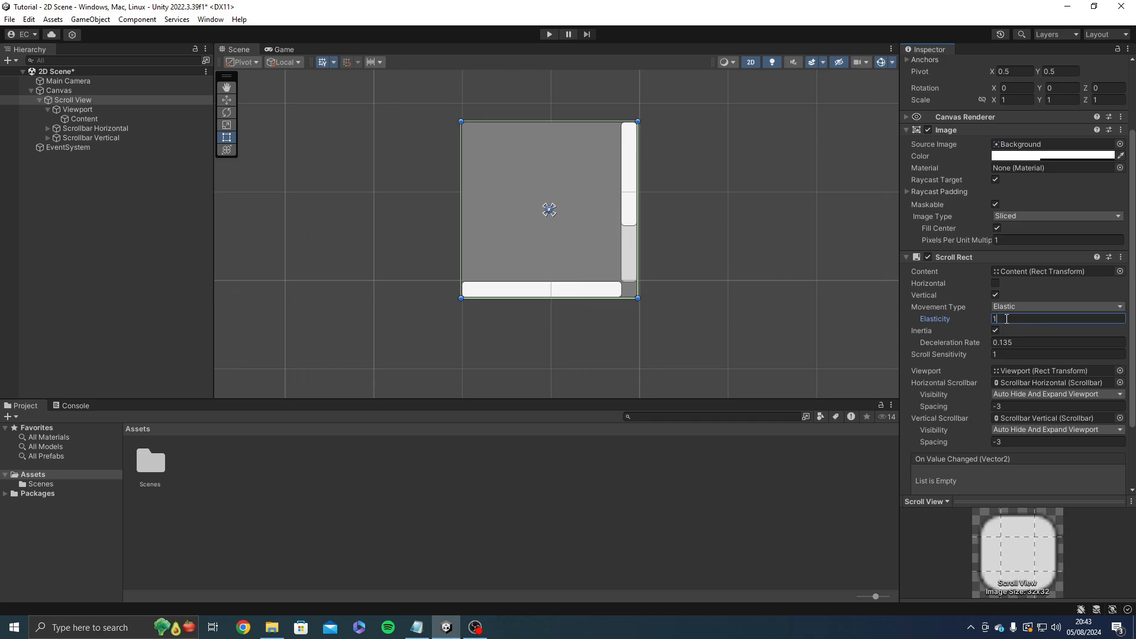
{"action": "left_click", "coordinate": [549, 34]}
{"action": "left_click_drag", "start_coordinate": [631, 201], "coordinate": [606, 112]}
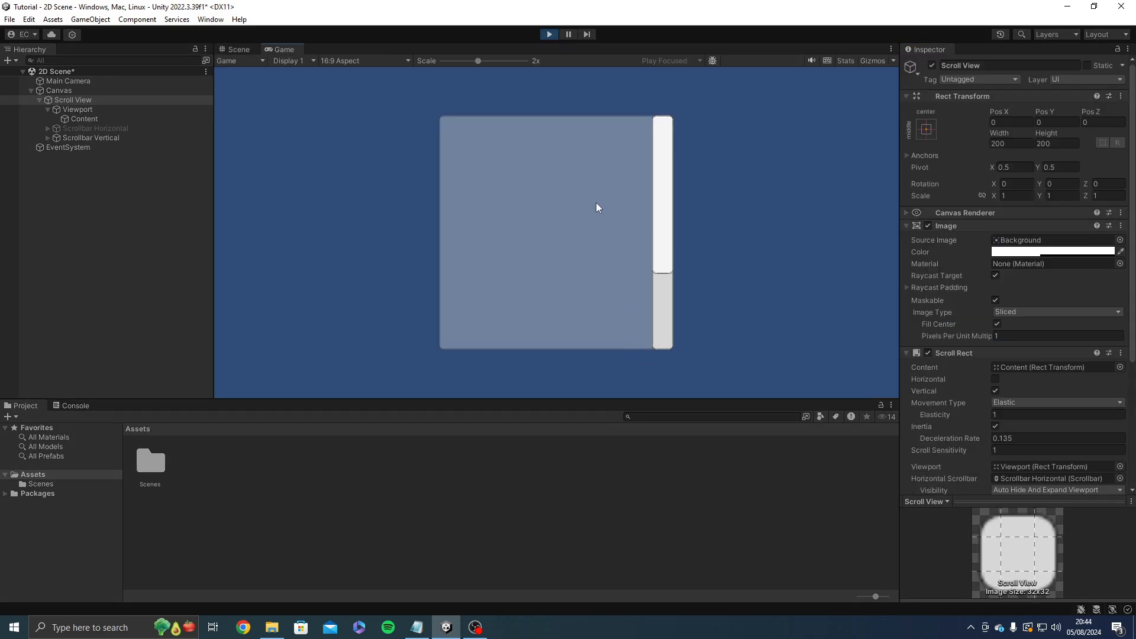
{"action": "left_click_drag", "start_coordinate": [609, 226], "coordinate": [588, 590]}
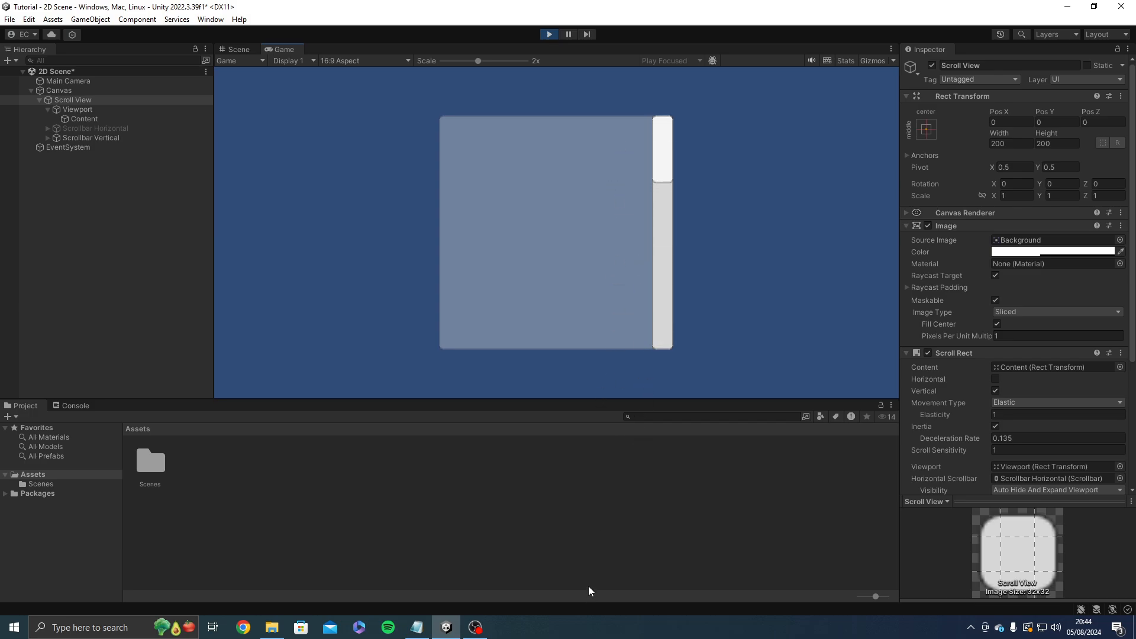
{"action": "left_click_drag", "start_coordinate": [597, 194], "coordinate": [609, 428]}
{"action": "left_click_drag", "start_coordinate": [667, 219], "coordinate": [551, 56]}
{"action": "left_click_drag", "start_coordinate": [618, 331], "coordinate": [600, 265]}
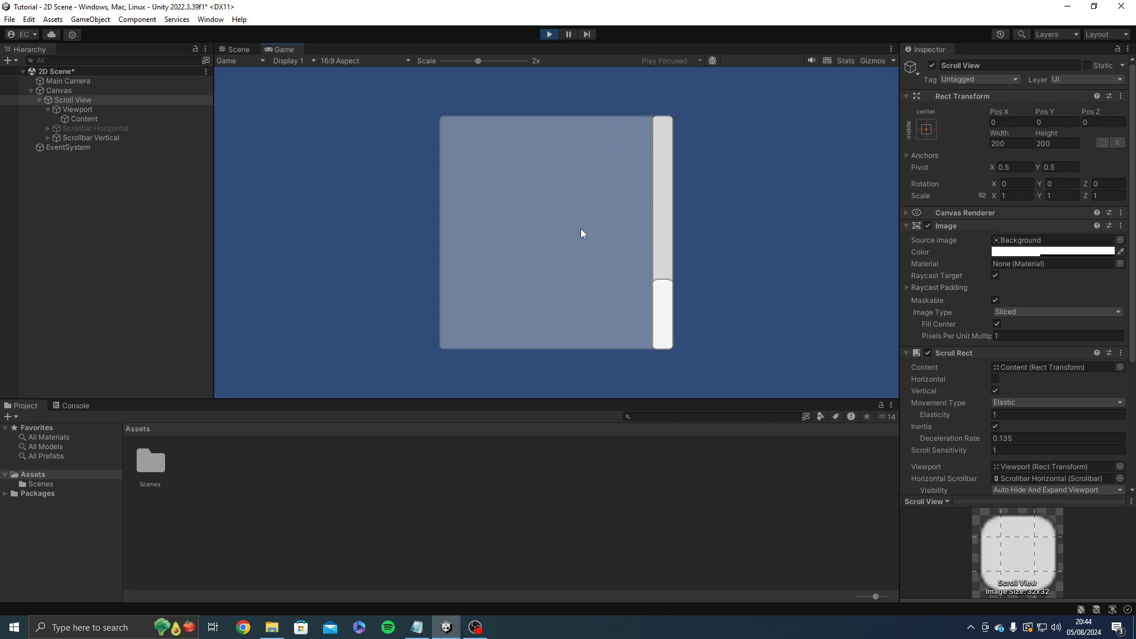
{"action": "left_click", "coordinate": [547, 34]}
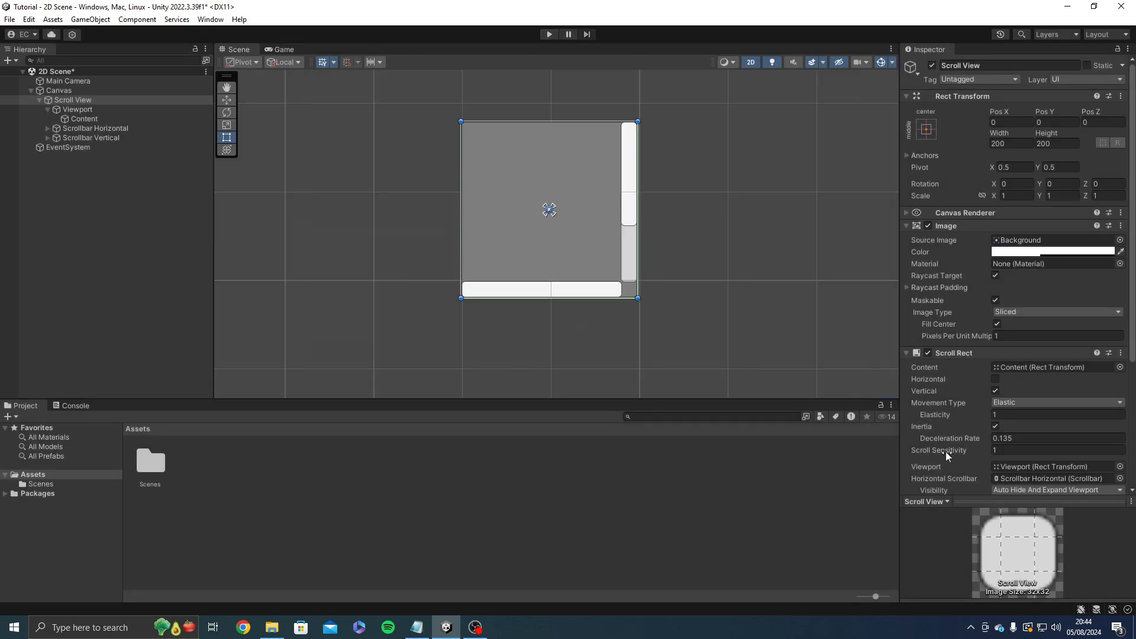
Step: Set the Scroll Rect's Movement Type to Unrestricted and test scrolling up and down in Play mode
{"action": "scroll", "coordinate": [964, 376], "scroll_direction": "down", "scroll_amount": 2}
{"action": "left_click", "coordinate": [1017, 369]}
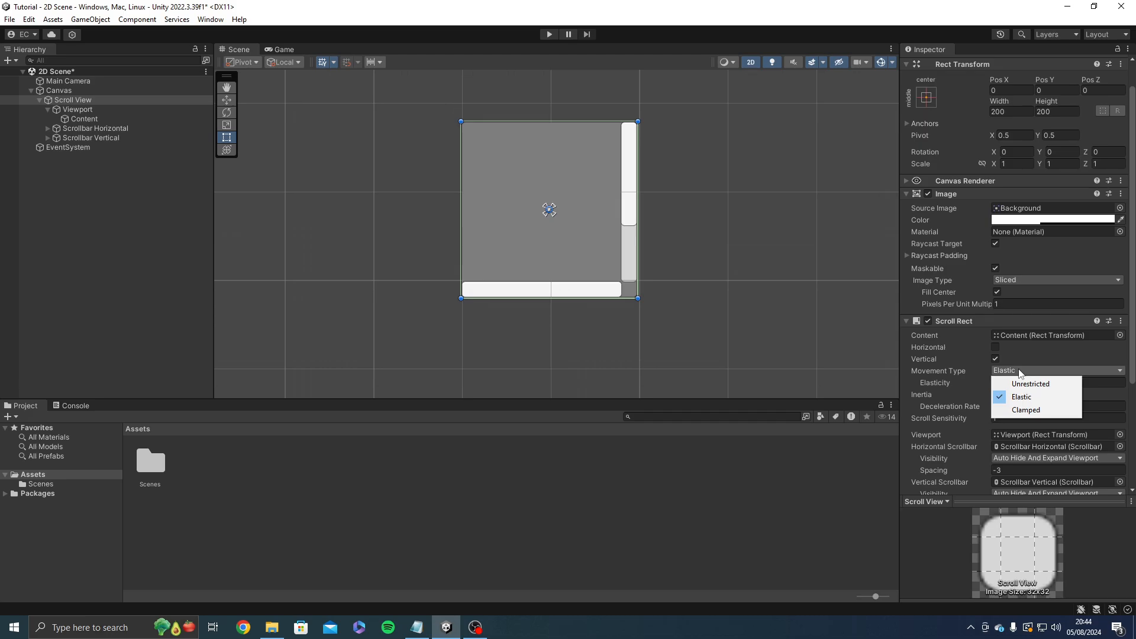
{"action": "left_click", "coordinate": [1021, 384]}
{"action": "left_click", "coordinate": [549, 34]}
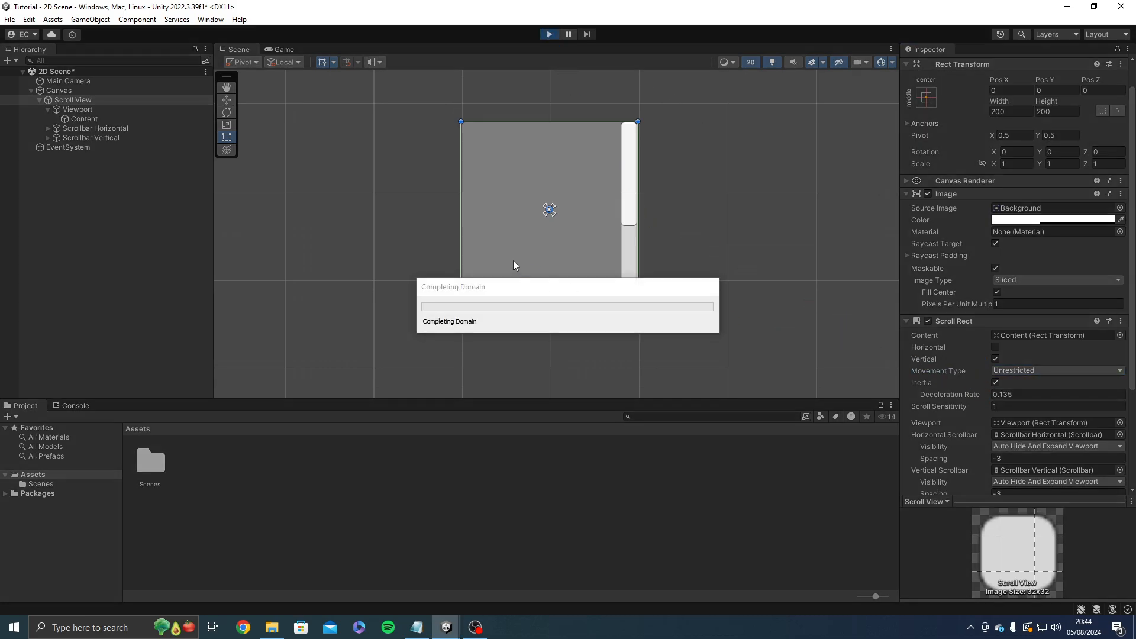
{"action": "scroll", "coordinate": [608, 172], "scroll_direction": "down", "scroll_amount": 2}
{"action": "scroll", "coordinate": [608, 237], "scroll_direction": "up", "scroll_amount": 2}
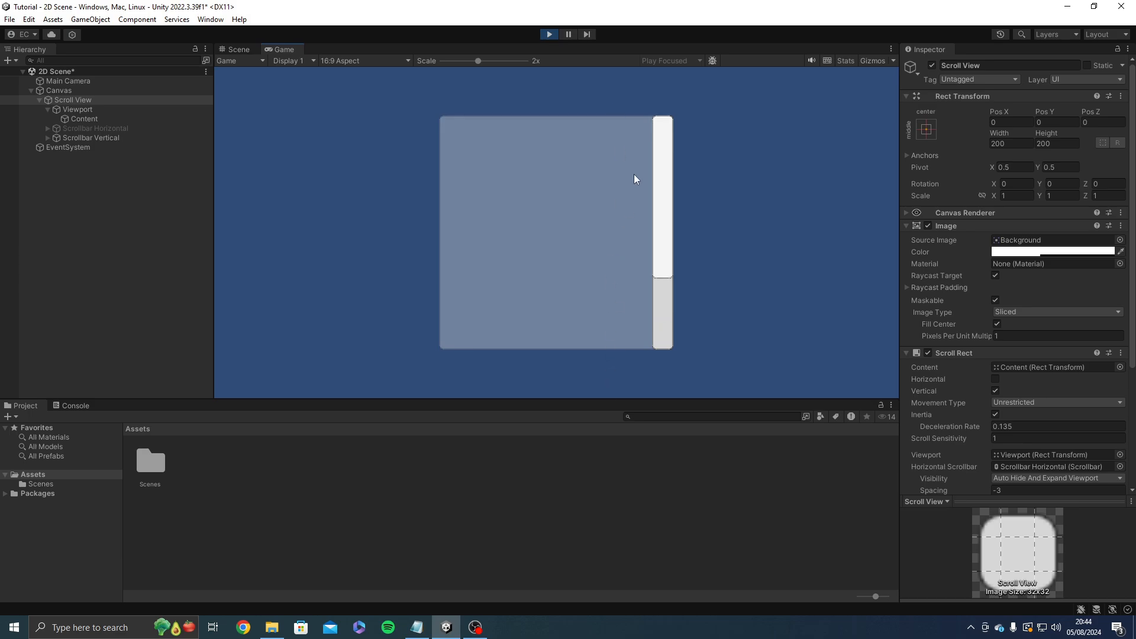
{"action": "scroll", "coordinate": [662, 317], "scroll_direction": "down", "scroll_amount": 2}
{"action": "scroll", "coordinate": [614, 182], "scroll_direction": "up", "scroll_amount": 2}
{"action": "key", "text": "ctrl+p"}
Step: Set the Scroll Rect's Movement Type to Clamped and test the vertical scrolling limits in Play mode
{"action": "left_click", "coordinate": [1057, 402]}
{"action": "left_click", "coordinate": [1053, 441]}
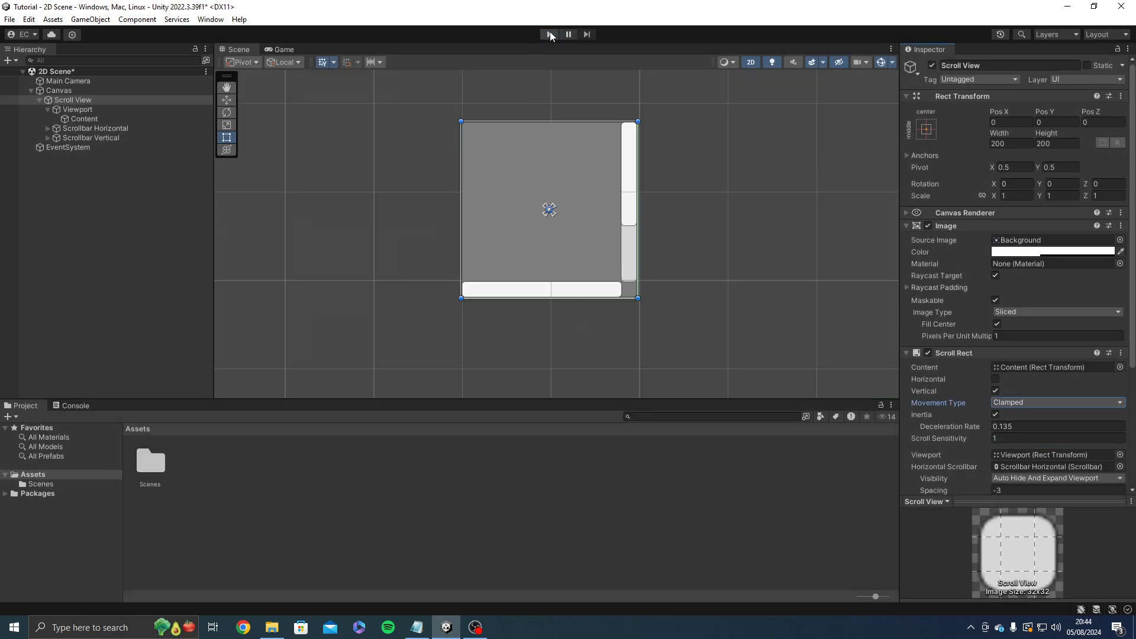
{"action": "left_click", "coordinate": [548, 34]}
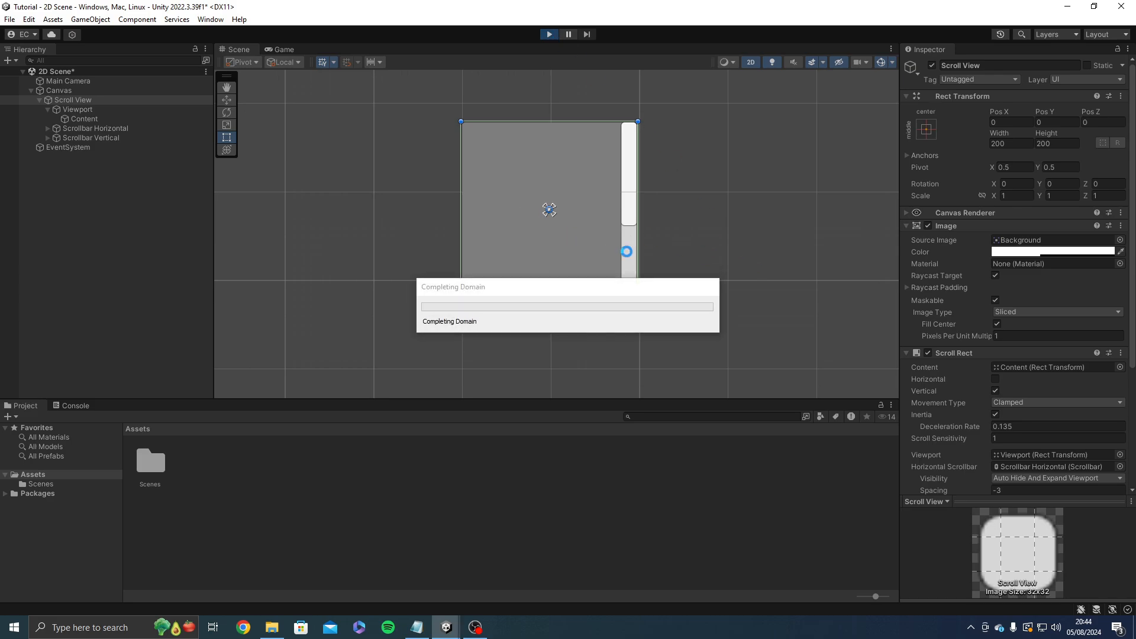
{"action": "left_click_drag", "start_coordinate": [662, 174], "coordinate": [658, 108]}
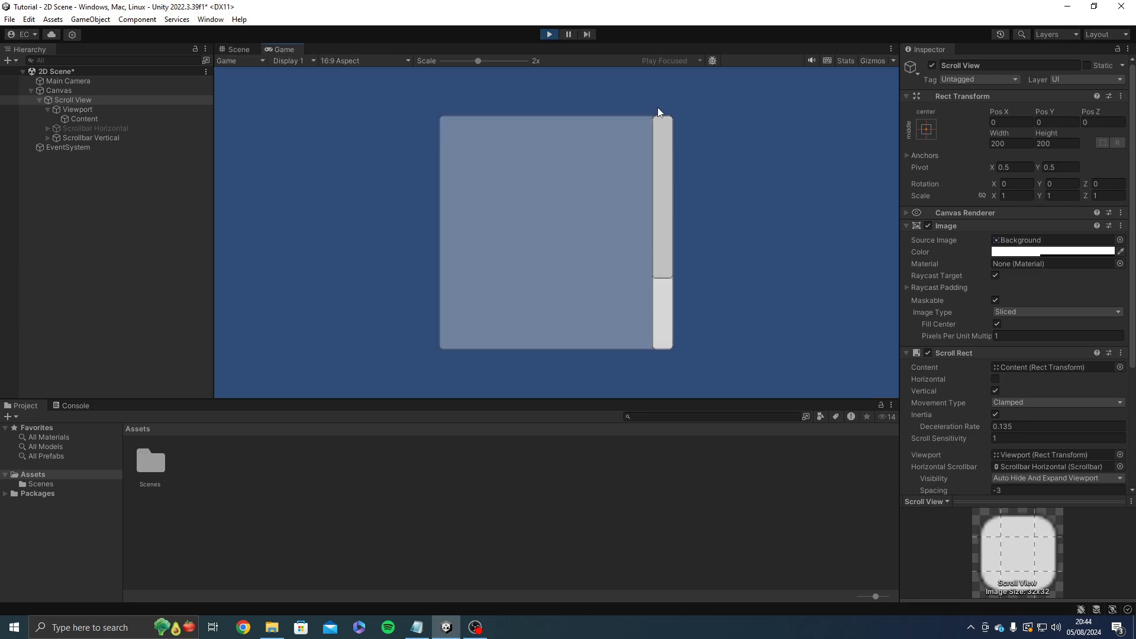
{"action": "left_click_drag", "start_coordinate": [601, 299], "coordinate": [595, 346]}
{"action": "key", "text": "ctrl+p"}
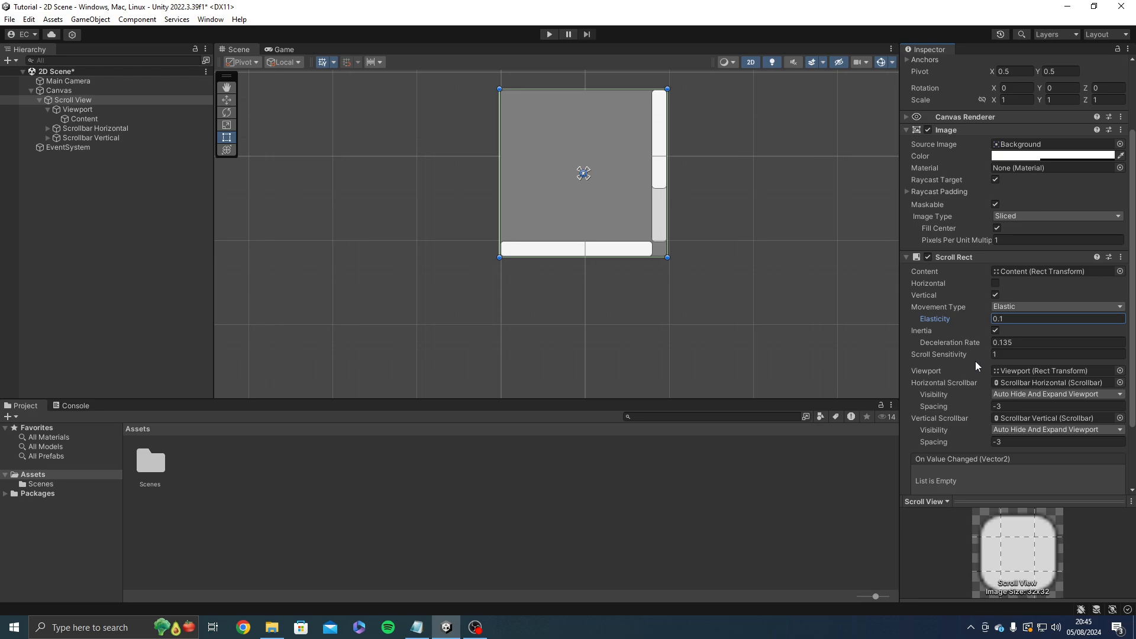
Step: Set the Scroll Rect's Scroll Sensitivity to 5 and start Play mode to test scrolling
{"action": "left_click", "coordinate": [999, 354]}
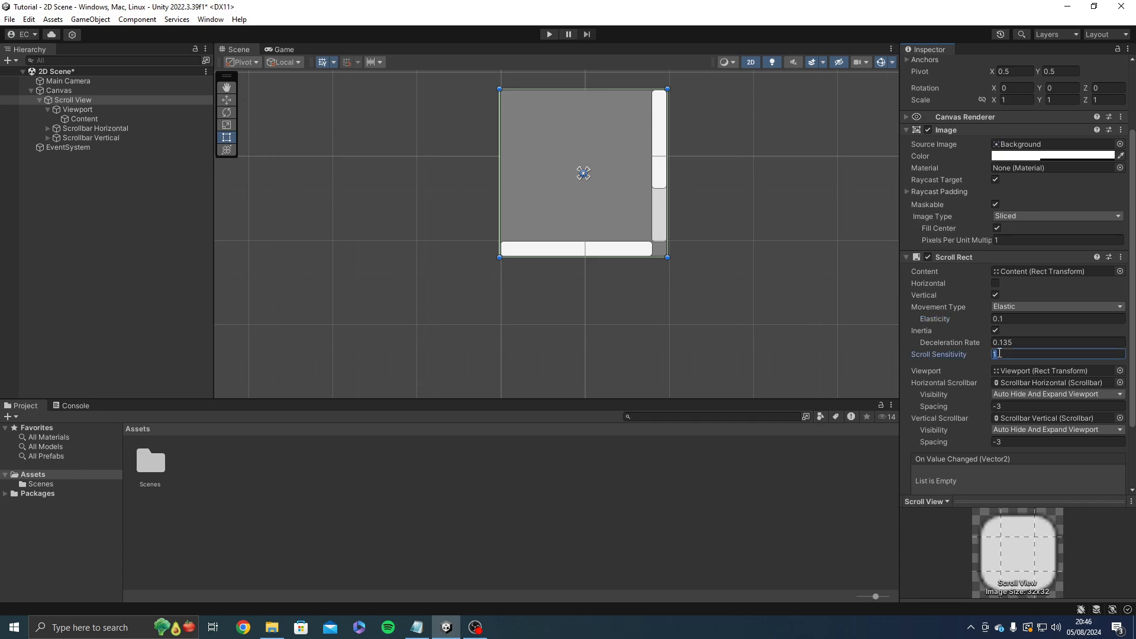
{"action": "type", "text": "5"}
{"action": "left_click", "coordinate": [549, 34]}
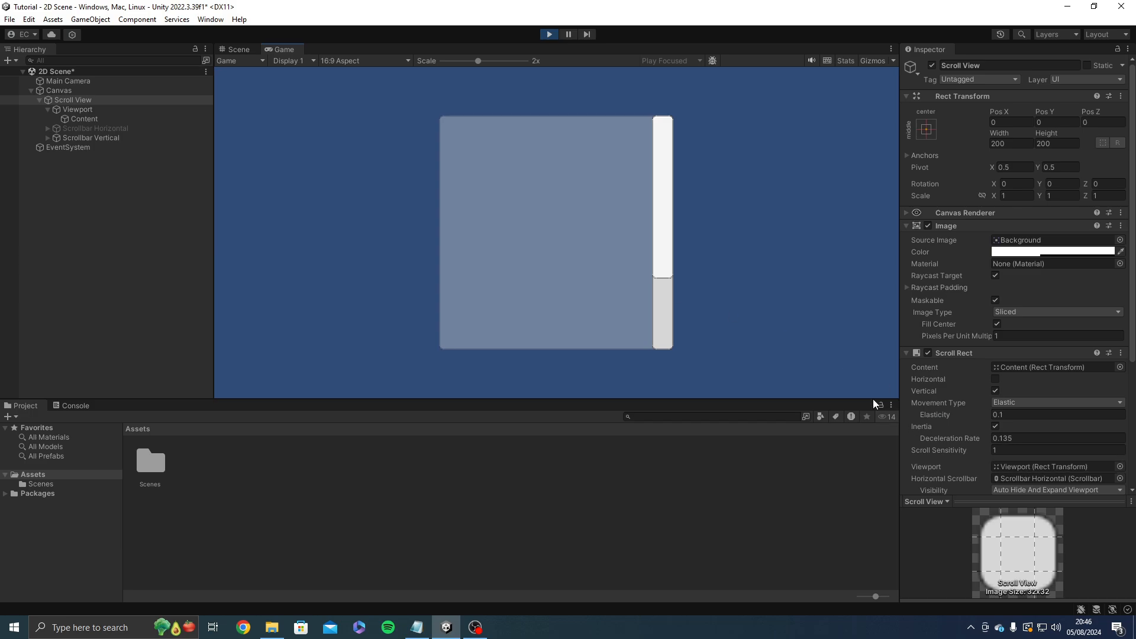
{"action": "left_click_drag", "start_coordinate": [602, 263], "coordinate": [602, 237]}
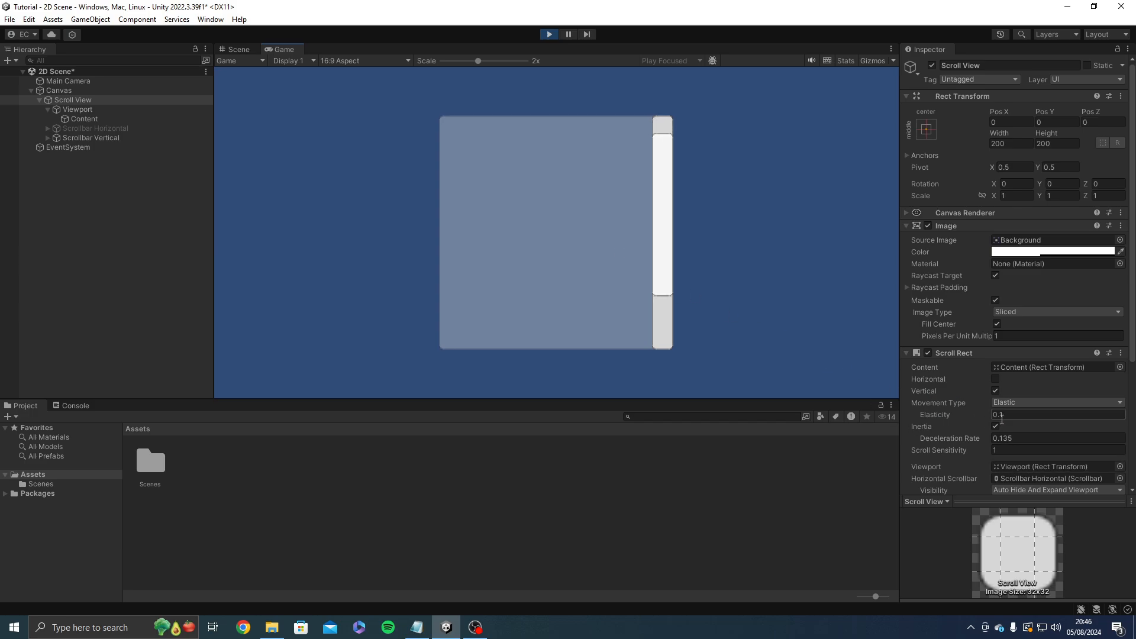
Step: Try a Scroll Sensitivity of 10 while playing, scroll the view up and down, and exit Play mode
{"action": "left_click", "coordinate": [1024, 449]}
{"action": "type", "text": "0"}
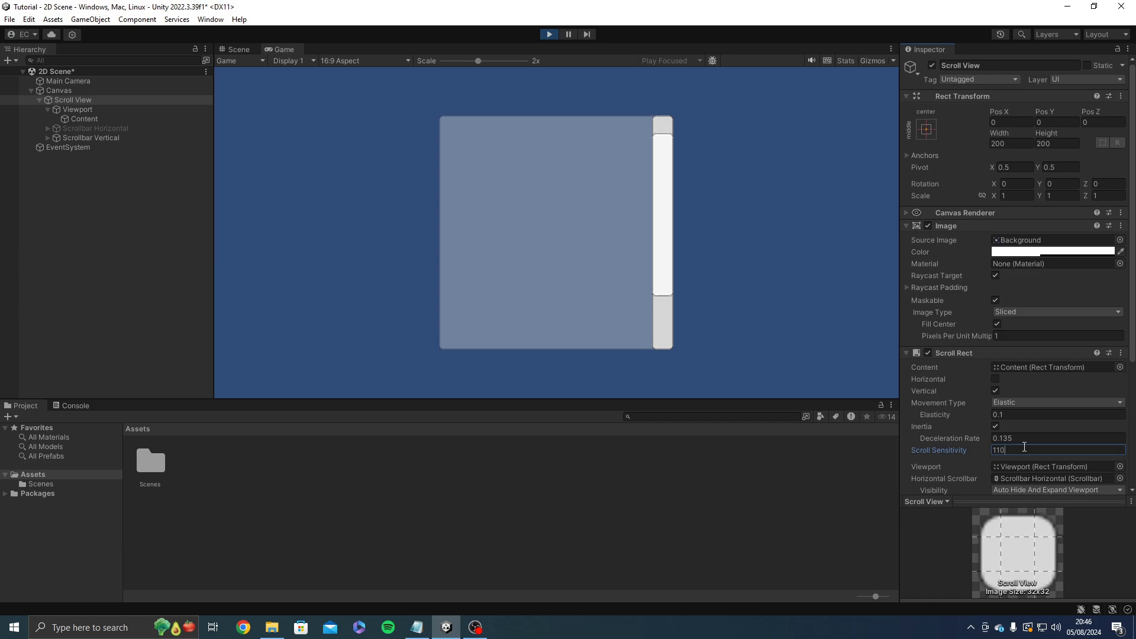
{"action": "left_click", "coordinate": [571, 214]}
{"action": "scroll", "coordinate": [575, 215], "scroll_direction": "up", "scroll_amount": 3}
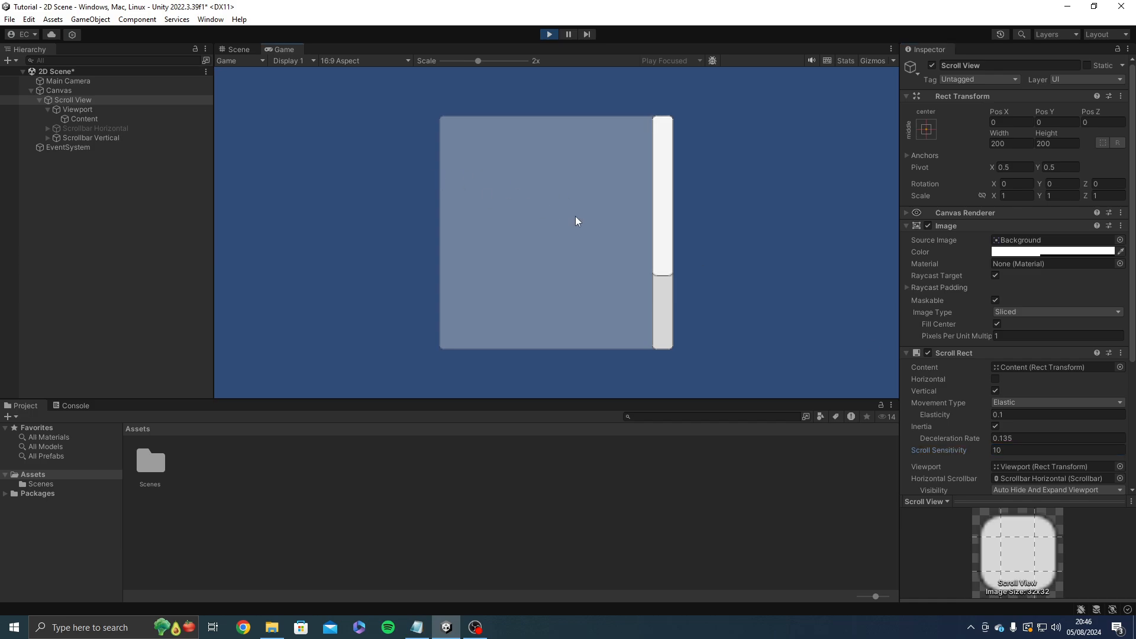
{"action": "scroll", "coordinate": [584, 244], "scroll_direction": "down", "scroll_amount": 9}
{"action": "scroll", "coordinate": [585, 244], "scroll_direction": "up", "scroll_amount": 6}
{"action": "scroll", "coordinate": [569, 256], "scroll_direction": "down", "scroll_amount": 4}
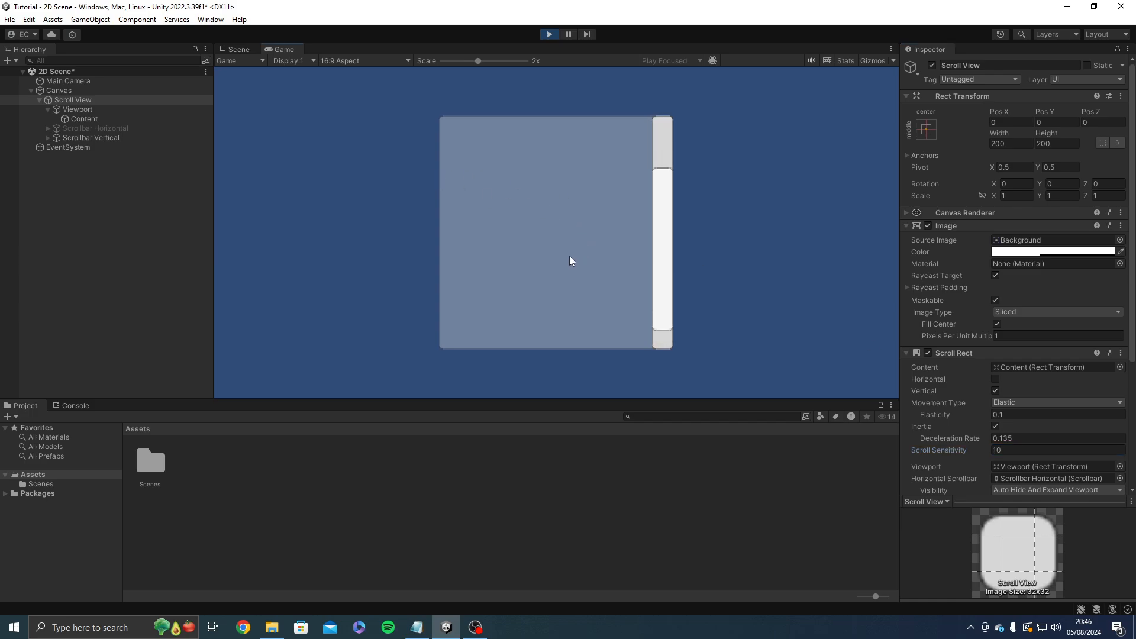
{"action": "scroll", "coordinate": [569, 259], "scroll_direction": "up", "scroll_amount": 6}
{"action": "scroll", "coordinate": [569, 263], "scroll_direction": "up", "scroll_amount": 3}
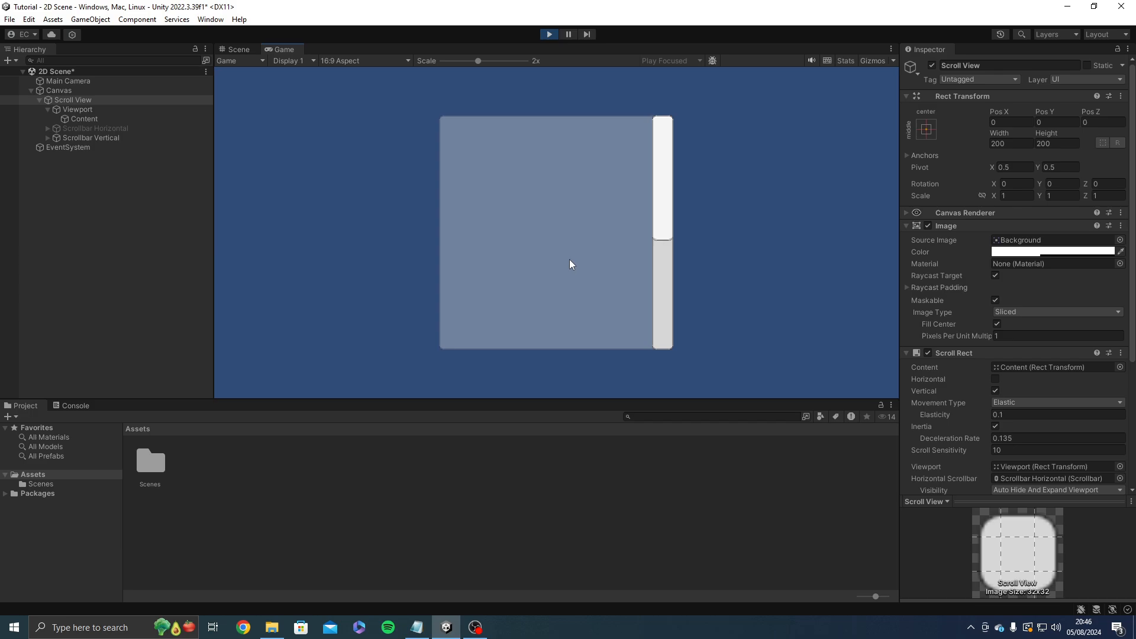
{"action": "key", "text": "ctrl+p"}
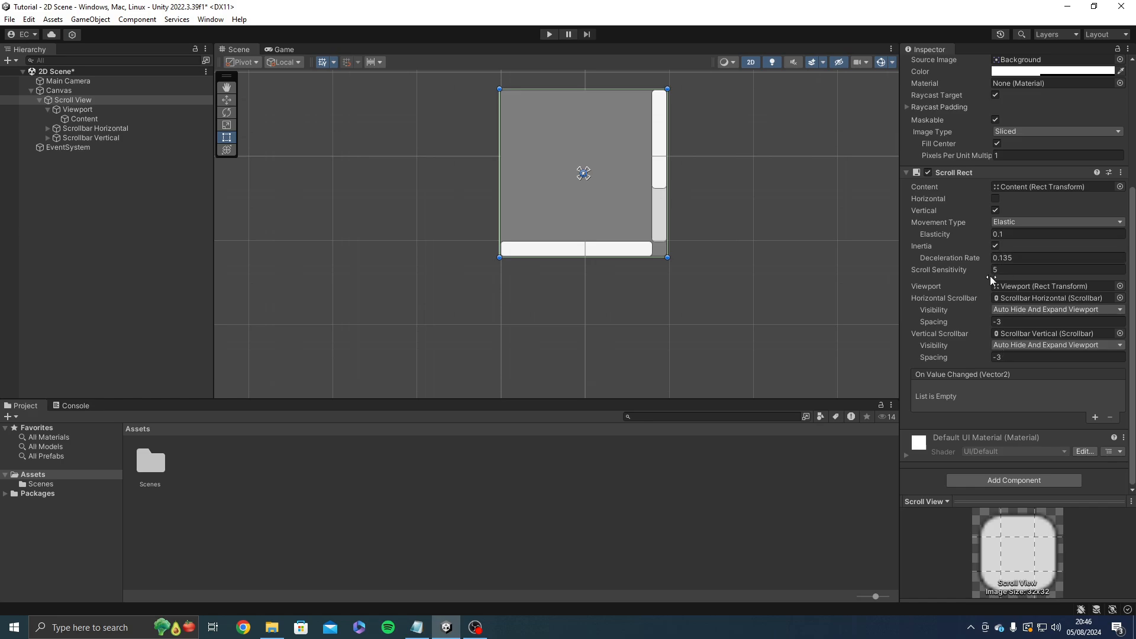
Step: Set the Horizontal Scrollbar's Visibility to Permanent and toggle Horizontal scrolling on and back off
{"action": "left_click", "coordinate": [1014, 310]}
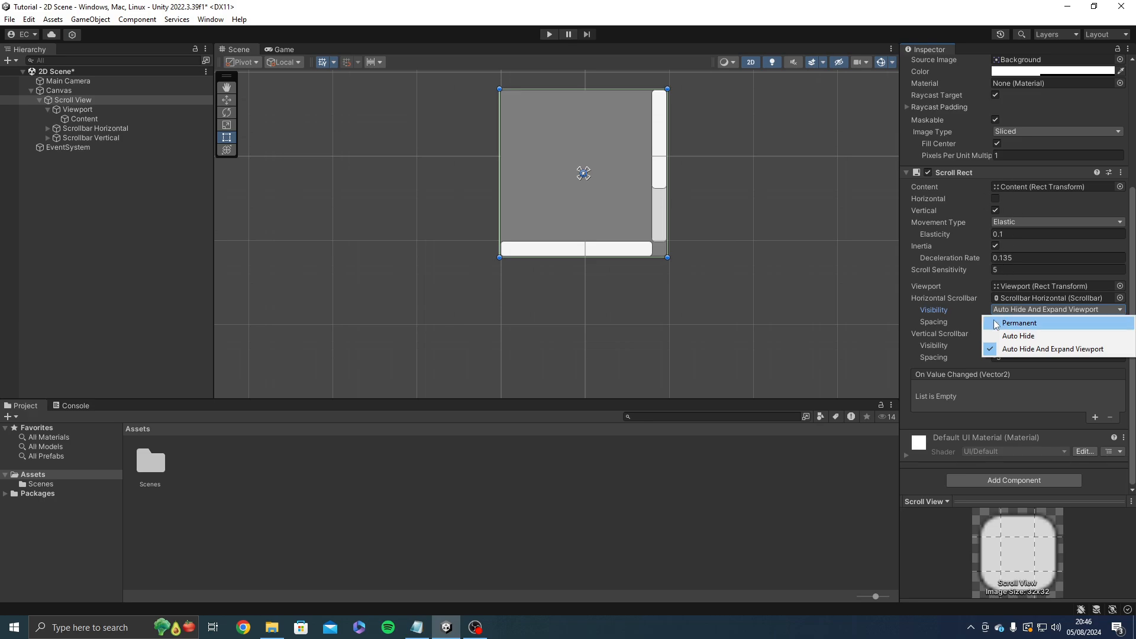
{"action": "left_click", "coordinate": [953, 315]}
{"action": "left_click", "coordinate": [1000, 312]}
{"action": "left_click", "coordinate": [1009, 322]}
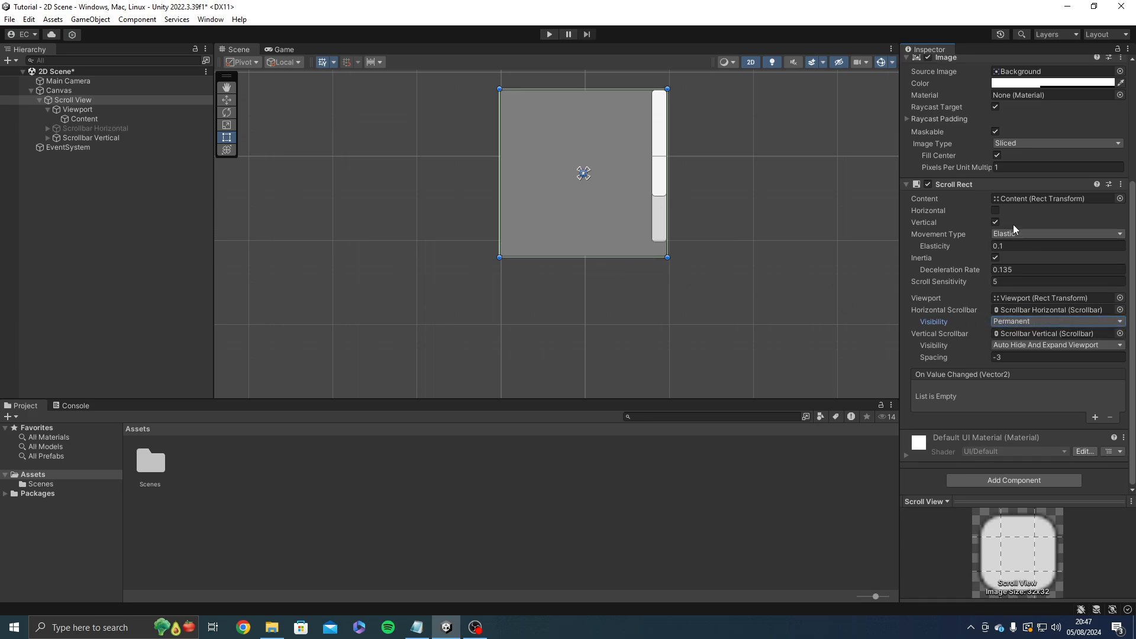
{"action": "left_click", "coordinate": [993, 210]}
{"action": "left_click", "coordinate": [994, 210]}
Step: Set the Horizontal Scrollbar's Visibility to Auto Hide and check the Scroll View in Play mode
{"action": "left_click", "coordinate": [1065, 321]}
{"action": "left_click", "coordinate": [1069, 344]}
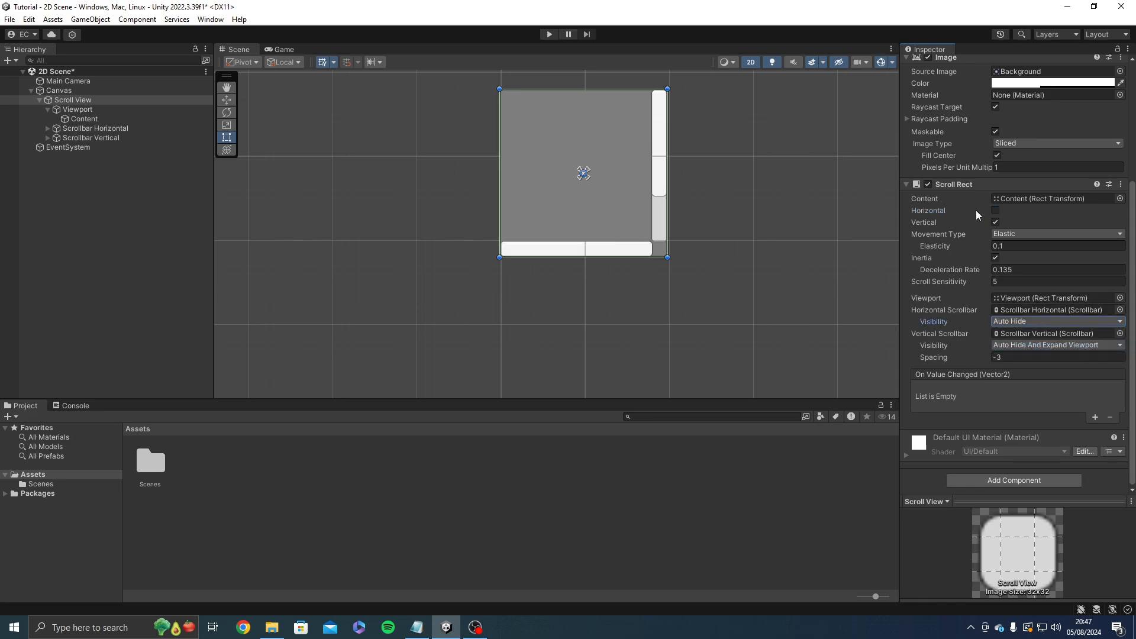
{"action": "left_click", "coordinate": [549, 34]}
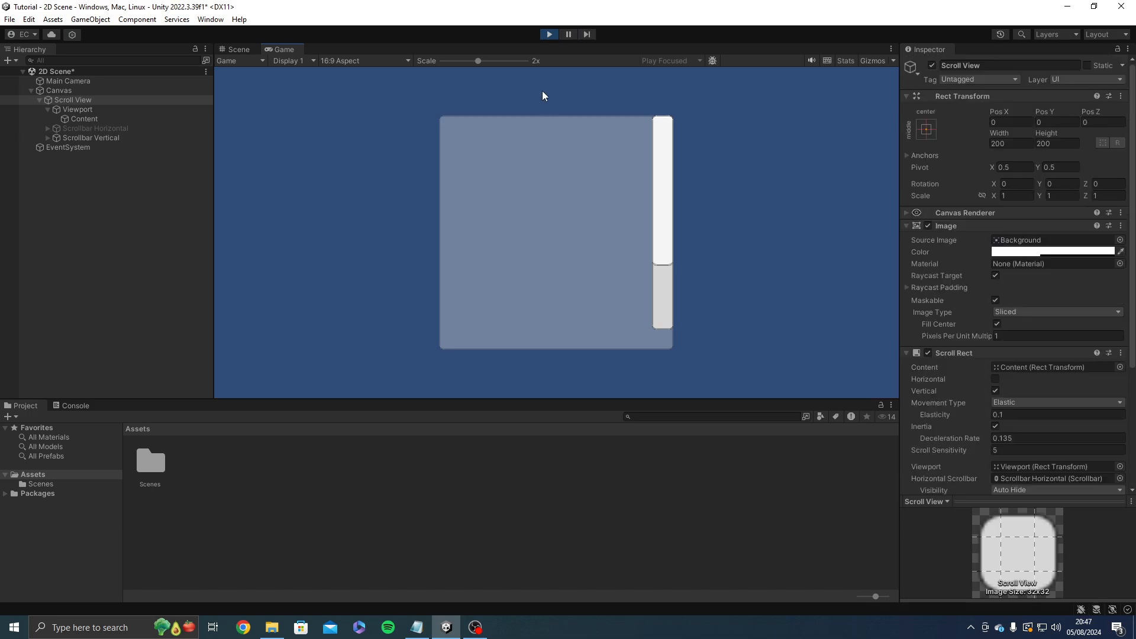
{"action": "left_click", "coordinate": [549, 34]}
Step: Set the Horizontal Scrollbar's Visibility back to Auto Hide And Expand Viewport
{"action": "scroll", "coordinate": [934, 389], "scroll_direction": "down", "scroll_amount": 3}
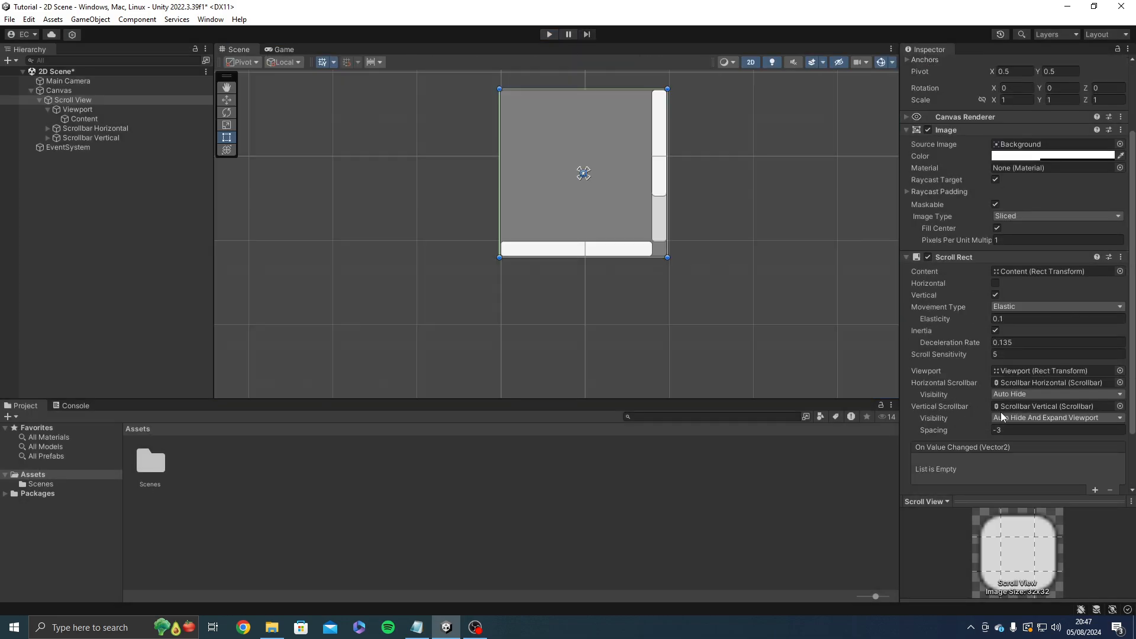
{"action": "left_click", "coordinate": [1005, 417]}
{"action": "left_click", "coordinate": [1022, 434]}
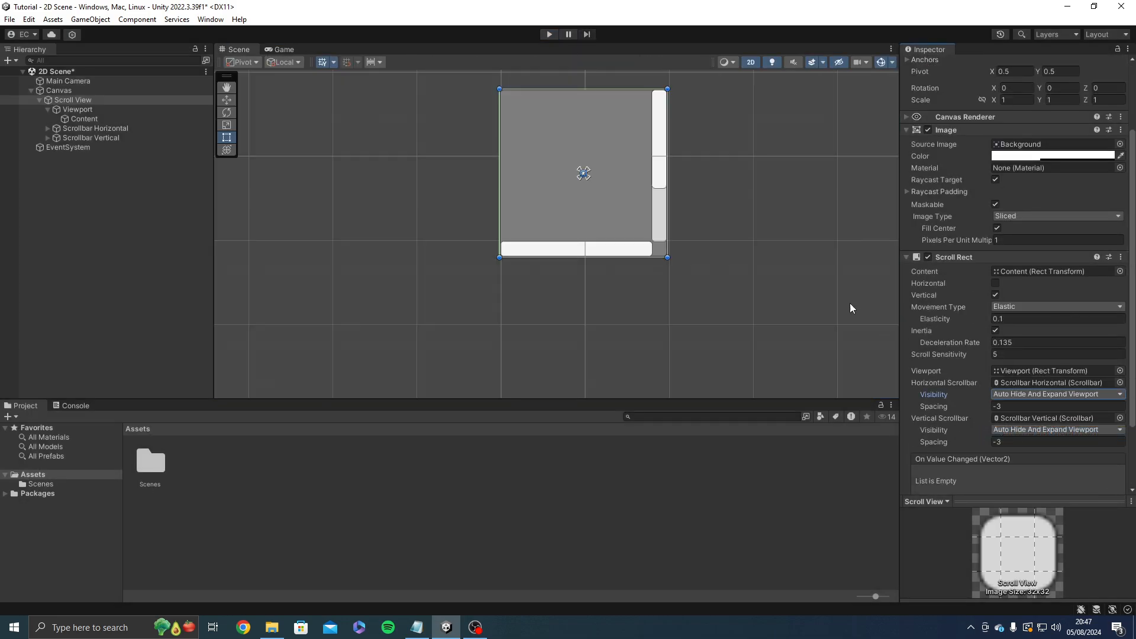
Step: Select Viewport and examine up close how its lower edge meets the horizontal scrollbar in the Scene view
{"action": "scroll", "coordinate": [689, 255], "scroll_direction": "down", "scroll_amount": 3}
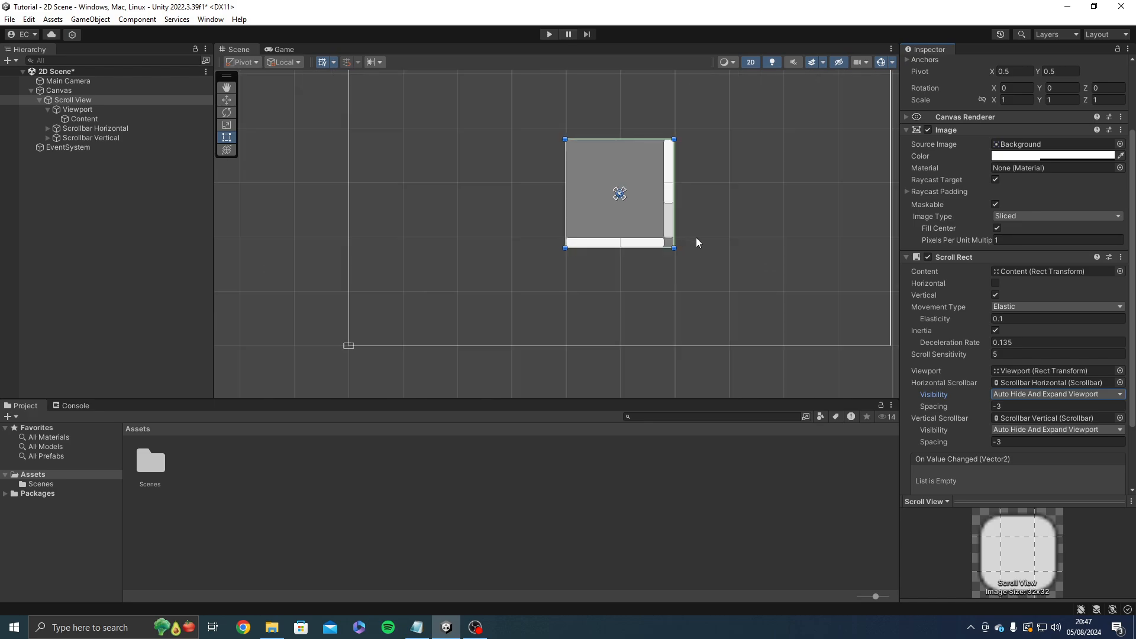
{"action": "scroll", "coordinate": [662, 207], "scroll_direction": "up", "scroll_amount": 3}
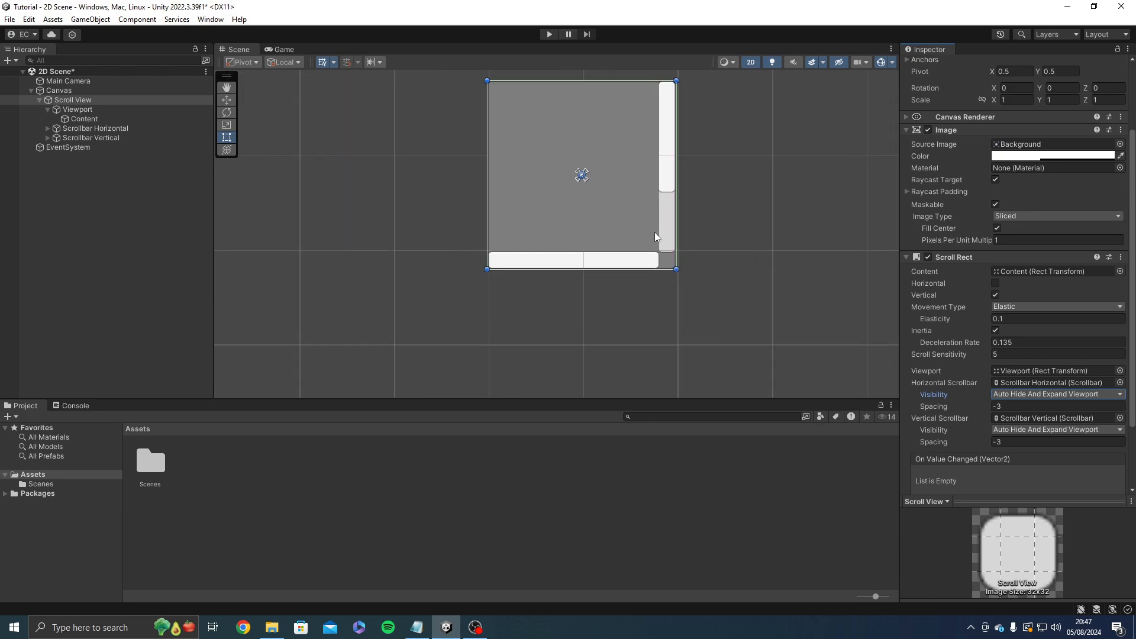
{"action": "left_click", "coordinate": [105, 102]}
{"action": "left_click", "coordinate": [104, 117]}
{"action": "left_click", "coordinate": [107, 108]}
{"action": "scroll", "coordinate": [648, 236], "scroll_direction": "up", "scroll_amount": 3}
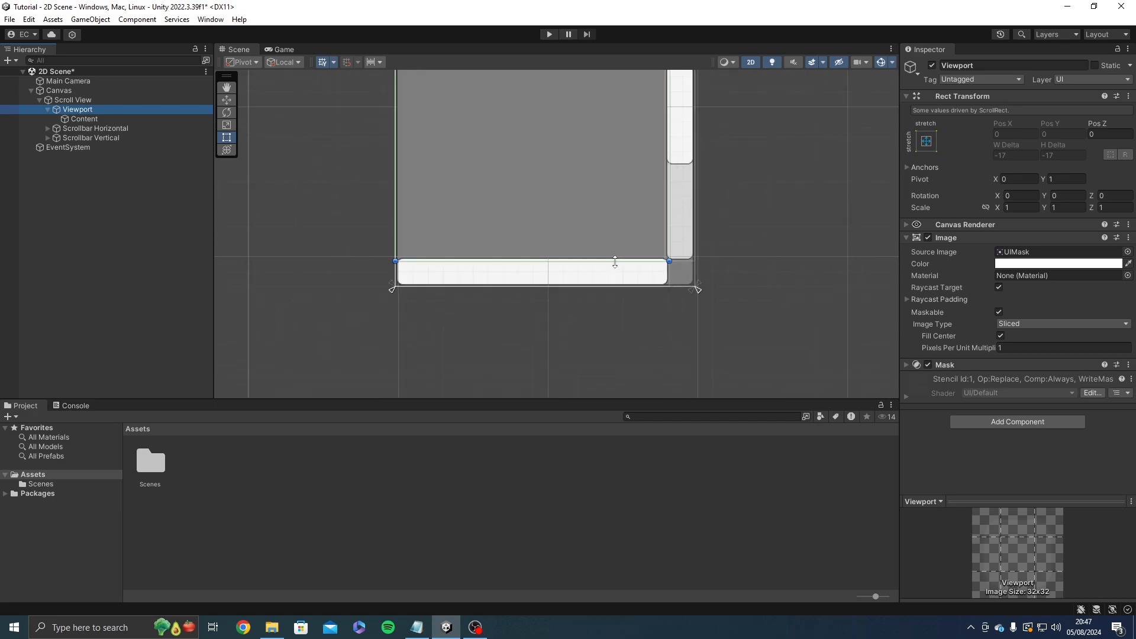
{"action": "scroll", "coordinate": [379, 269], "scroll_direction": "up", "scroll_amount": 5}
{"action": "scroll", "coordinate": [397, 257], "scroll_direction": "up", "scroll_amount": 1}
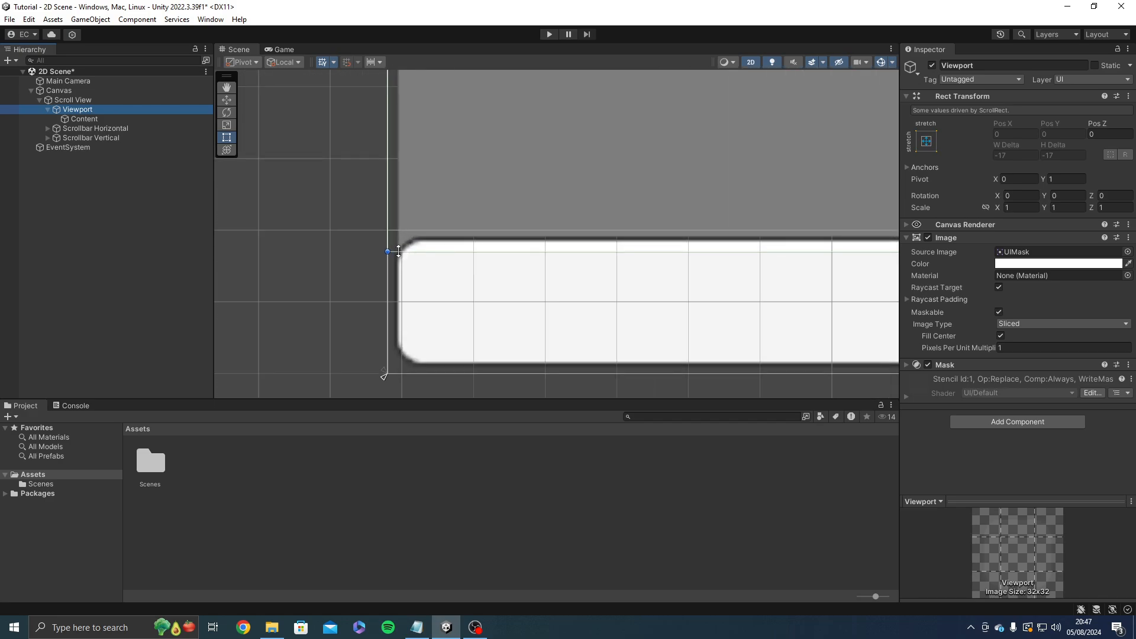
{"action": "middle_click_drag", "start_coordinate": [416, 218], "coordinate": [389, 225]}
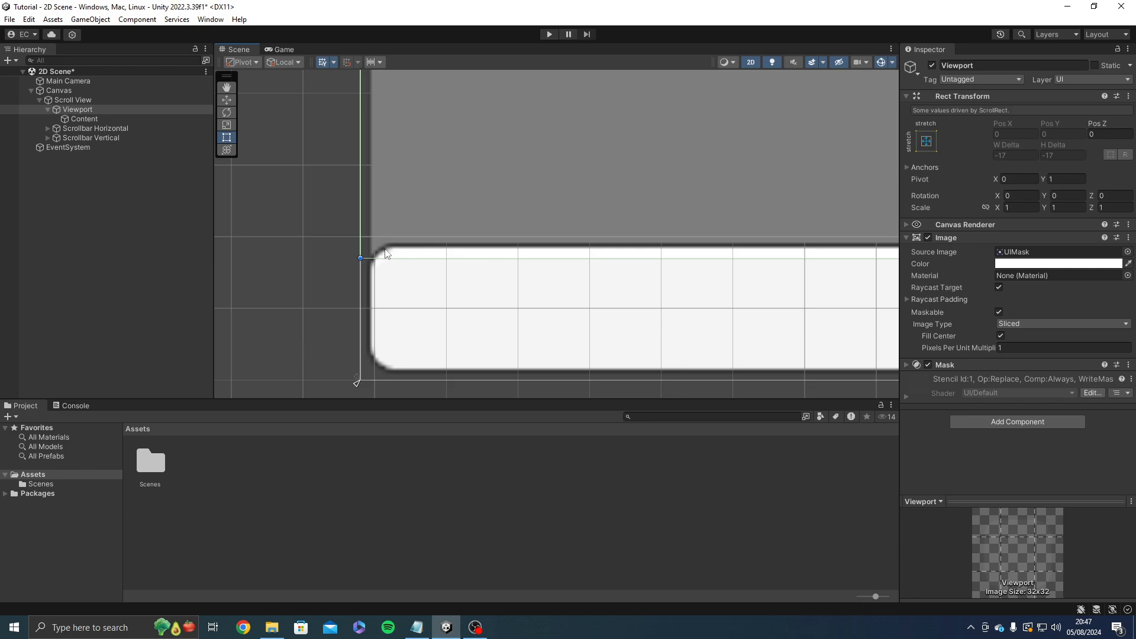
{"action": "middle_click_drag", "start_coordinate": [559, 272], "coordinate": [491, 270]}
{"action": "scroll", "coordinate": [508, 270], "scroll_direction": "down", "scroll_amount": 5}
{"action": "middle_click_drag", "start_coordinate": [595, 263], "coordinate": [578, 261]}
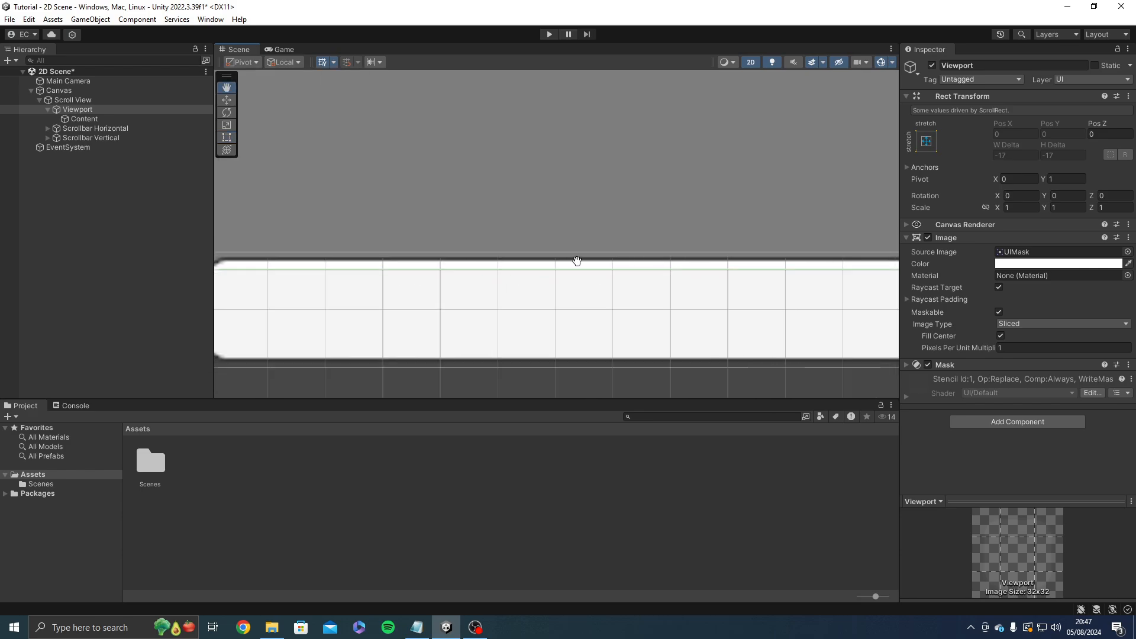
{"action": "scroll", "coordinate": [578, 261], "scroll_direction": "down", "scroll_amount": 5}
{"action": "middle_click_drag", "start_coordinate": [438, 273], "coordinate": [538, 210]}
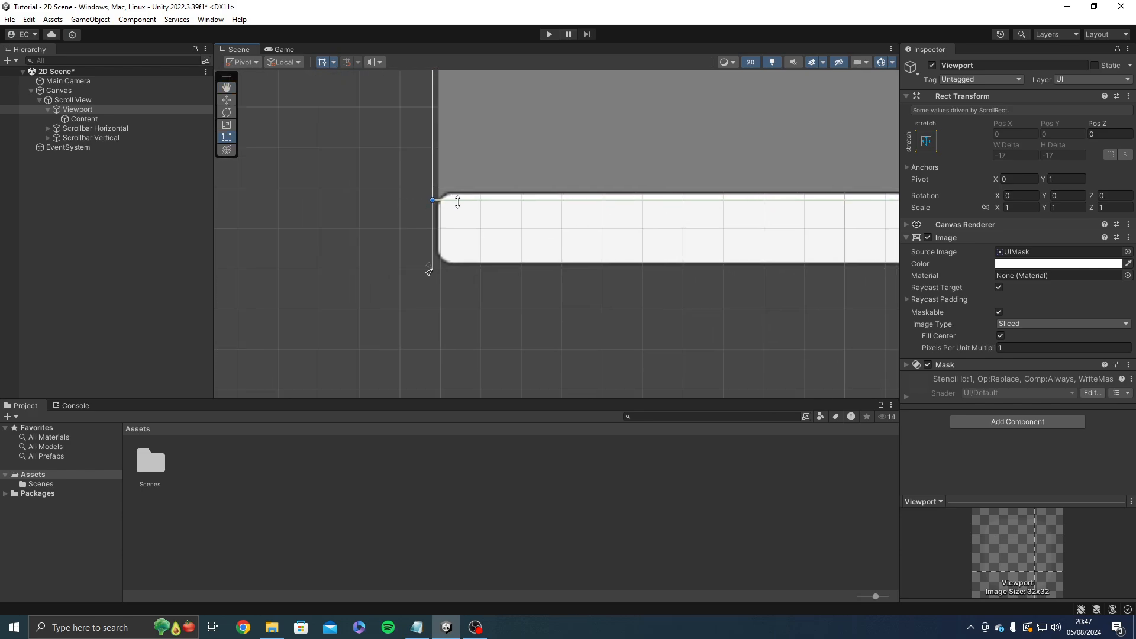
{"action": "scroll", "coordinate": [497, 224], "scroll_direction": "up", "scroll_amount": 3}
{"action": "left_click_drag", "start_coordinate": [405, 185], "coordinate": [420, 302]}
Step: Dock the Scene view beside the Game view and frame the Viewport's lower corner at the horizontal scrollbar
{"action": "left_click_drag", "start_coordinate": [240, 50], "coordinate": [530, 188]}
{"action": "middle_click_drag", "start_coordinate": [357, 261], "coordinate": [673, 244]}
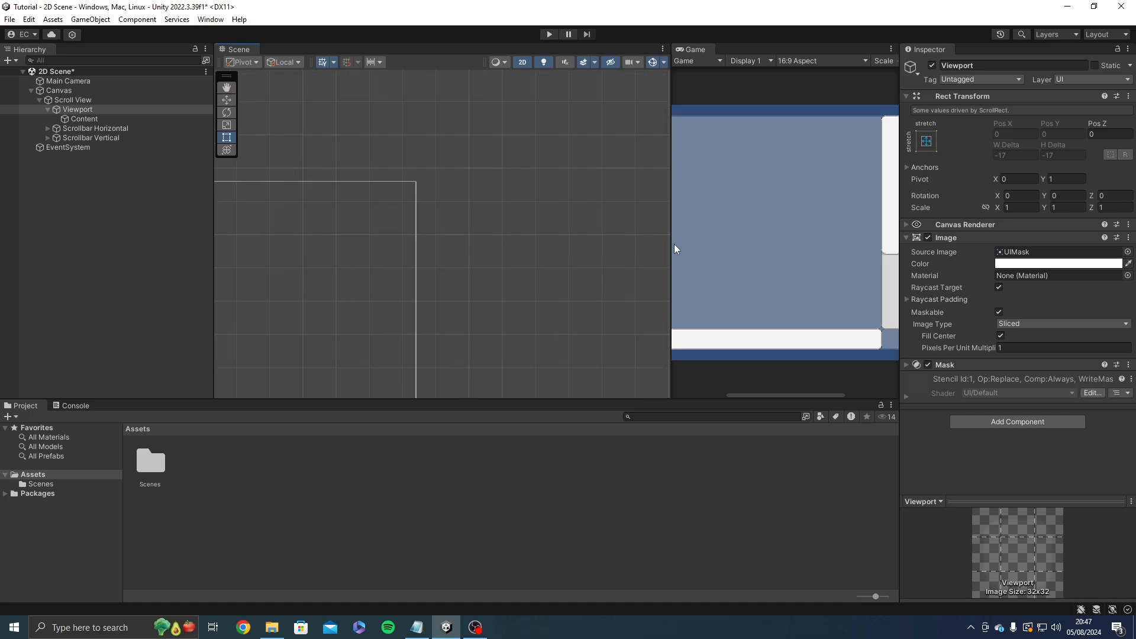
{"action": "middle_click_drag", "start_coordinate": [366, 222], "coordinate": [758, 169]}
{"action": "scroll", "coordinate": [425, 236], "scroll_direction": "up", "scroll_amount": 2}
{"action": "middle_click_drag", "start_coordinate": [420, 260], "coordinate": [538, 111]}
{"action": "scroll", "coordinate": [538, 111], "scroll_direction": "down", "scroll_amount": 4}
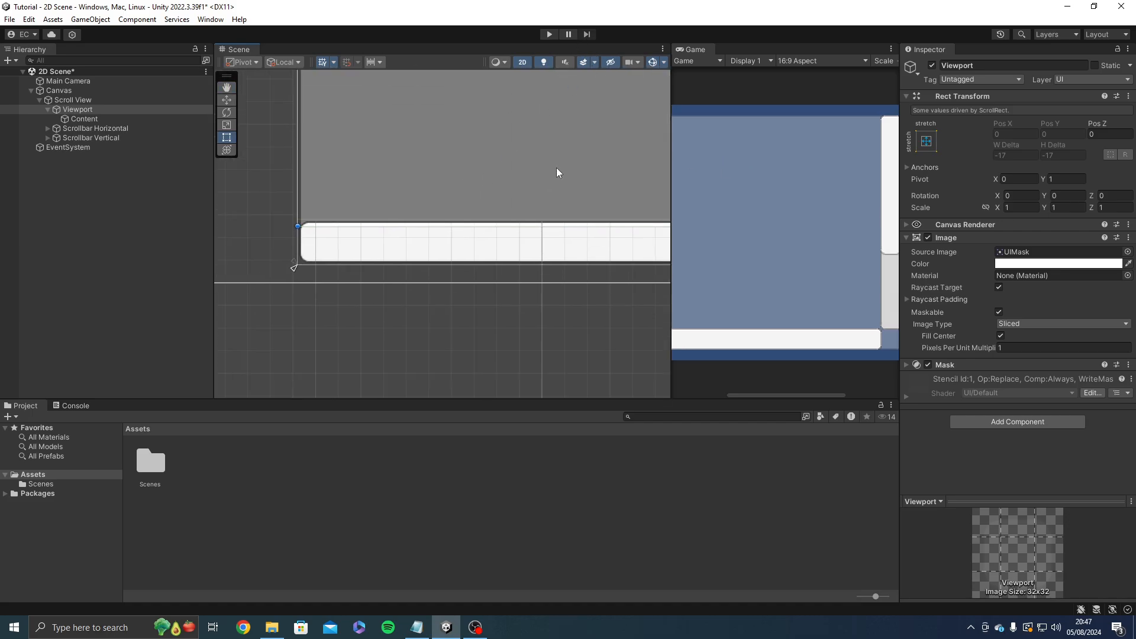
Step: Run the scene in Play mode with Viewport selected, examine its lower edge in the Scene view, and stop playback
{"action": "left_click", "coordinate": [298, 216]}
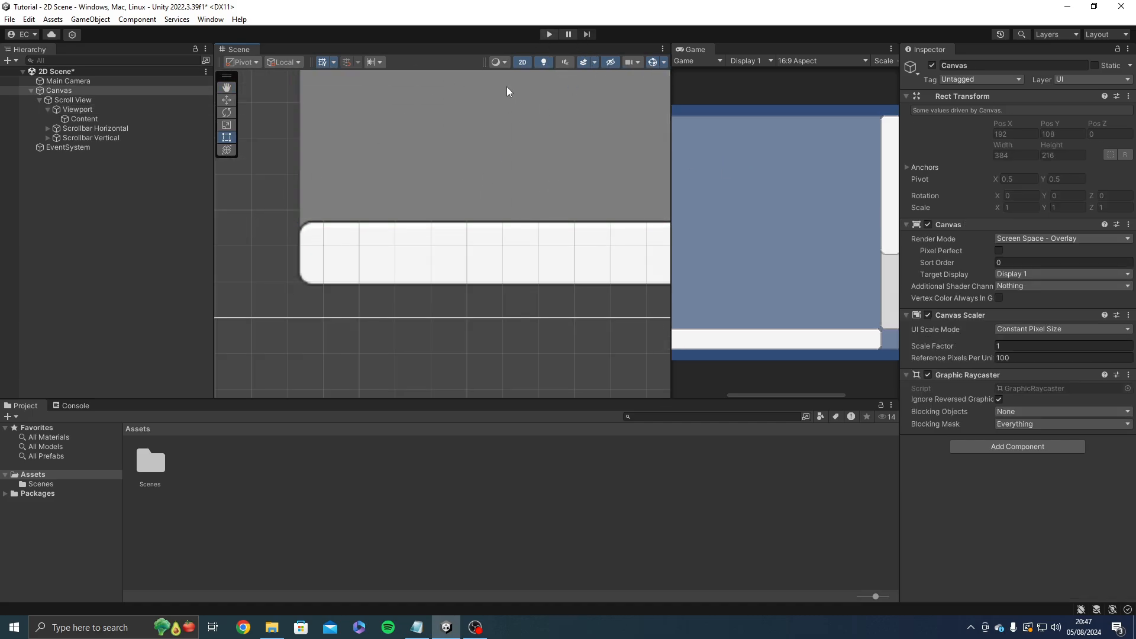
{"action": "left_click", "coordinate": [506, 86]}
{"action": "left_click", "coordinate": [548, 35]}
{"action": "left_click", "coordinate": [99, 109]}
{"action": "scroll", "coordinate": [356, 279], "scroll_direction": "up", "scroll_amount": 1}
{"action": "middle_click_drag", "start_coordinate": [356, 278], "coordinate": [251, 283]}
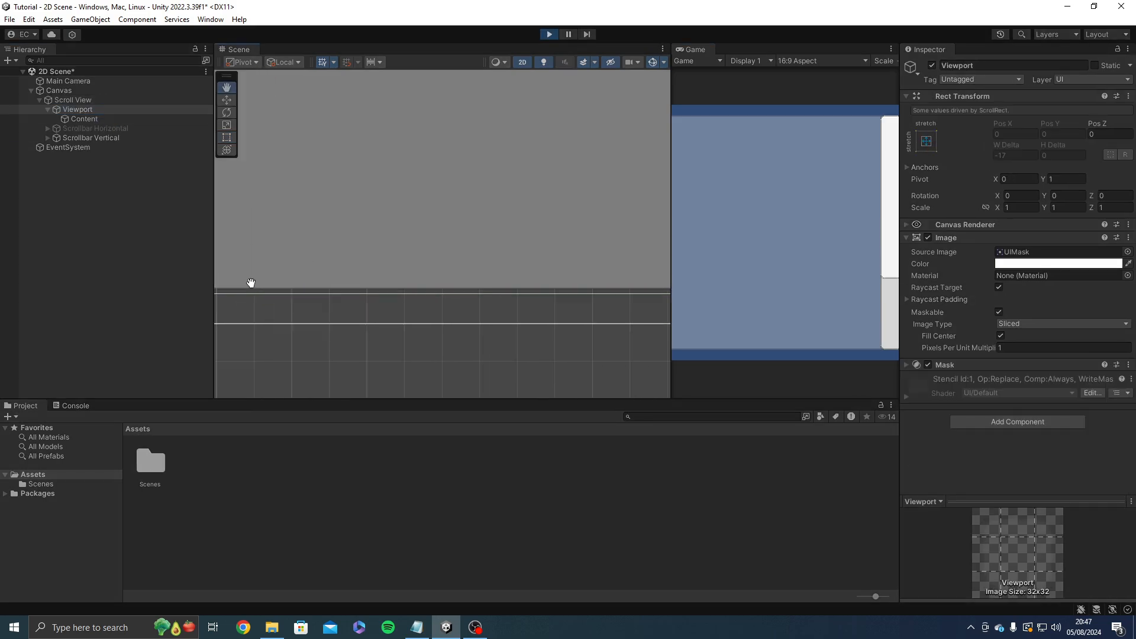
{"action": "scroll", "coordinate": [459, 228], "scroll_direction": "down", "scroll_amount": 3}
{"action": "left_click", "coordinate": [550, 36]}
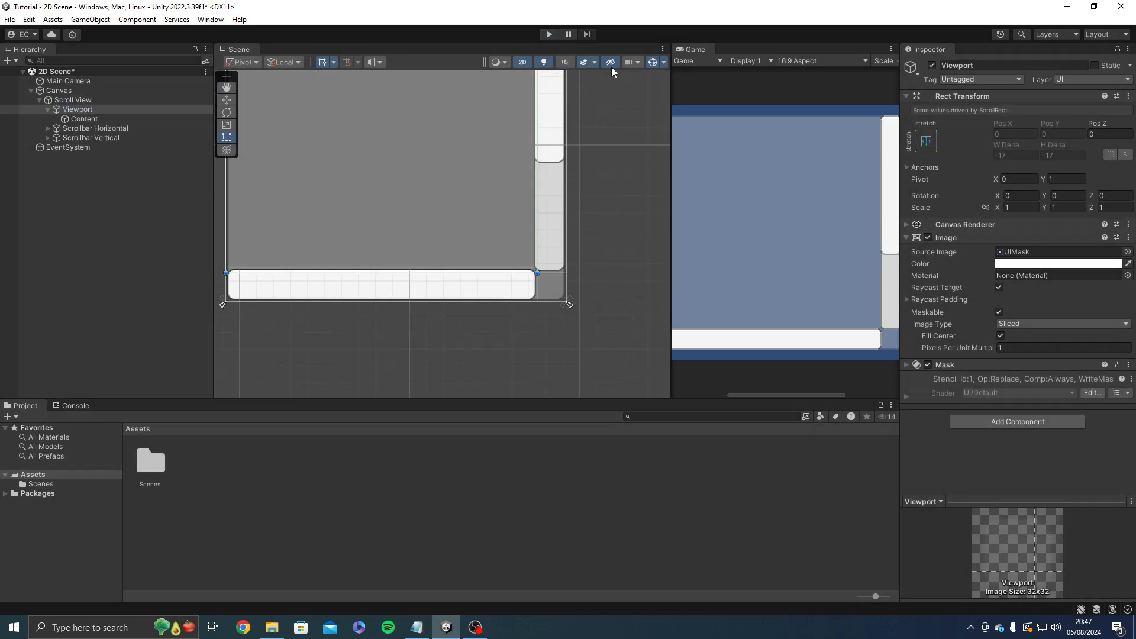
Step: Dock the Game view back into the Scene view's tab group and show the whole Scroll View in the Scene view
{"action": "left_click_drag", "start_coordinate": [509, 51], "coordinate": [503, 52]}
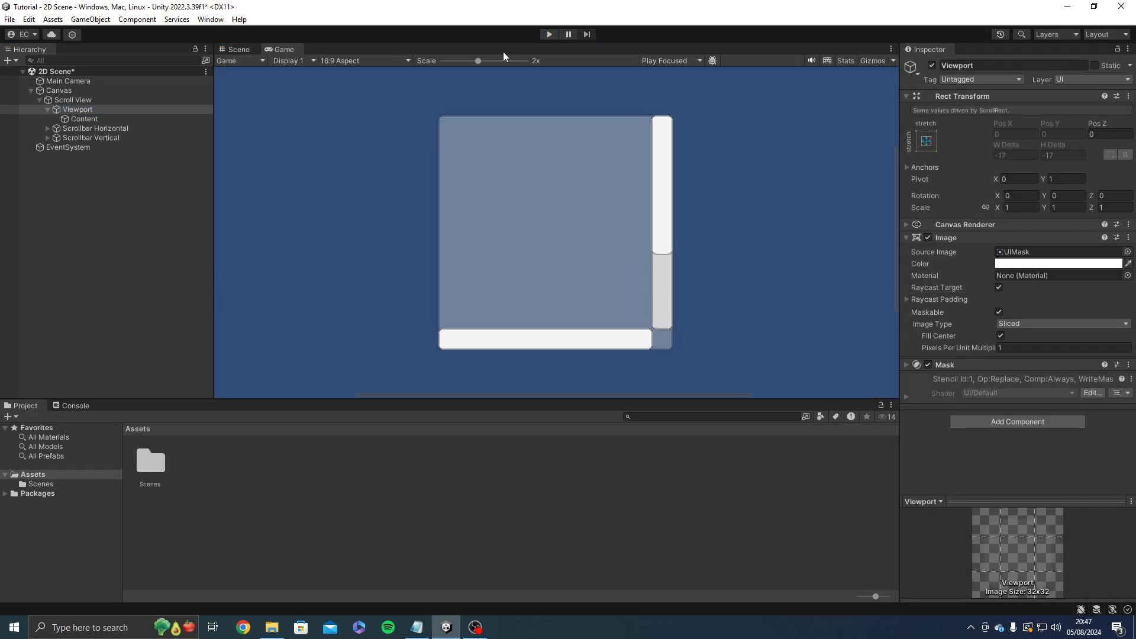
{"action": "left_click", "coordinate": [239, 49]}
{"action": "middle_click_drag", "start_coordinate": [520, 217], "coordinate": [307, 307]}
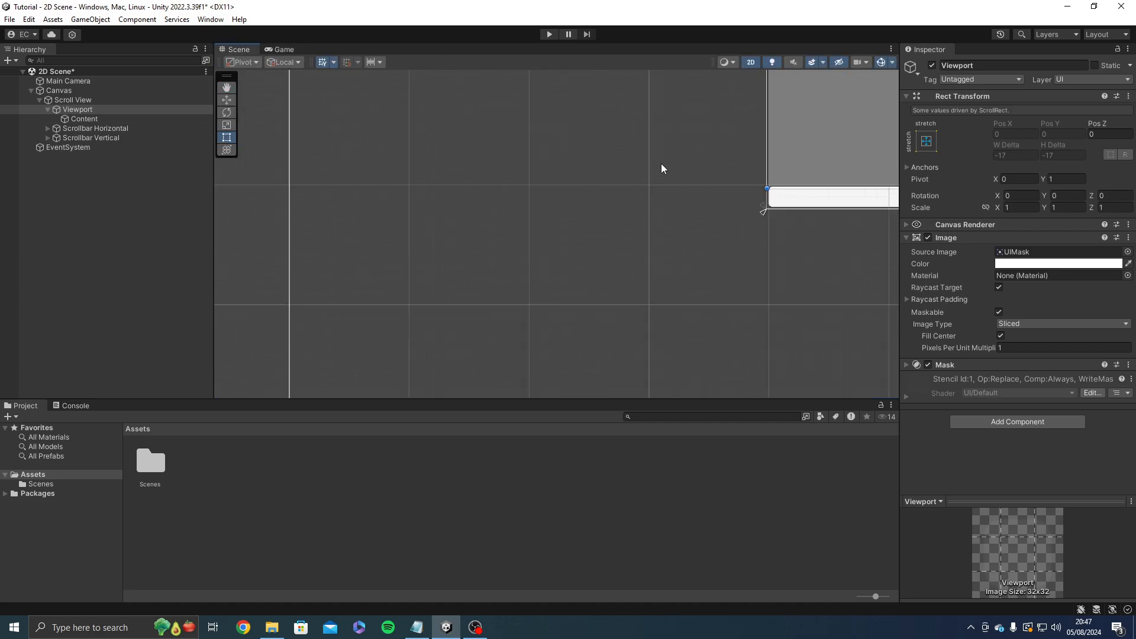
{"action": "scroll", "coordinate": [351, 257], "scroll_direction": "down", "scroll_amount": 5}
{"action": "middle_click_drag", "start_coordinate": [661, 163], "coordinate": [440, 218]}
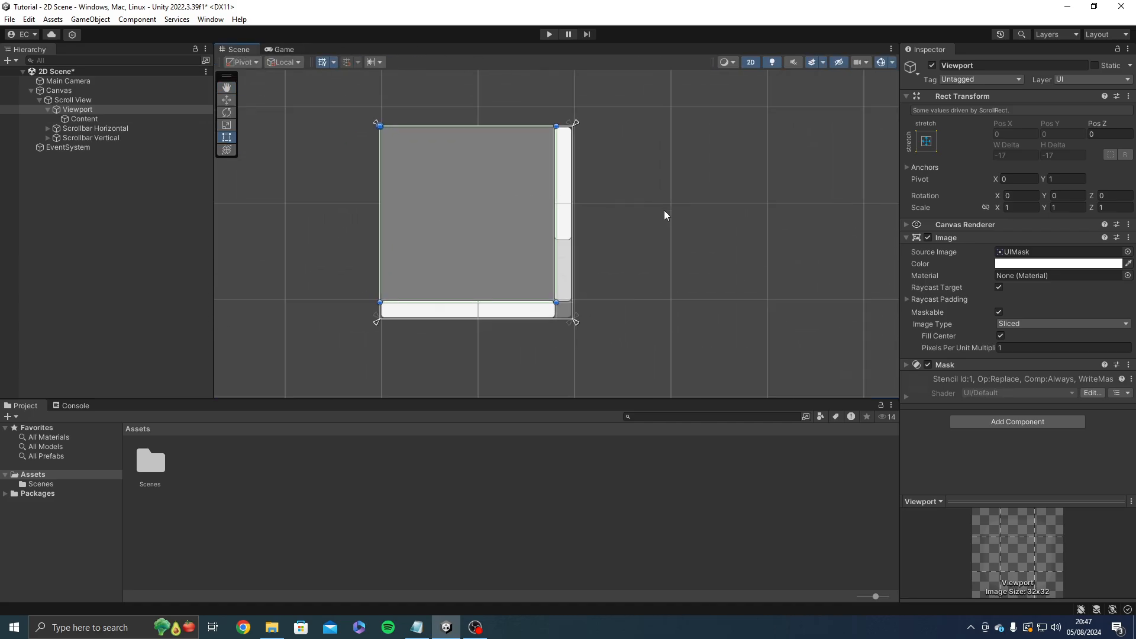
Step: Select the Scroll View and examine its Scroll Rect scrollbar settings alongside both scrollbars in the Scene view
{"action": "left_click", "coordinate": [94, 136]}
{"action": "left_click", "coordinate": [73, 100]}
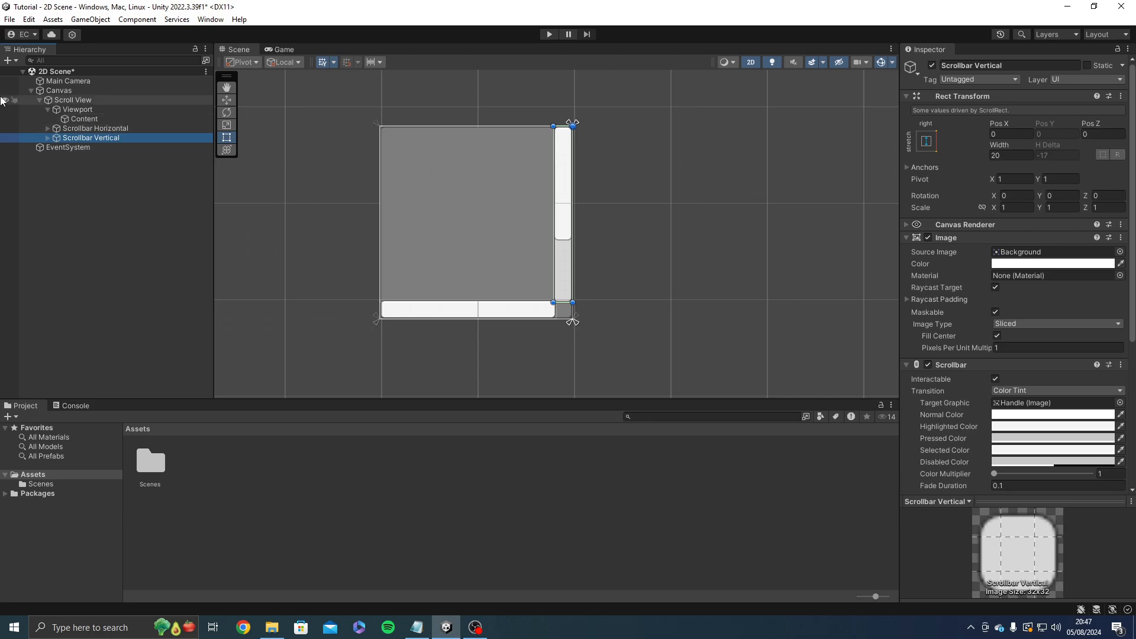
{"action": "key", "text": "f"}
{"action": "scroll", "coordinate": [980, 378], "scroll_direction": "down", "scroll_amount": 5}
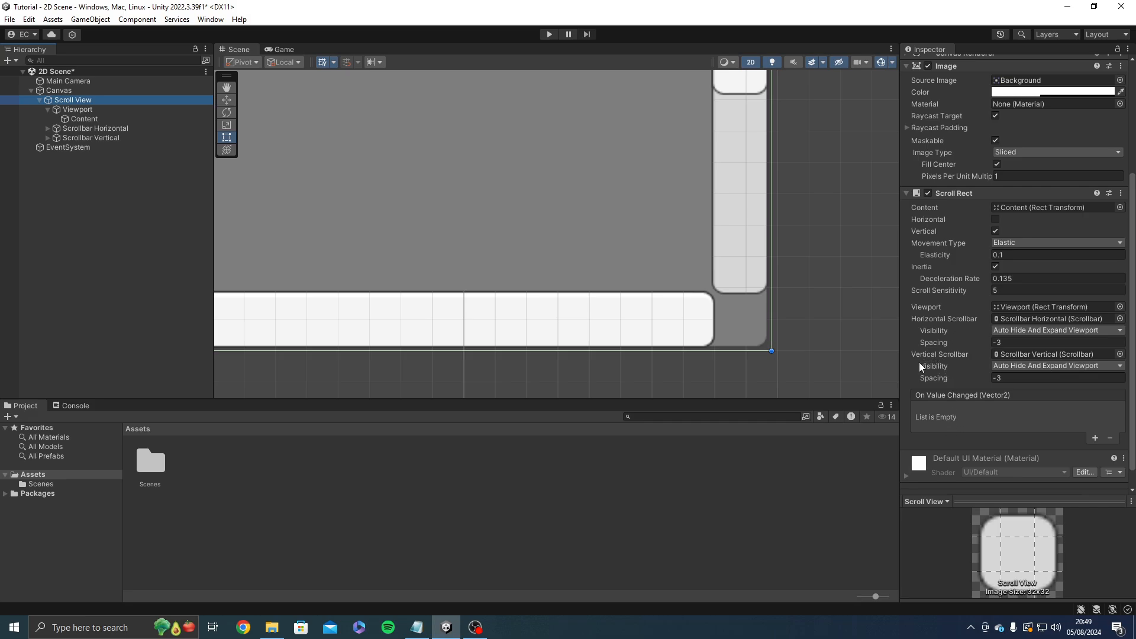
{"action": "scroll", "coordinate": [804, 268], "scroll_direction": "down", "scroll_amount": 5}
{"action": "middle_click_drag", "start_coordinate": [803, 270], "coordinate": [807, 358]}
{"action": "scroll", "coordinate": [805, 356], "scroll_direction": "down", "scroll_amount": 5}
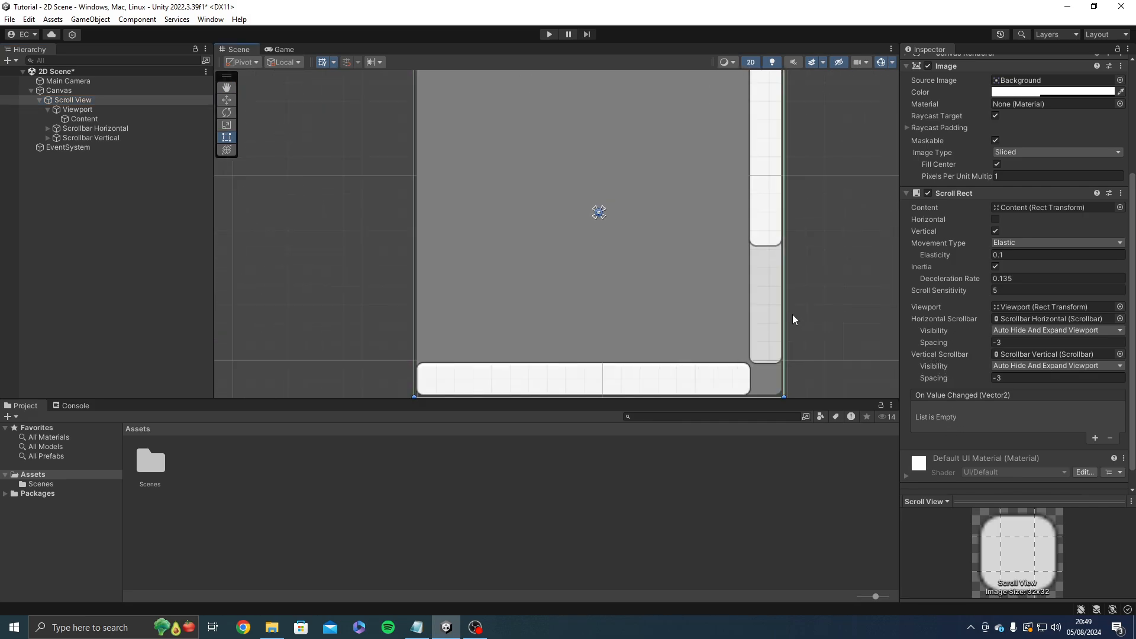
{"action": "middle_click_drag", "start_coordinate": [792, 316], "coordinate": [757, 374]}
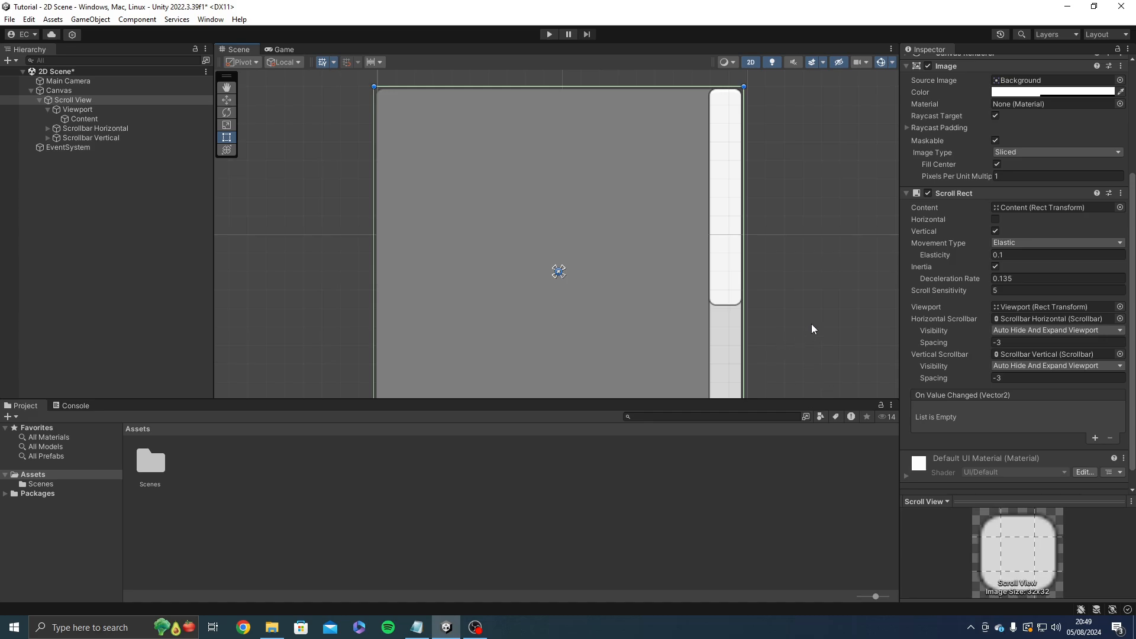
{"action": "mouse_move", "coordinate": [796, 304]}
{"action": "middle_mouse_down"}
{"action": "mouse_move", "coordinate": [785, 304]}
{"action": "mouse_move", "coordinate": [816, 361]}
{"action": "mouse_move", "coordinate": [804, 285]}
{"action": "middle_mouse_up"}
Step: Inspect Scrollbar Horizontal, Viewport and Content in turn, and return to the Scroll View's Scroll Rect settings
{"action": "left_click", "coordinate": [112, 128]}
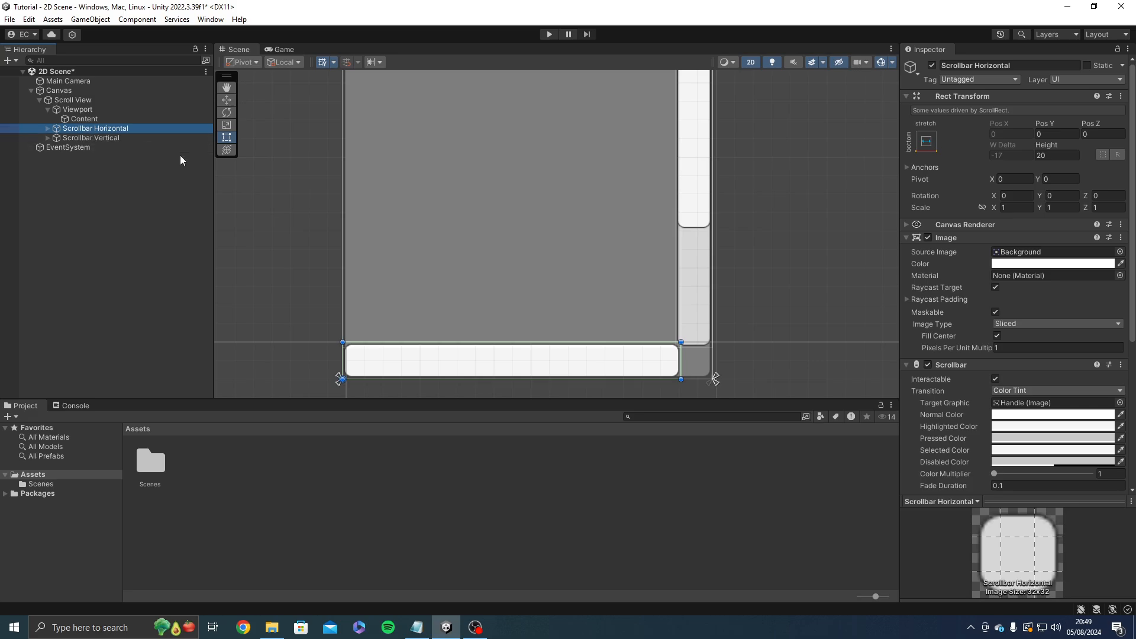
{"action": "left_click", "coordinate": [244, 164]}
{"action": "left_click", "coordinate": [68, 110]}
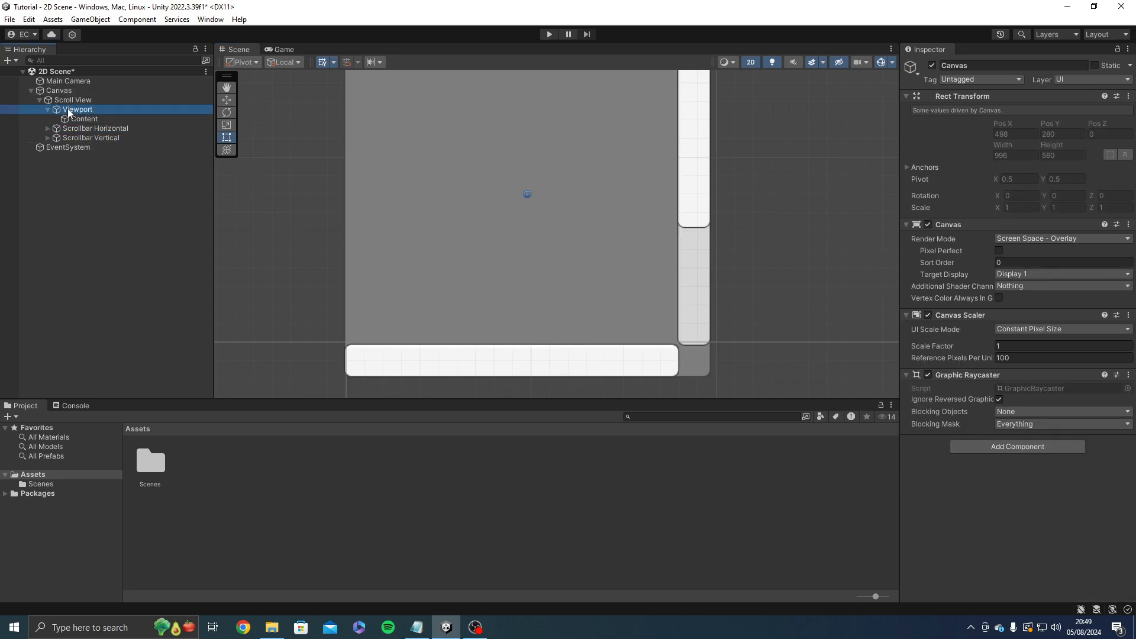
{"action": "left_click", "coordinate": [73, 120]}
{"action": "left_click", "coordinate": [69, 100]}
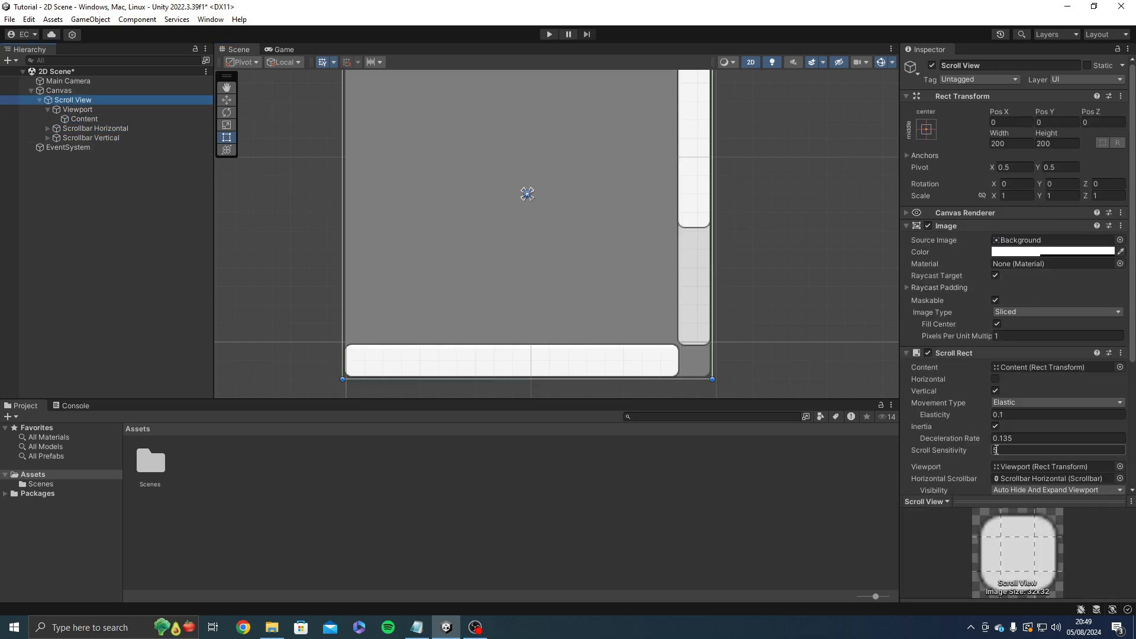
{"action": "scroll", "coordinate": [927, 395], "scroll_direction": "down", "scroll_amount": 3}
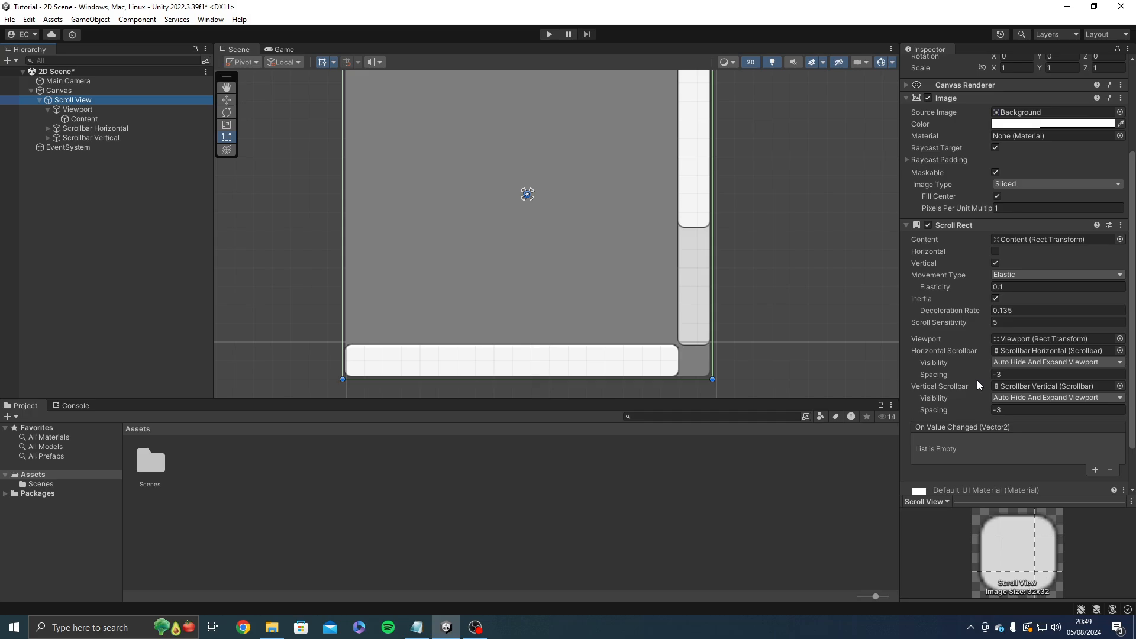
Step: Add empty entries to the Scroll Rect's On Value Changed event, remove them all, and deselect the Scroll View
{"action": "left_click", "coordinate": [969, 444]}
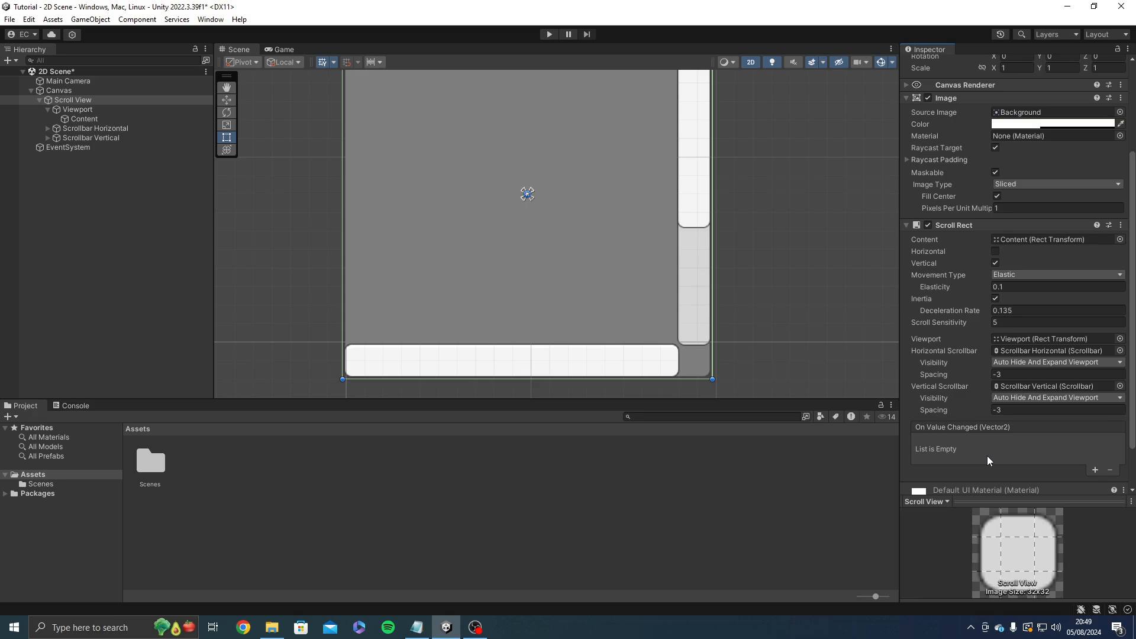
{"action": "left_click", "coordinate": [1095, 470]}
{"action": "left_click", "coordinate": [1095, 469]}
{"action": "scroll", "coordinate": [1096, 473], "scroll_direction": "down", "scroll_amount": 2}
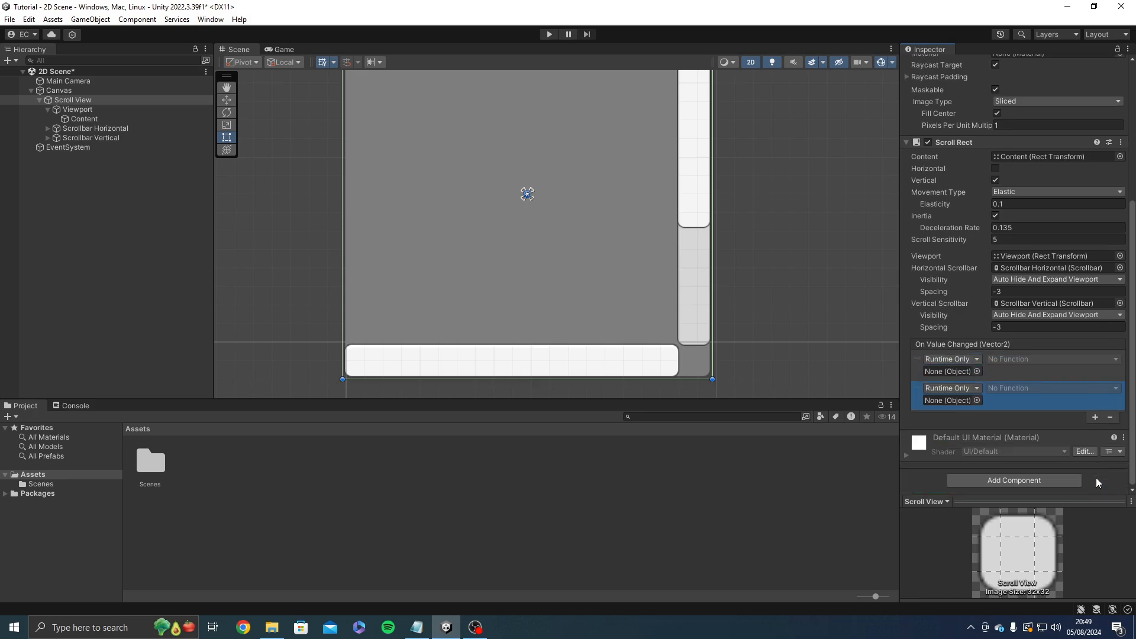
{"action": "left_click", "coordinate": [1094, 416]}
{"action": "left_click", "coordinate": [1108, 447]}
{"action": "left_click", "coordinate": [1114, 418]}
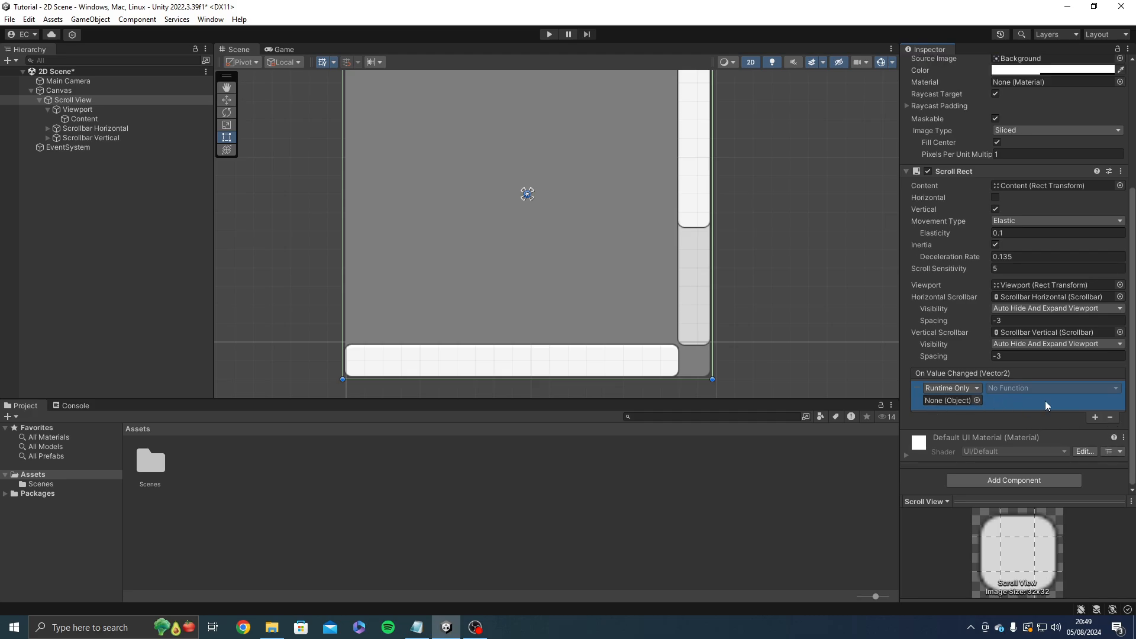
{"action": "left_click", "coordinate": [1108, 417]}
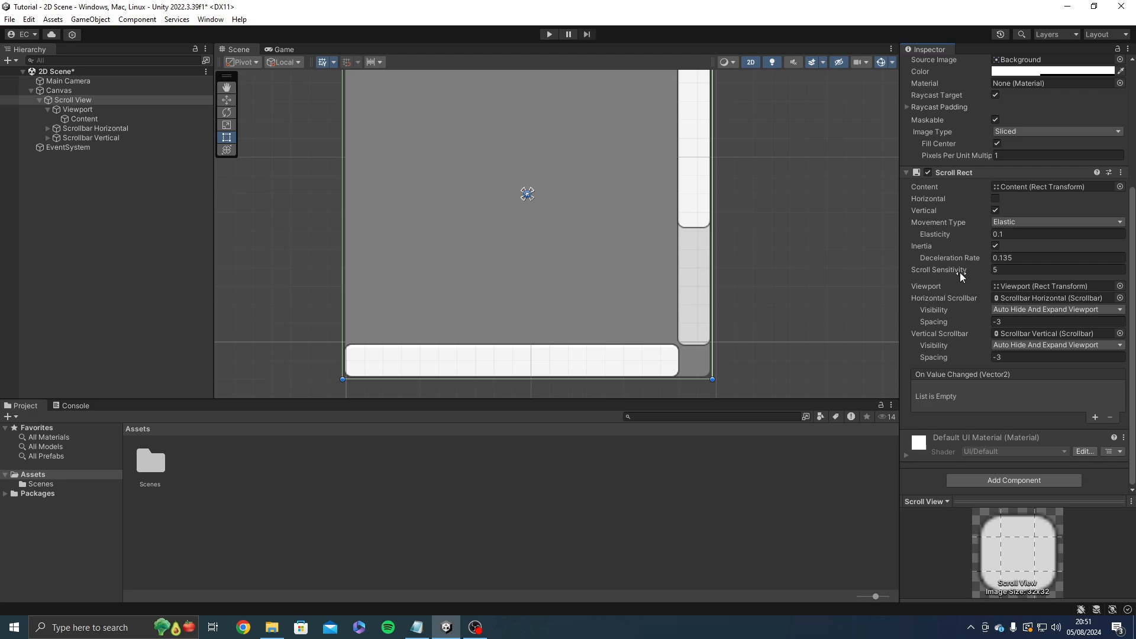
{"action": "left_click", "coordinate": [629, 461]}
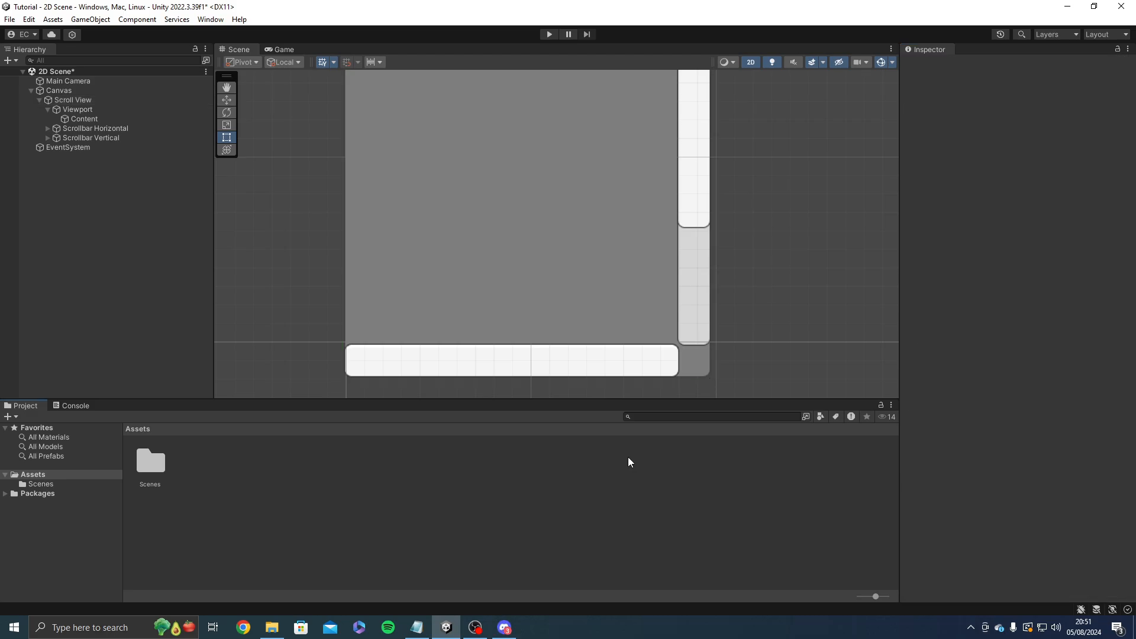